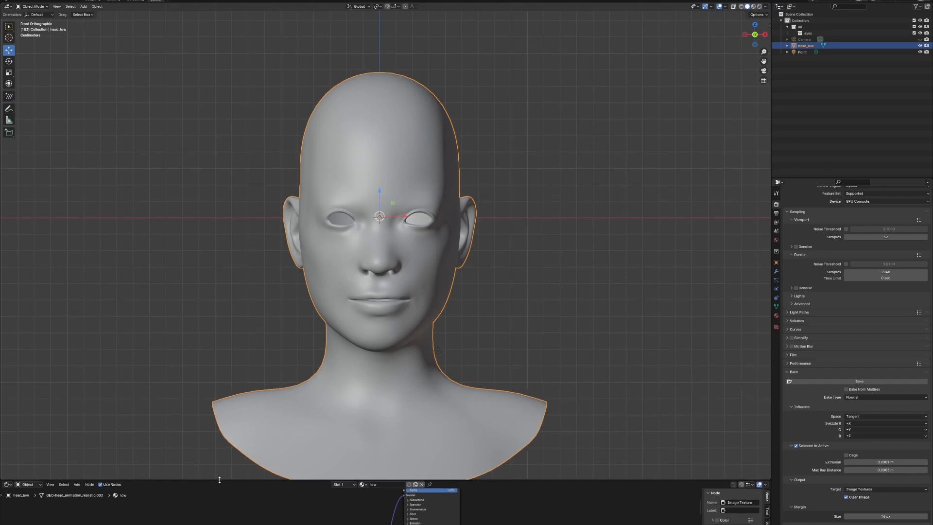
# Step: Enlarge the shader editor area and add an Image Texture node to the head's low material
pyautogui.moveTo(219, 480); pyautogui.dragTo(225, 305)
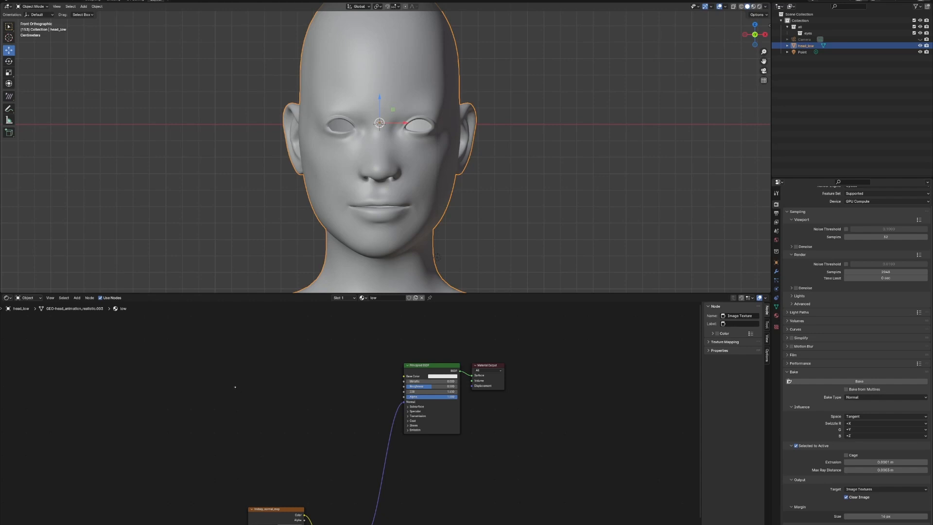
pyautogui.hotkey('shift', 'a')
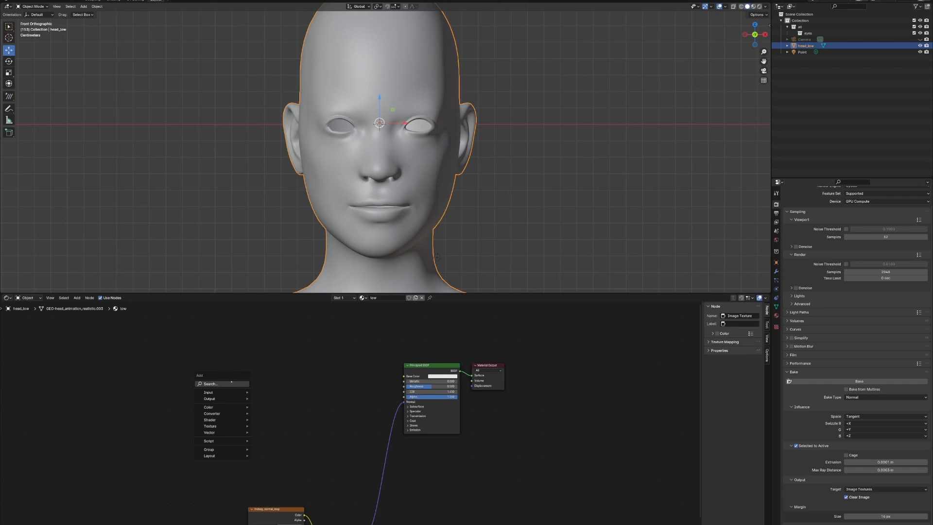
pyautogui.click(232, 383)
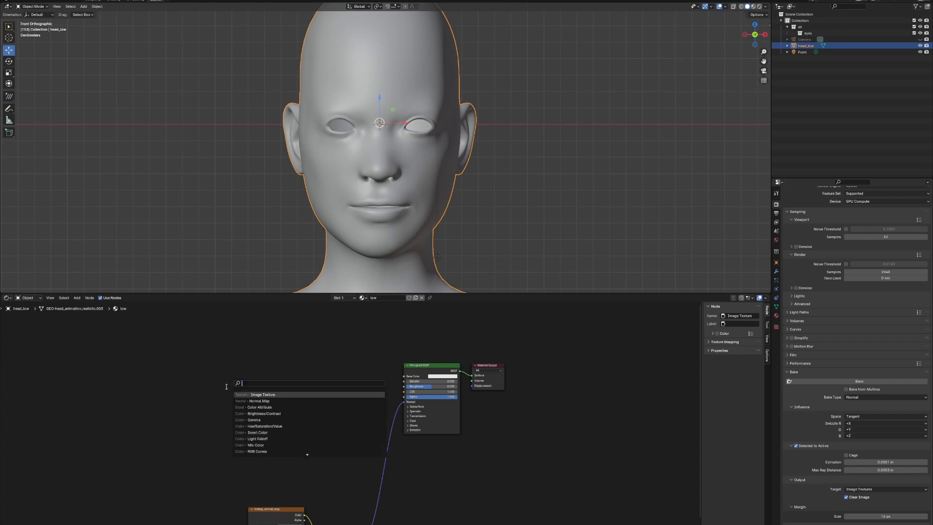
pyautogui.write('imag')
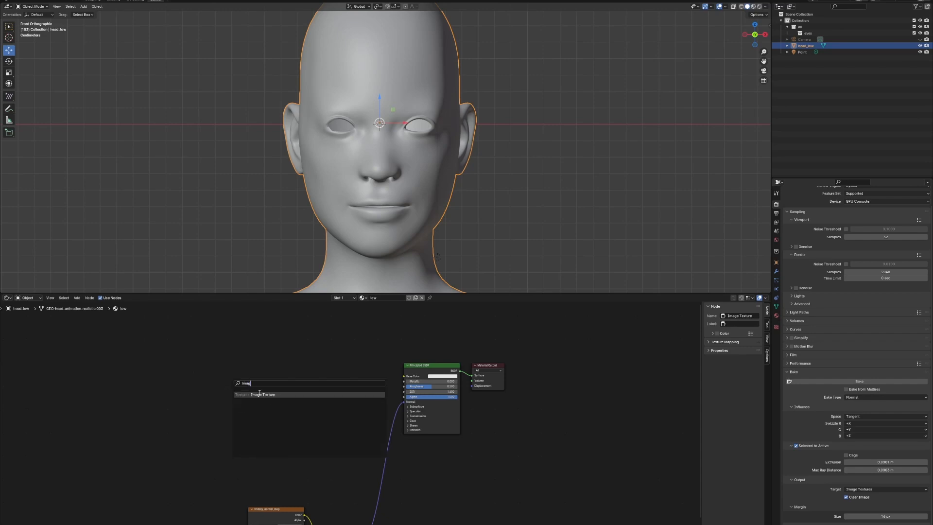
pyautogui.click(260, 393)
pyautogui.click(260, 394)
pyautogui.scroll(3, 350, 425)
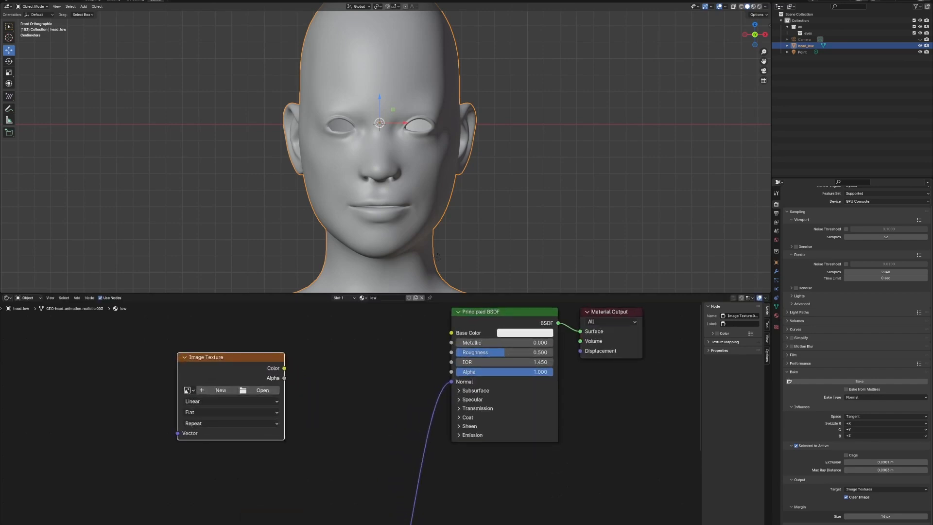
# Step: Create a new 4096 × 4096 px image named diffuseMap in the Image Texture node
pyautogui.click(233, 390)
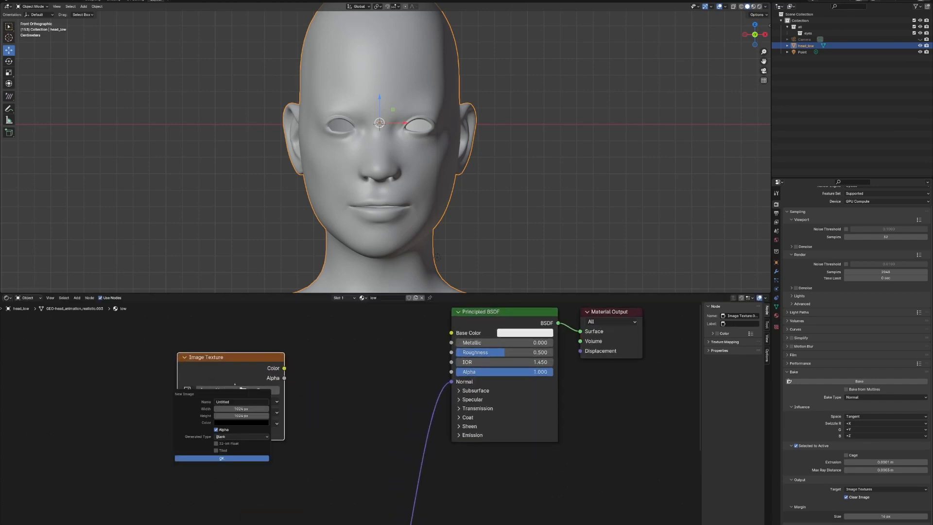
pyautogui.click(246, 408)
pyautogui.write('4')
pyautogui.press('Tab')
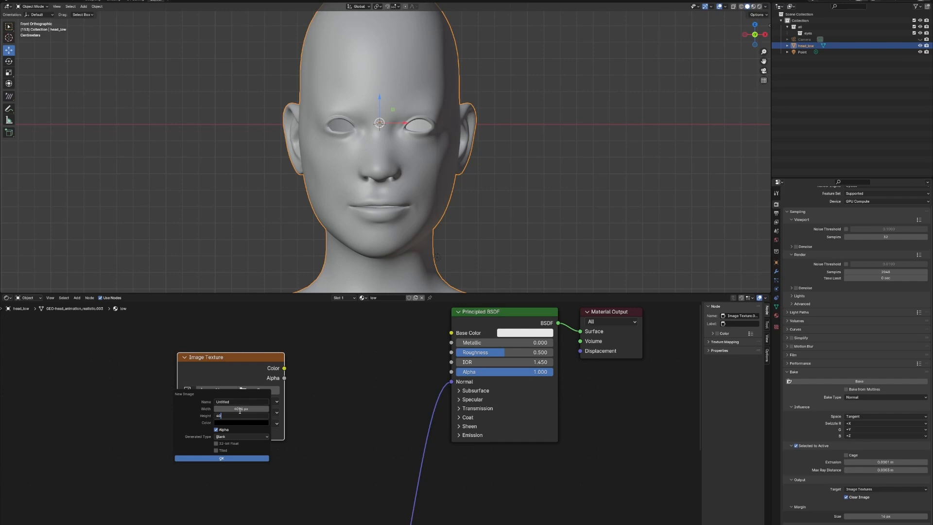
pyautogui.write('4096')
pyautogui.press('Return')
pyautogui.click(242, 398)
pyautogui.write('diffuseMap')
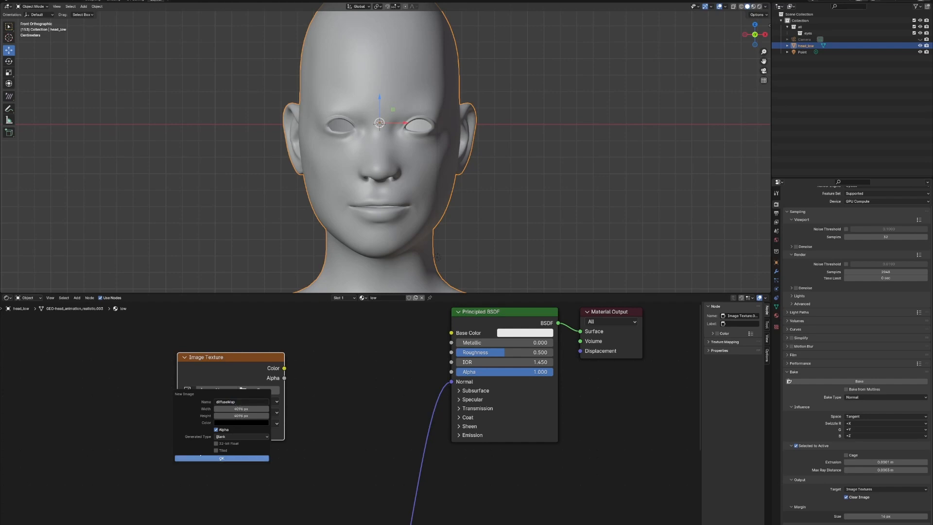
pyautogui.click(204, 458)
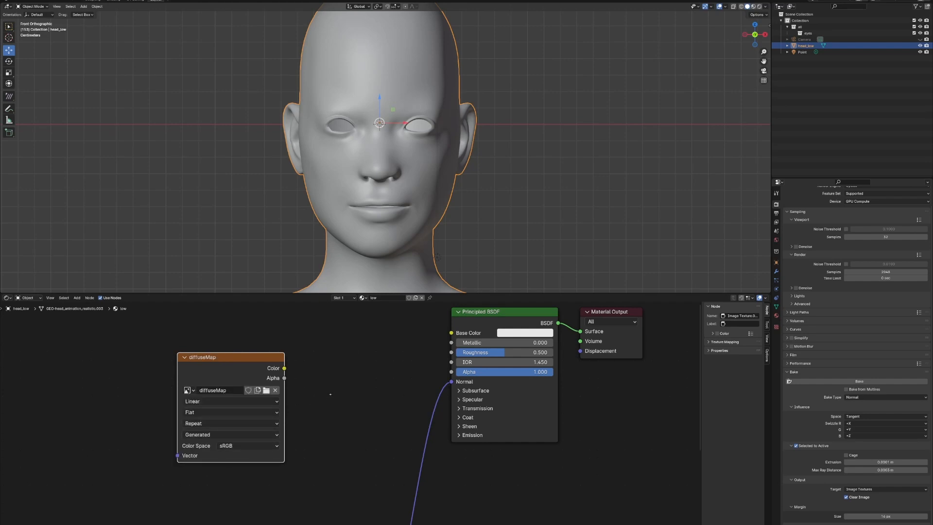
# Step: Select the normal map texture node, examine the head's skin detail in rendered shading, and return to solid shading
pyautogui.scroll(-5, 330, 394)
pyautogui.click(285, 453)
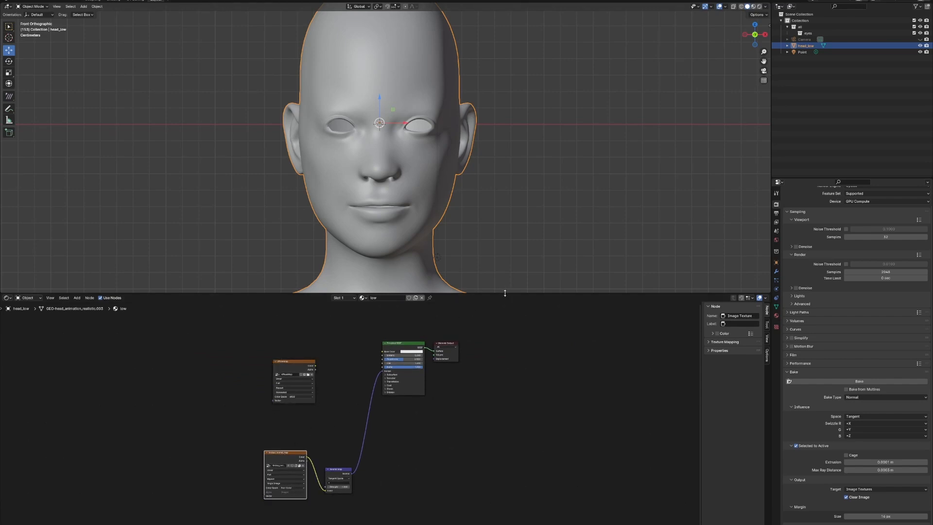
pyautogui.moveTo(504, 293); pyautogui.dragTo(505, 516)
pyautogui.scroll(3, 631, 211)
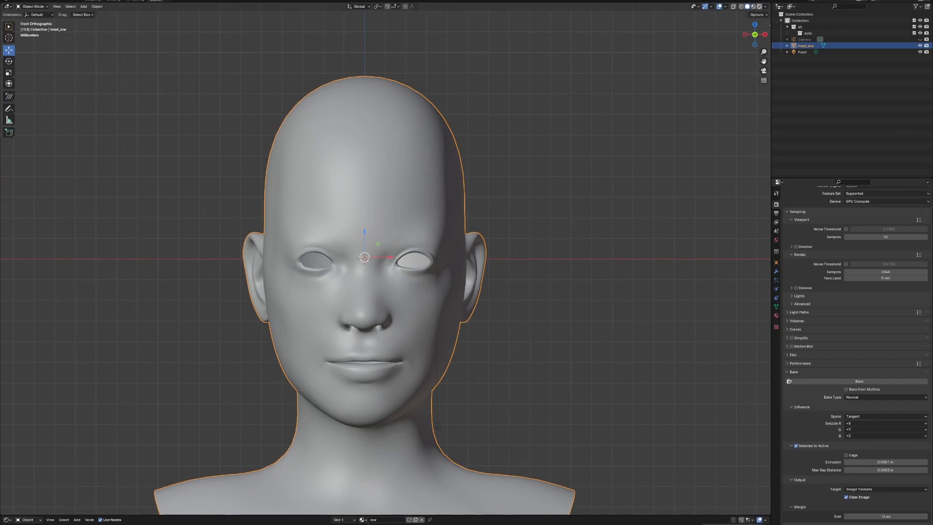
pyautogui.click(759, 7)
pyautogui.scroll(5, 535, 294)
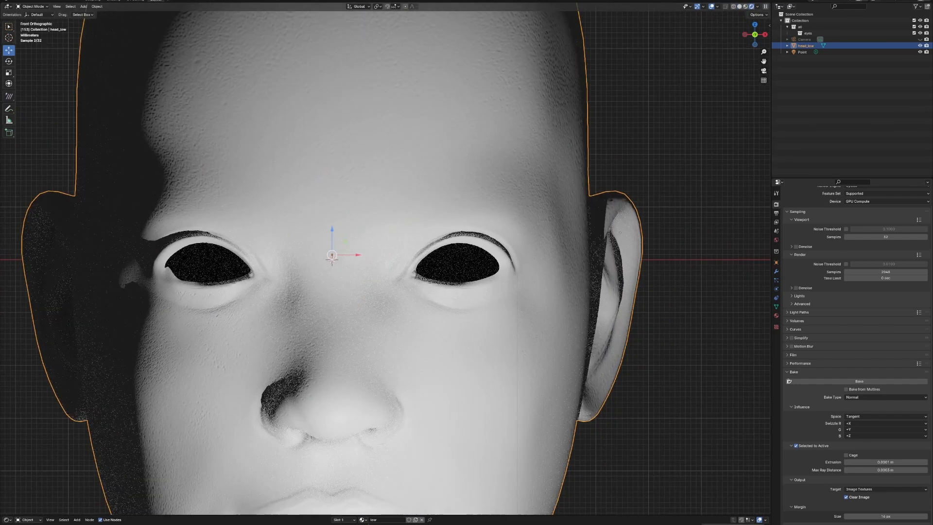
pyautogui.moveTo(535, 293); pyautogui.dragTo(546, 271, button='middle')
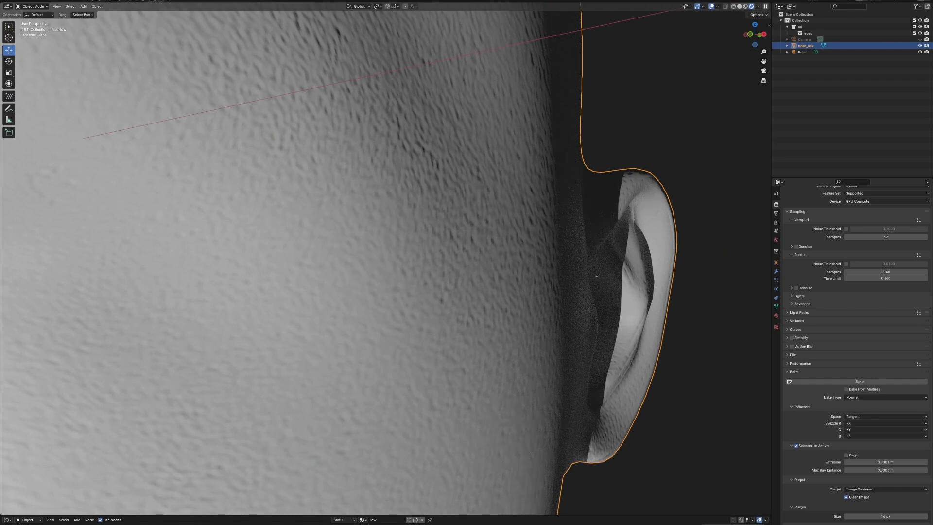
pyautogui.scroll(-7, 629, 247)
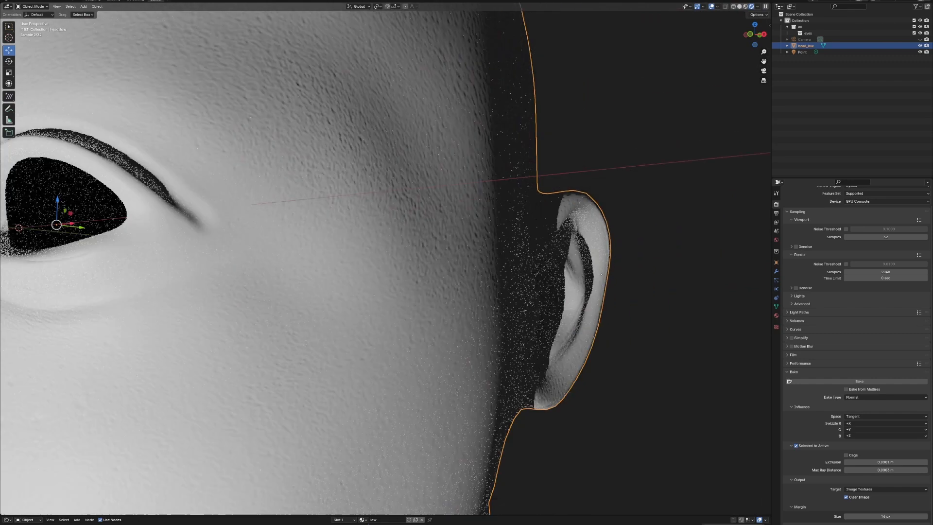
pyautogui.press('KP_1')
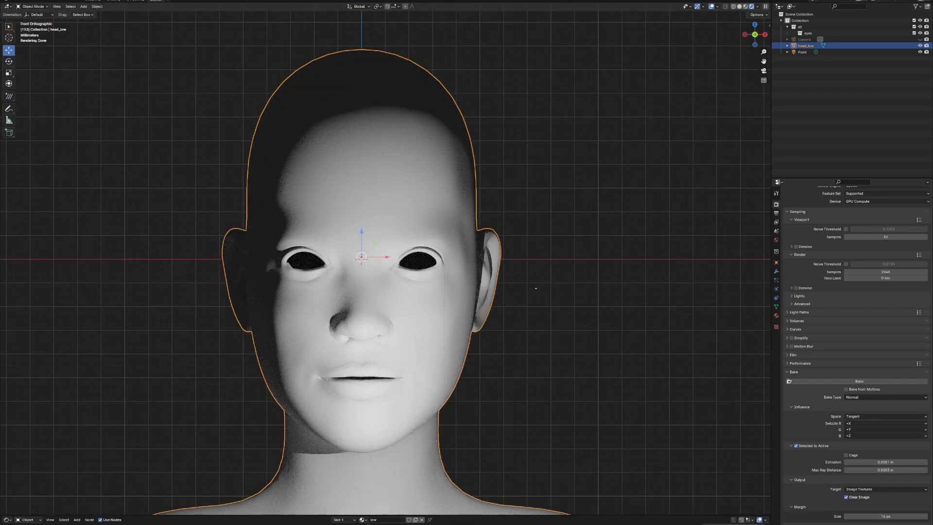
pyautogui.click(739, 6)
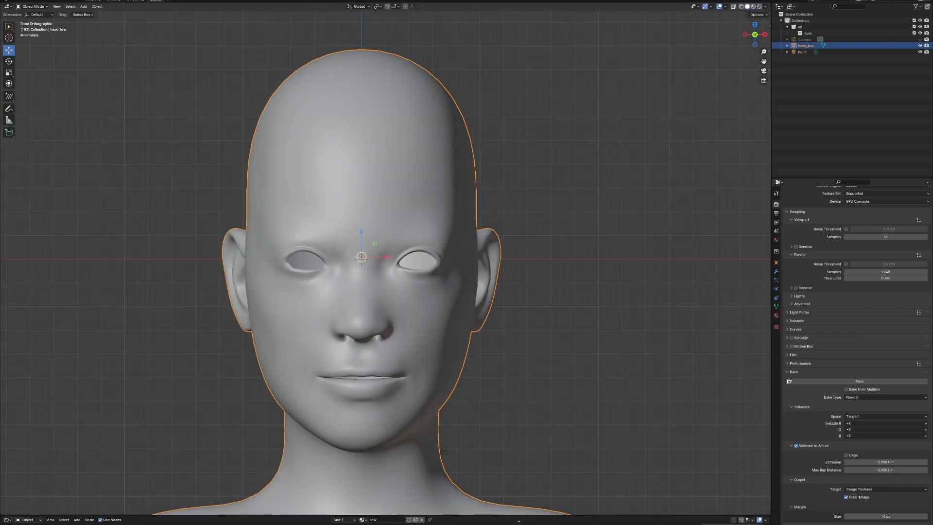
# Step: Make the diffuseMap node the active texture in the shader editor and switch the head to Texture Paint mode
pyautogui.moveTo(519, 514); pyautogui.dragTo(463, 299)
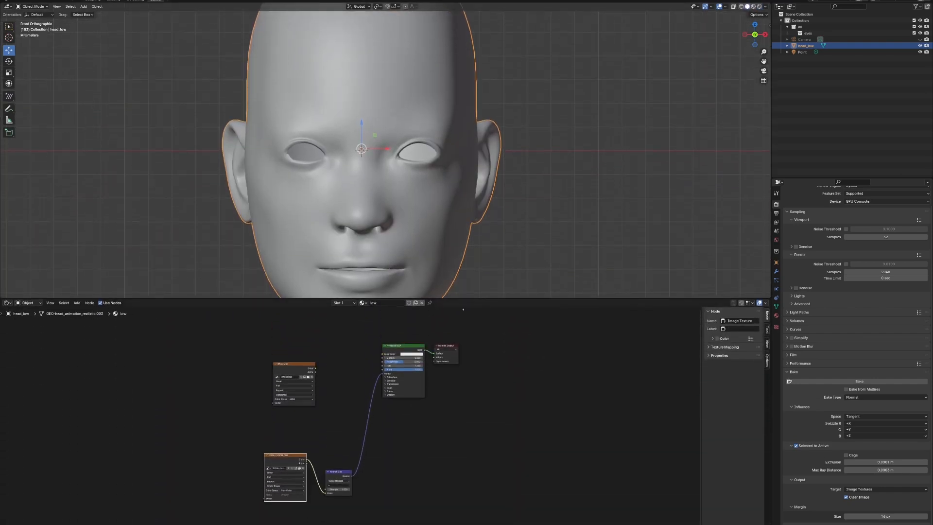
pyautogui.scroll(5, 343, 396)
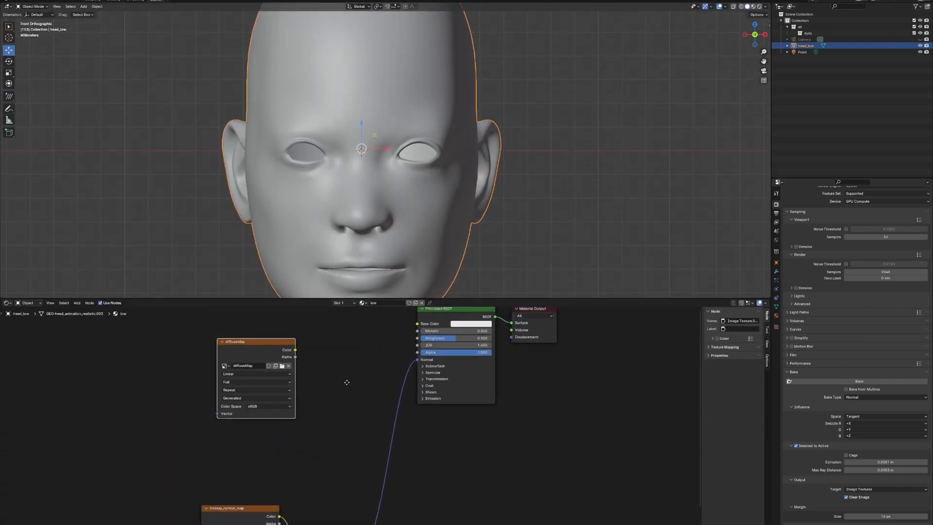
pyautogui.moveTo(323, 391); pyautogui.dragTo(347, 418, button='middle')
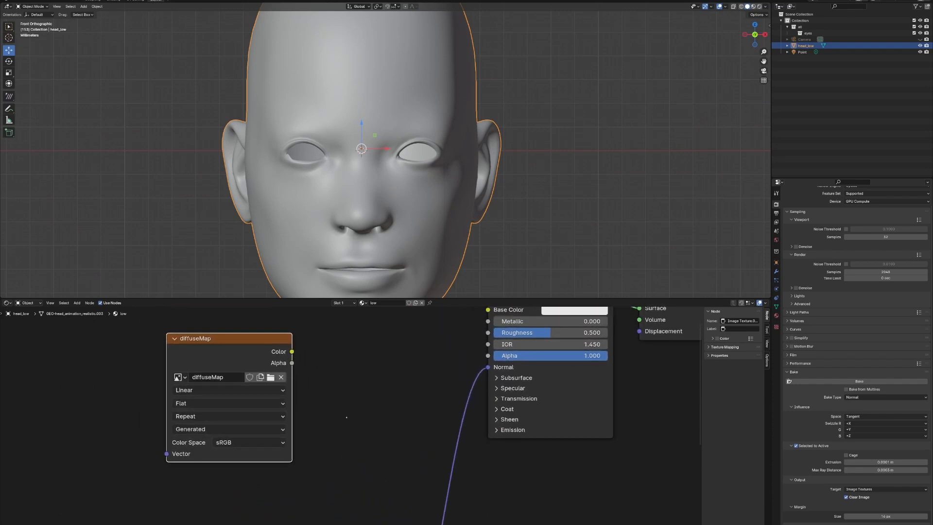
pyautogui.click(335, 389)
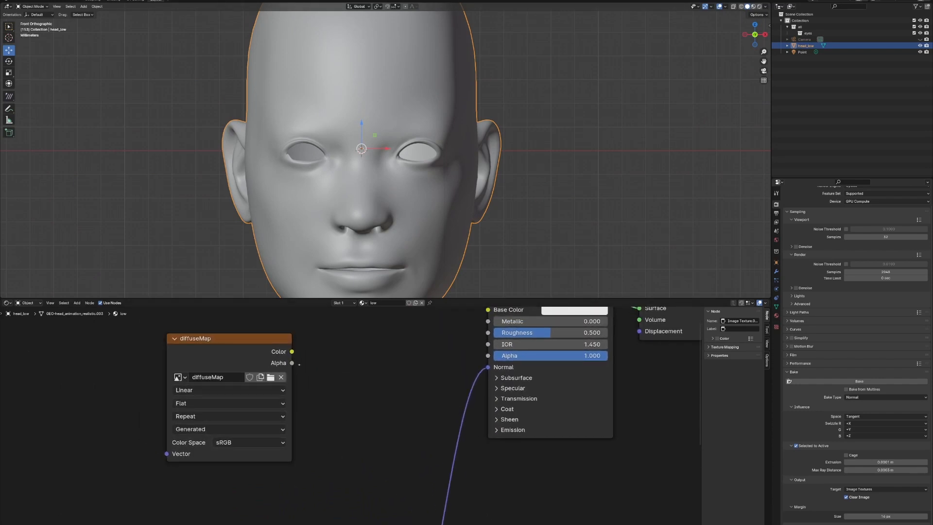
pyautogui.click(230, 350)
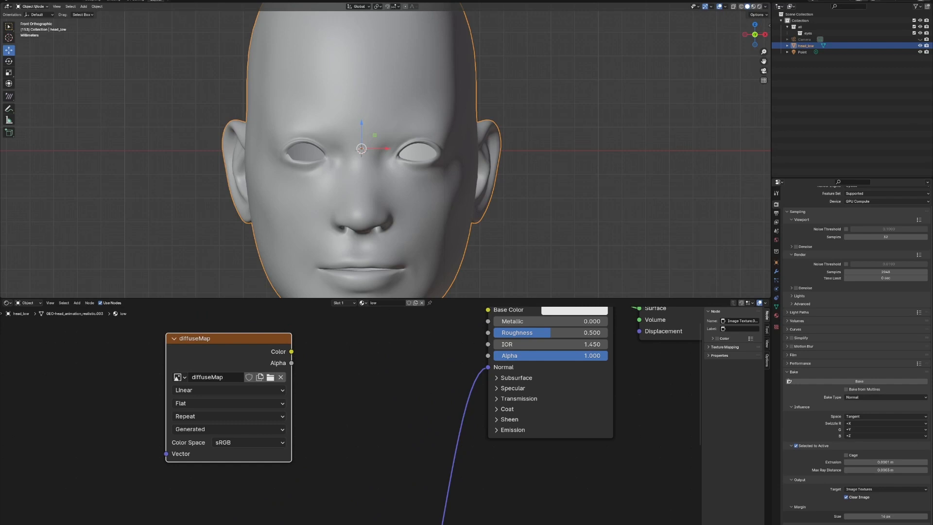
pyautogui.click(33, 7)
pyautogui.click(35, 48)
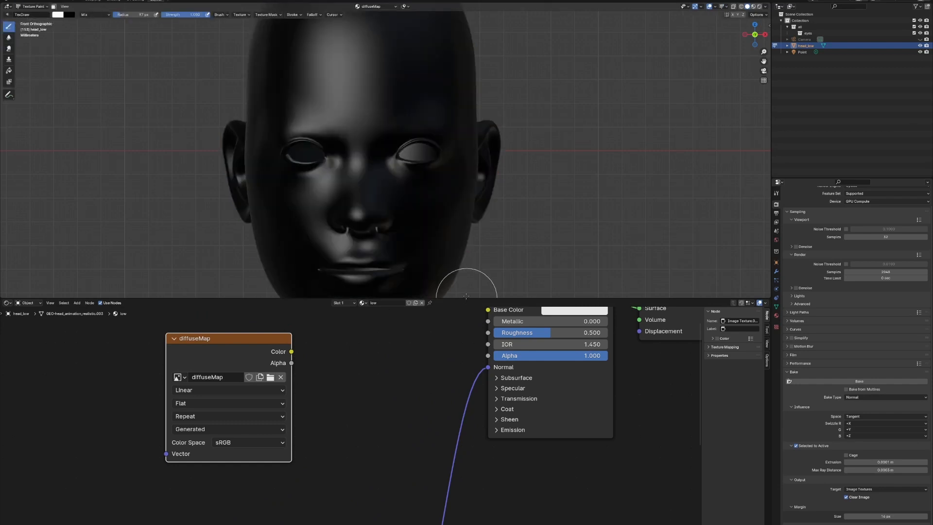
# Step: Fill the whole head with a mid grey base colour using the Fill tool
pyautogui.moveTo(475, 298); pyautogui.dragTo(475, 426)
pyautogui.moveTo(494, 371); pyautogui.dragTo(494, 295, button='middle')
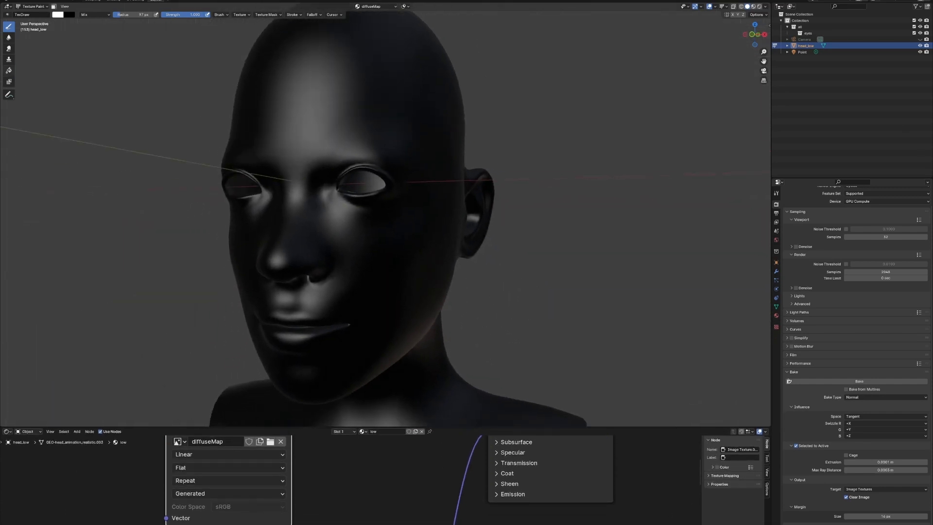
pyautogui.click(9, 70)
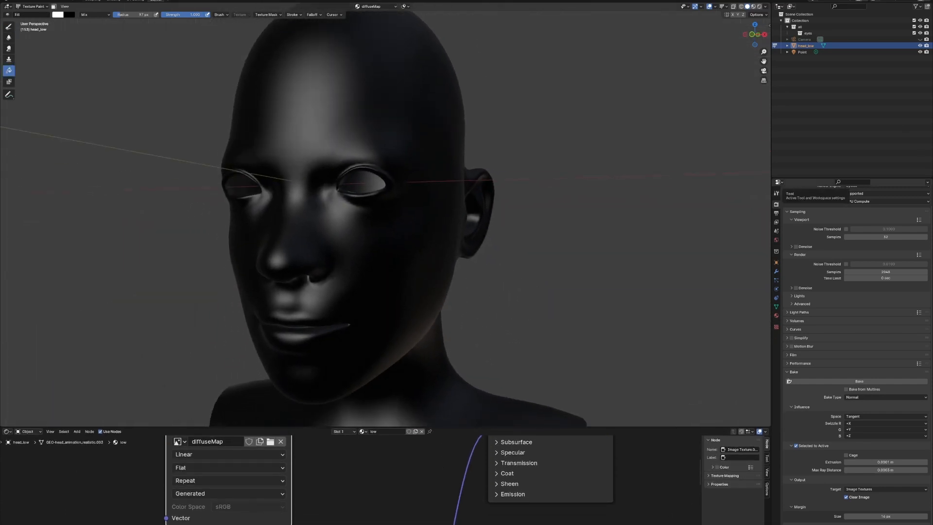
pyautogui.click(776, 193)
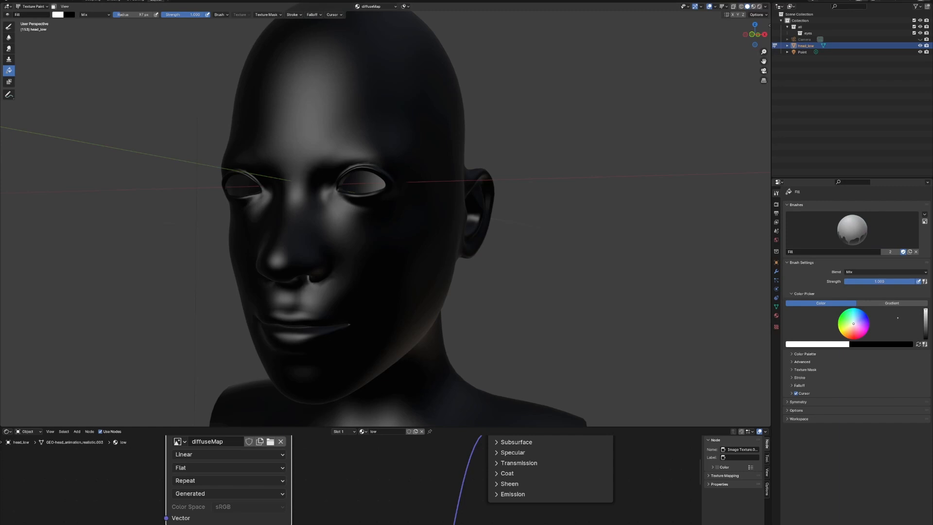
pyautogui.moveTo(926, 312); pyautogui.dragTo(927, 318)
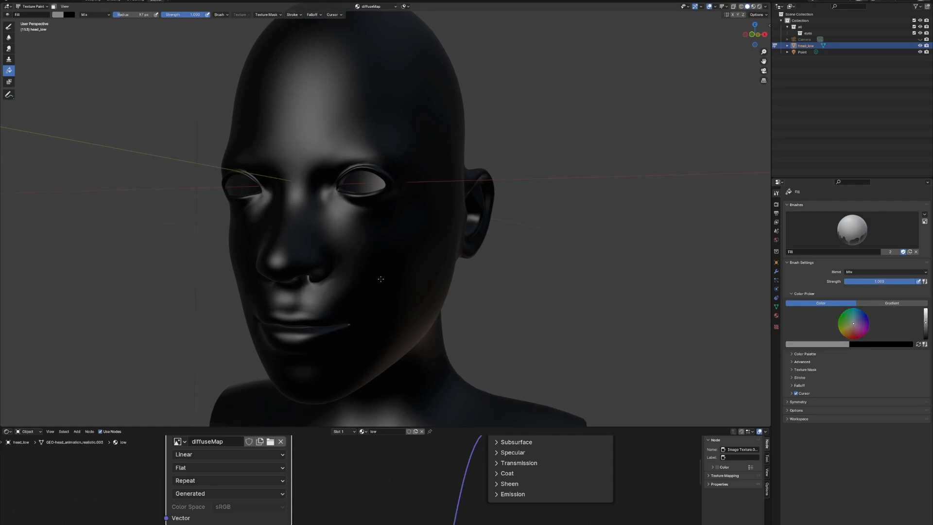
pyautogui.click(380, 279)
pyautogui.moveTo(450, 273); pyautogui.dragTo(514, 263, button='middle')
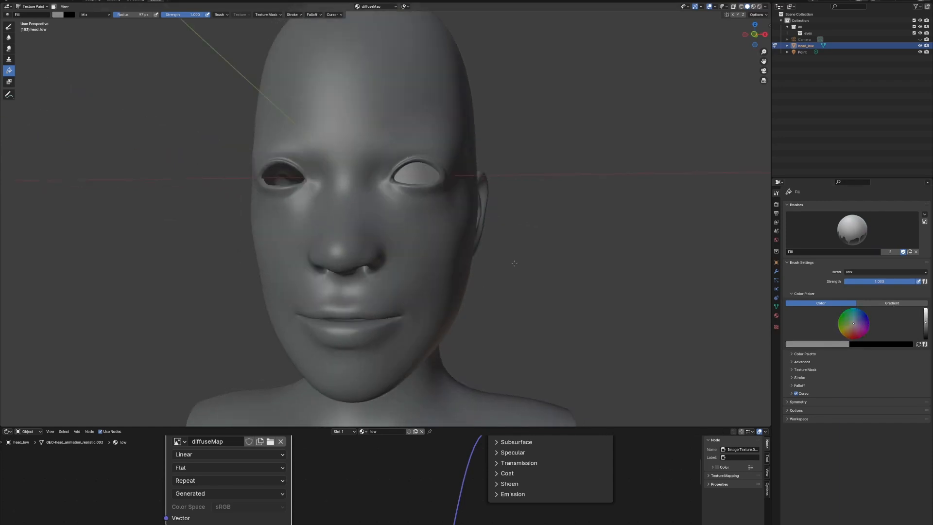
# Step: Switch to the Draw brush and set its colour to a muted dark pink
pyautogui.moveTo(854, 324); pyautogui.dragTo(855, 331)
pyautogui.click(11, 25)
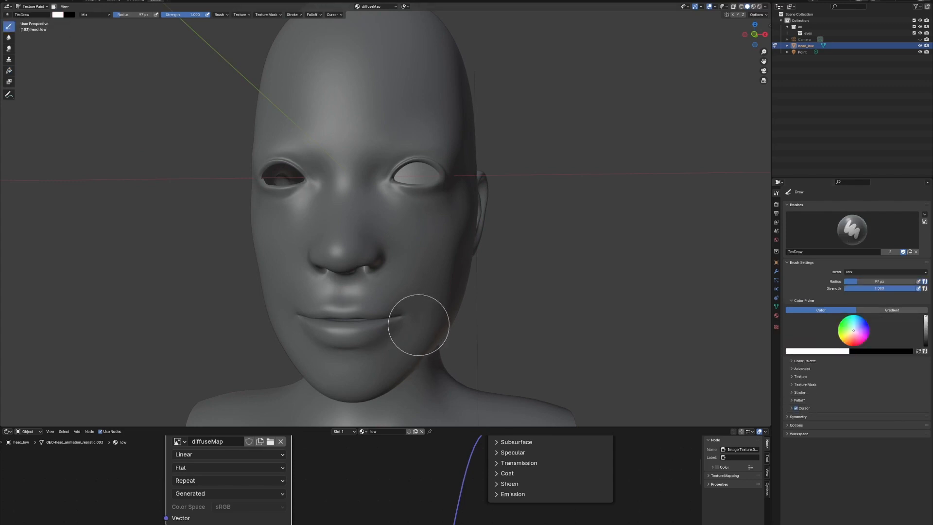
pyautogui.moveTo(456, 306)
pyautogui.mouseDown(button='middle')
pyautogui.moveTo(443, 286)
pyautogui.moveTo(477, 293)
pyautogui.moveTo(491, 311)
pyautogui.moveTo(479, 293)
pyautogui.mouseUp(button='middle')
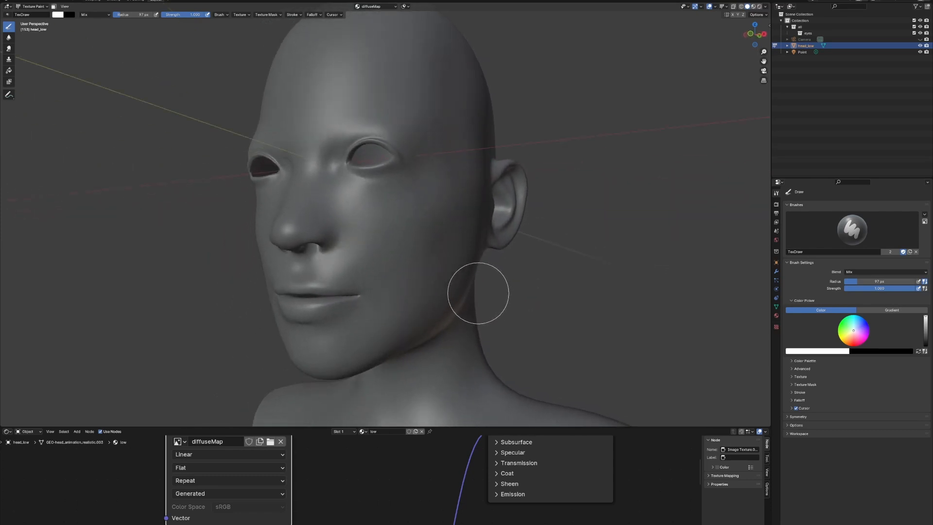
pyautogui.moveTo(305, 225); pyautogui.dragTo(307, 227, button='middle')
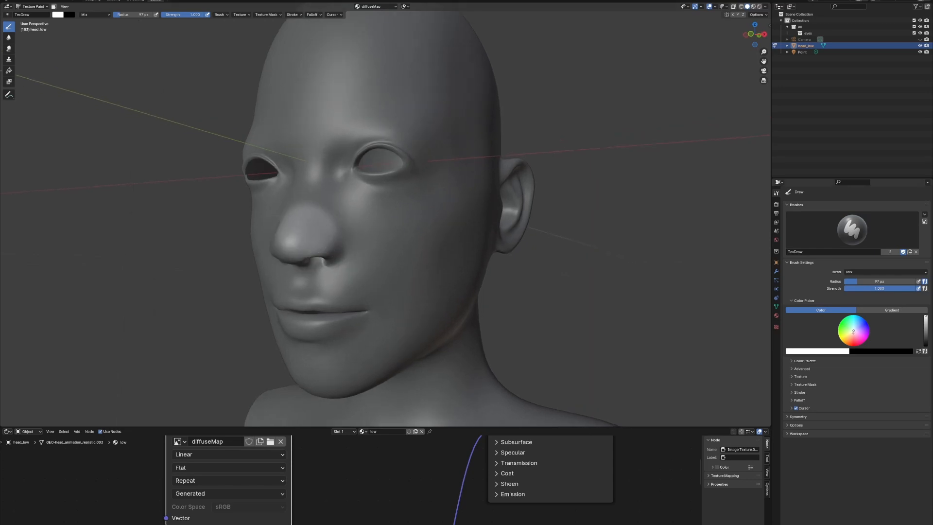
pyautogui.moveTo(853, 332); pyautogui.dragTo(857, 337)
pyautogui.moveTo(926, 318); pyautogui.dragTo(925, 330)
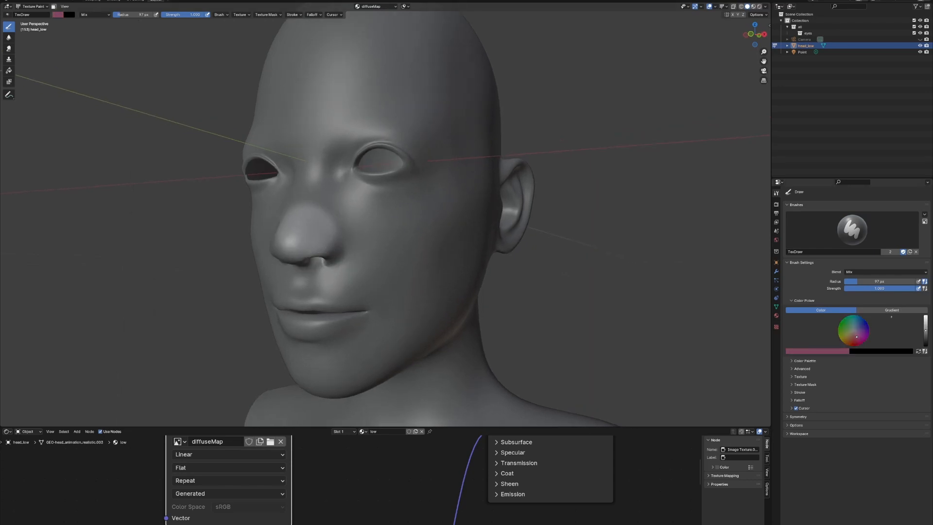
# Step: Paint the dark pink over the nose, around the eyes and across both cheeks
pyautogui.moveTo(308, 234)
pyautogui.mouseDown()
pyautogui.moveTo(308, 220)
pyautogui.moveTo(347, 222)
pyautogui.moveTo(413, 179)
pyautogui.moveTo(375, 183)
pyautogui.mouseUp()
pyautogui.moveTo(327, 129); pyautogui.dragTo(354, 177, button='middle')
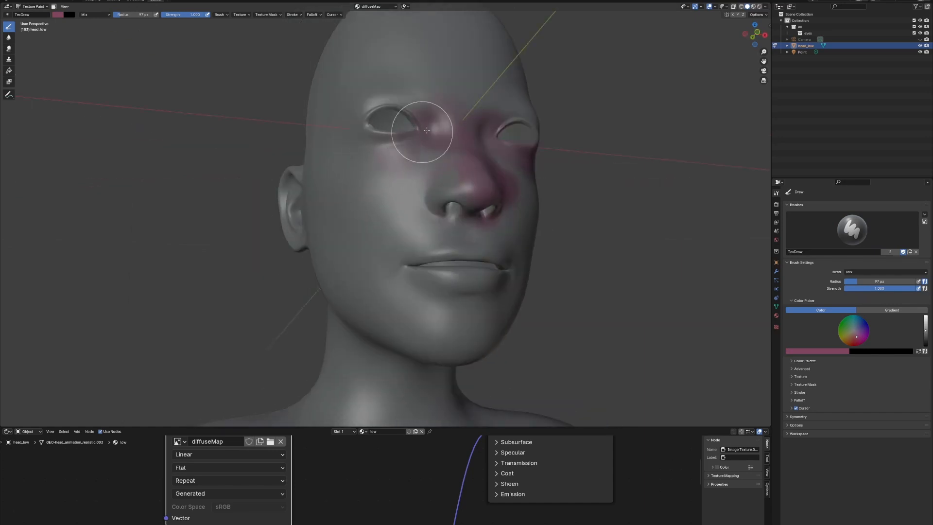
pyautogui.moveTo(426, 130); pyautogui.dragTo(358, 208)
pyautogui.moveTo(358, 209)
pyautogui.mouseDown(button='middle')
pyautogui.moveTo(483, 188)
pyautogui.moveTo(408, 187)
pyautogui.moveTo(385, 242)
pyautogui.mouseUp(button='middle')
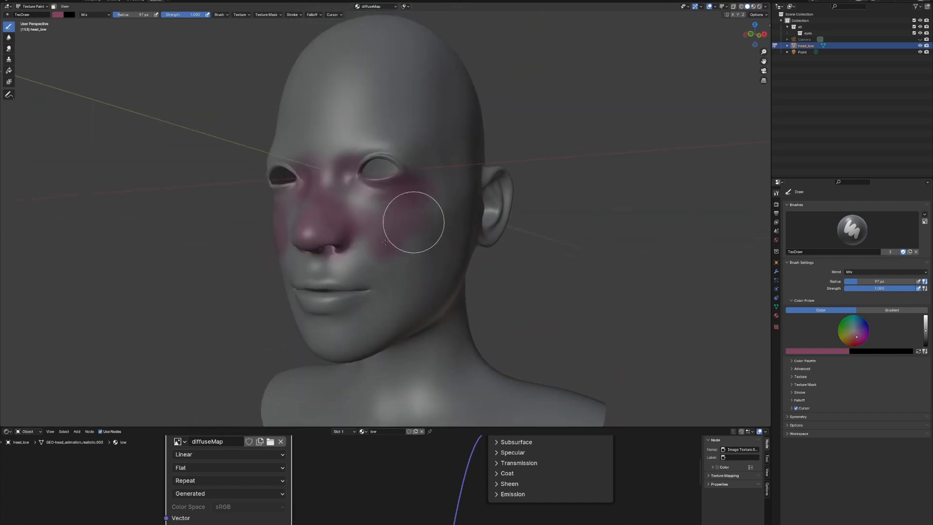
pyautogui.moveTo(385, 242); pyautogui.dragTo(411, 246)
pyautogui.moveTo(345, 243); pyautogui.dragTo(385, 231, button='middle')
pyautogui.moveTo(386, 232); pyautogui.dragTo(345, 235)
# Step: Paint the dark pink over the mouth, chin and jaw, and across the side of the head around the ear
pyautogui.scroll(-1, 379, 228)
pyautogui.moveTo(408, 242); pyautogui.dragTo(366, 218, button='middle')
pyautogui.moveTo(366, 219)
pyautogui.mouseDown()
pyautogui.moveTo(366, 273)
pyautogui.moveTo(359, 245)
pyautogui.mouseUp()
pyautogui.moveTo(360, 246); pyautogui.dragTo(420, 269, button='middle')
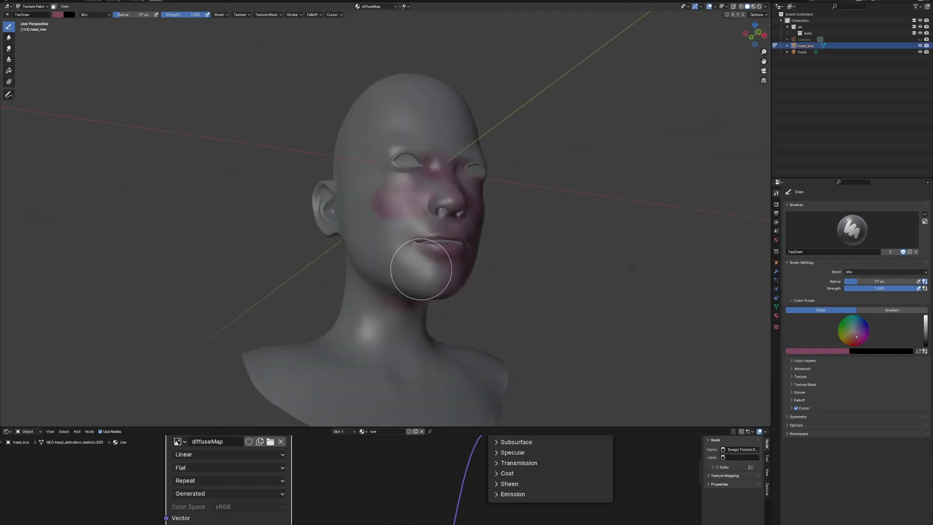
pyautogui.moveTo(421, 270)
pyautogui.mouseDown()
pyautogui.moveTo(389, 235)
pyautogui.moveTo(410, 246)
pyautogui.mouseUp()
pyautogui.moveTo(410, 245); pyautogui.dragTo(427, 223, button='middle')
pyautogui.moveTo(427, 223)
pyautogui.mouseDown()
pyautogui.moveTo(340, 165)
pyautogui.moveTo(364, 250)
pyautogui.moveTo(381, 268)
pyautogui.mouseUp()
pyautogui.moveTo(382, 268)
pyautogui.mouseDown(button='middle')
pyautogui.moveTo(450, 258)
pyautogui.moveTo(436, 266)
pyautogui.mouseUp(button='middle')
pyautogui.moveTo(436, 267)
pyautogui.mouseDown()
pyautogui.moveTo(408, 208)
pyautogui.moveTo(376, 203)
pyautogui.mouseUp()
pyautogui.moveTo(376, 204); pyautogui.dragTo(425, 202, button='middle')
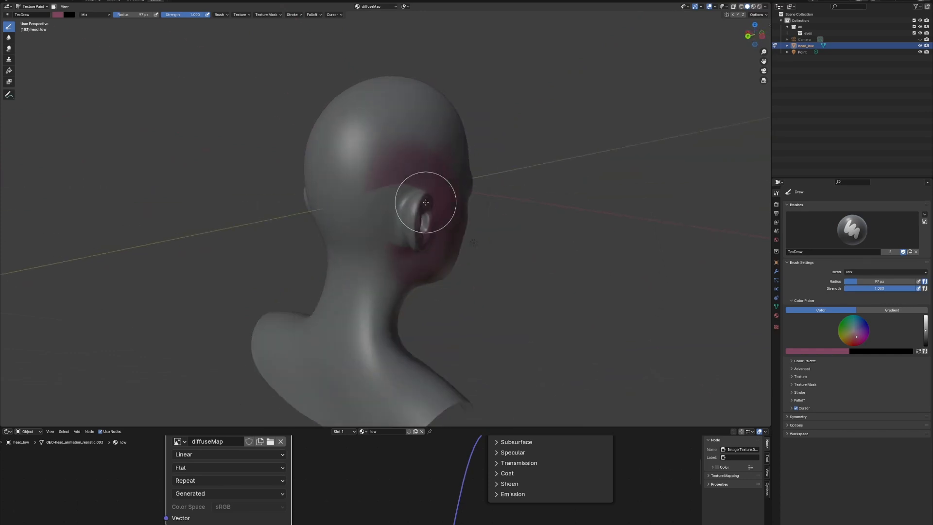
# Step: Extend the dark pink from the ear down the side and back of the neck and across the upper back
pyautogui.moveTo(425, 202)
pyautogui.mouseDown()
pyautogui.moveTo(396, 208)
pyautogui.moveTo(395, 256)
pyautogui.mouseUp()
pyautogui.moveTo(395, 256); pyautogui.dragTo(384, 219, button='middle')
pyautogui.moveTo(384, 219)
pyautogui.mouseDown()
pyautogui.moveTo(370, 242)
pyautogui.moveTo(428, 352)
pyautogui.moveTo(362, 342)
pyautogui.mouseUp()
pyautogui.moveTo(362, 342); pyautogui.dragTo(428, 337, button='middle')
pyautogui.moveTo(342, 335)
pyautogui.mouseDown()
pyautogui.moveTo(240, 348)
pyautogui.moveTo(382, 343)
pyautogui.moveTo(429, 318)
pyautogui.moveTo(498, 327)
pyautogui.mouseUp()
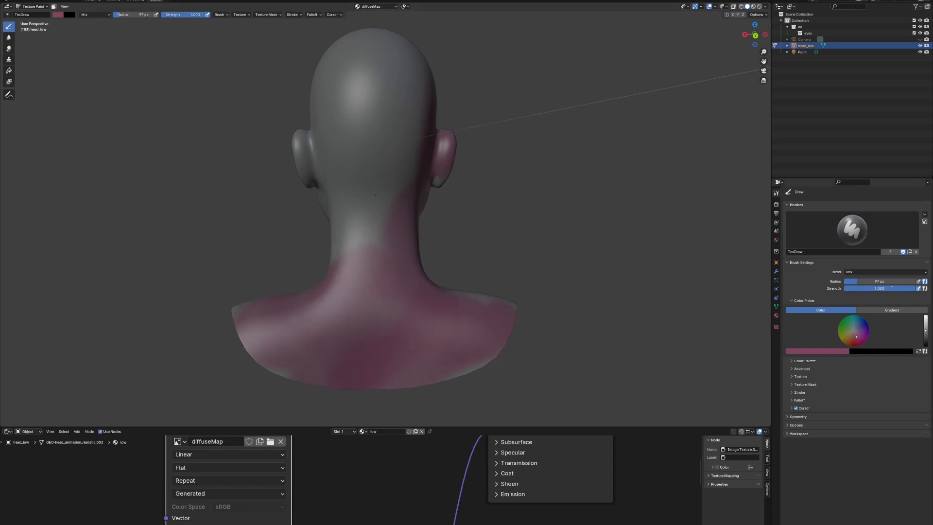
# Step: Lower the brush strength to a little over half and spread the dark pink over the shoulders and chest
pyautogui.moveTo(893, 288); pyautogui.dragTo(880, 288)
pyautogui.moveTo(427, 301); pyautogui.dragTo(468, 327, button='middle')
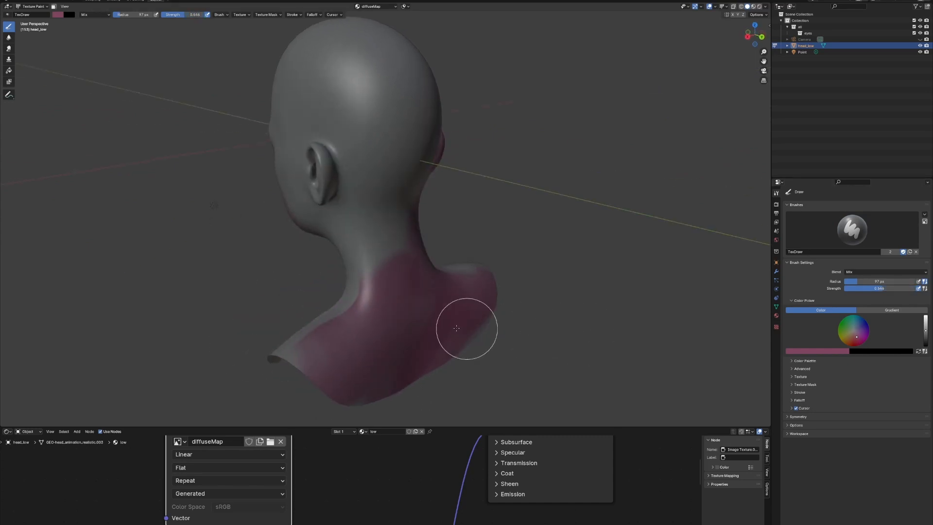
pyautogui.moveTo(381, 271); pyautogui.dragTo(364, 277)
pyautogui.moveTo(365, 277); pyautogui.dragTo(354, 330, button='middle')
pyautogui.moveTo(354, 331); pyautogui.dragTo(343, 354)
pyautogui.moveTo(338, 359); pyautogui.dragTo(373, 314, button='middle')
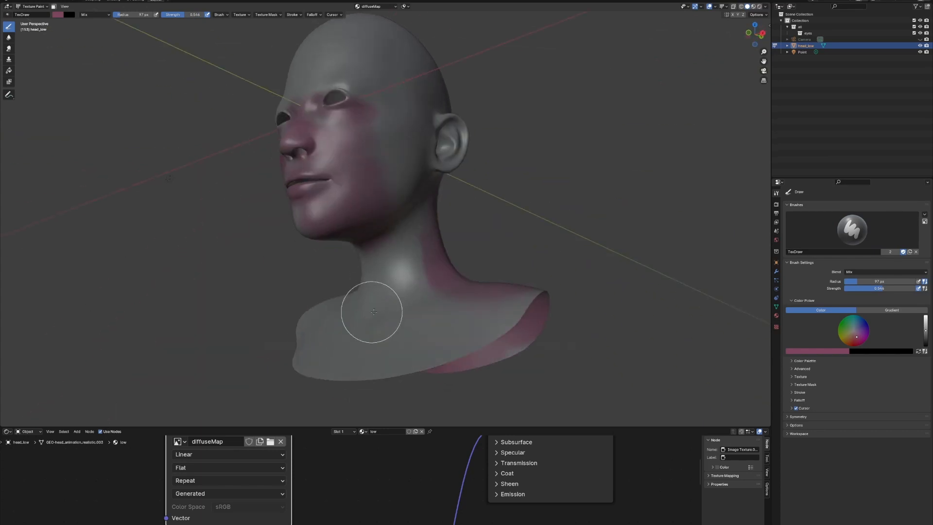
pyautogui.moveTo(372, 315)
pyautogui.mouseDown()
pyautogui.moveTo(416, 327)
pyautogui.moveTo(535, 285)
pyautogui.mouseUp()
# Step: Cover the throat and the underside of the jaw with the dark pink
pyautogui.moveTo(535, 286); pyautogui.dragTo(410, 217, button='middle')
pyautogui.moveTo(410, 216); pyautogui.dragTo(375, 217)
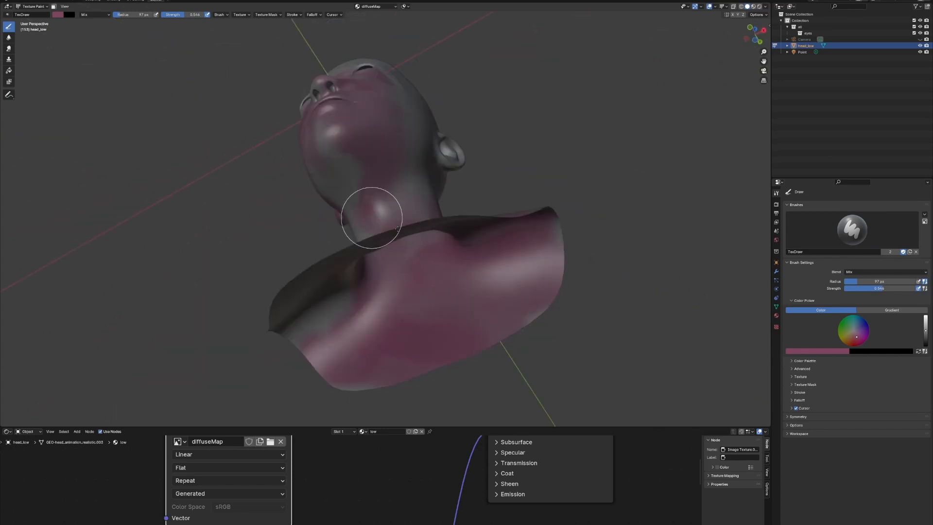
pyautogui.moveTo(375, 217); pyautogui.dragTo(399, 189, button='middle')
pyautogui.moveTo(399, 189)
pyautogui.mouseDown()
pyautogui.moveTo(428, 216)
pyautogui.moveTo(392, 154)
pyautogui.mouseUp()
pyautogui.moveTo(391, 155); pyautogui.dragTo(423, 270, button='middle')
# Step: Build up the dark pink on the upper chest, the front shoulders and the side of the neck
pyautogui.moveTo(423, 273); pyautogui.dragTo(393, 298)
pyautogui.moveTo(393, 298); pyautogui.dragTo(407, 301, button='middle')
pyautogui.moveTo(408, 301)
pyautogui.mouseDown()
pyautogui.moveTo(354, 244)
pyautogui.moveTo(474, 329)
pyautogui.moveTo(478, 296)
pyautogui.mouseUp()
pyautogui.moveTo(419, 287); pyautogui.dragTo(443, 268, button='middle')
pyautogui.moveTo(444, 268)
pyautogui.mouseDown()
pyautogui.moveTo(377, 206)
pyautogui.moveTo(409, 194)
pyautogui.mouseUp()
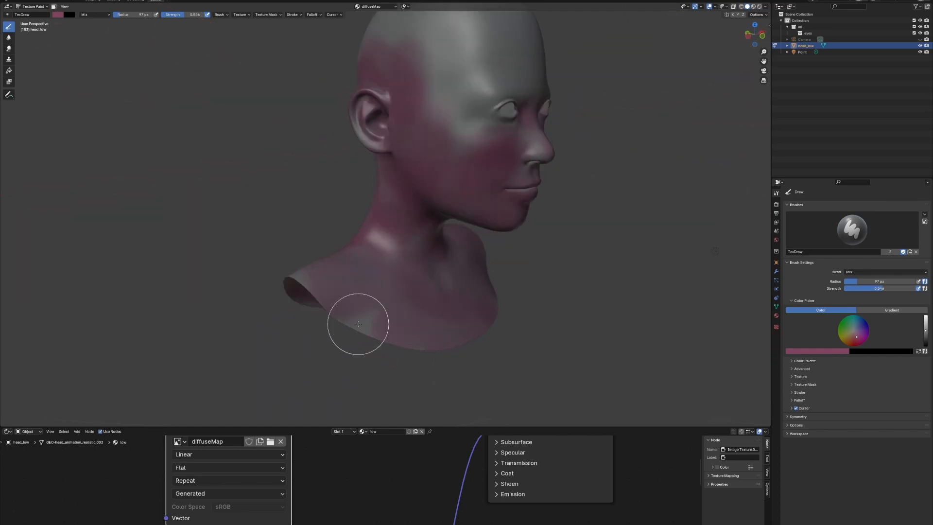
# Step: Paint the dark pink over the temples, the area around the eyes and the lower forehead
pyautogui.moveTo(417, 285)
pyautogui.mouseDown(button='middle')
pyautogui.moveTo(371, 312)
pyautogui.moveTo(348, 228)
pyautogui.moveTo(375, 125)
pyautogui.mouseUp(button='middle')
pyautogui.moveTo(374, 125)
pyautogui.mouseDown()
pyautogui.moveTo(454, 129)
pyautogui.moveTo(417, 199)
pyautogui.mouseUp()
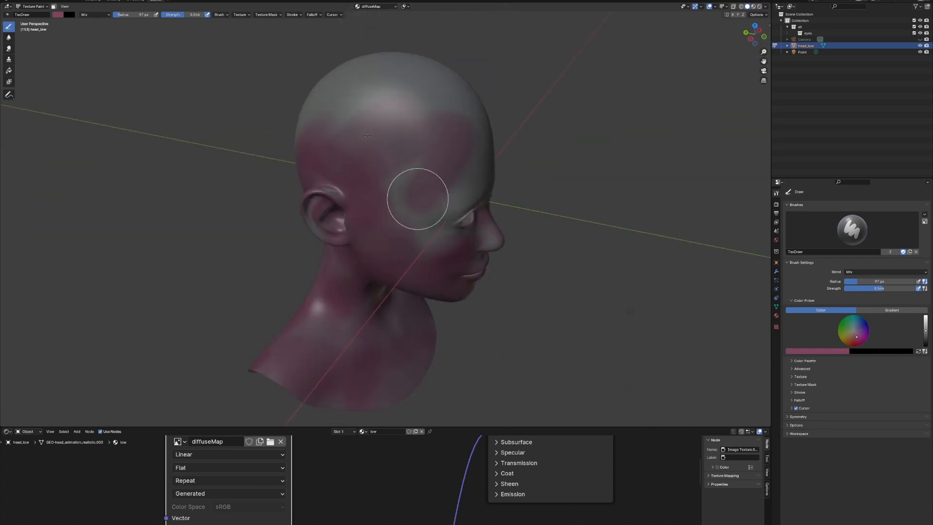
pyautogui.moveTo(462, 224)
pyautogui.mouseDown(button='middle')
pyautogui.moveTo(383, 170)
pyautogui.moveTo(397, 150)
pyautogui.mouseUp(button='middle')
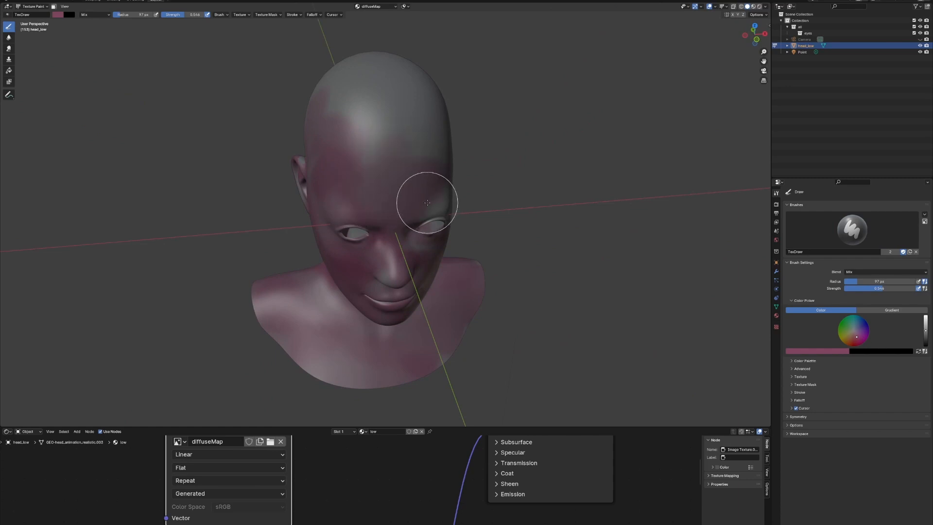
pyautogui.moveTo(424, 202)
pyautogui.mouseDown(button='middle')
pyautogui.moveTo(389, 188)
pyautogui.moveTo(366, 216)
pyautogui.mouseUp(button='middle')
pyautogui.moveTo(402, 171)
pyautogui.mouseDown(button='middle')
pyautogui.moveTo(370, 187)
pyautogui.moveTo(371, 233)
pyautogui.mouseUp(button='middle')
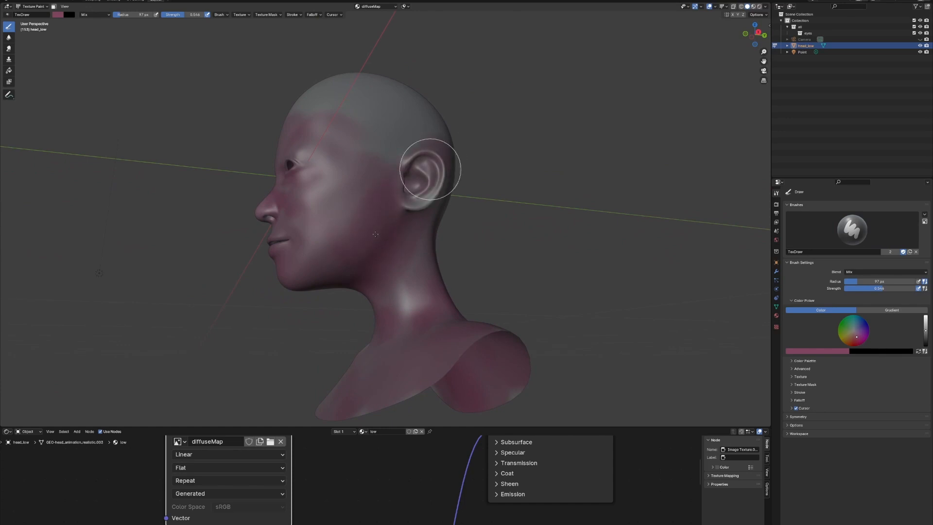
# Step: Cover the second ear and the back and side of the skull with the dark pink
pyautogui.moveTo(422, 170); pyautogui.dragTo(370, 216, button='middle')
pyautogui.moveTo(417, 161)
pyautogui.mouseDown(button='middle')
pyautogui.moveTo(396, 191)
pyautogui.moveTo(424, 271)
pyautogui.mouseUp(button='middle')
pyautogui.moveTo(395, 135)
pyautogui.mouseDown(button='middle')
pyautogui.moveTo(448, 156)
pyautogui.moveTo(398, 220)
pyautogui.mouseUp(button='middle')
pyautogui.moveTo(409, 178)
pyautogui.mouseDown()
pyautogui.moveTo(379, 188)
pyautogui.moveTo(392, 139)
pyautogui.mouseUp()
pyautogui.moveTo(386, 156); pyautogui.dragTo(478, 187, button='middle')
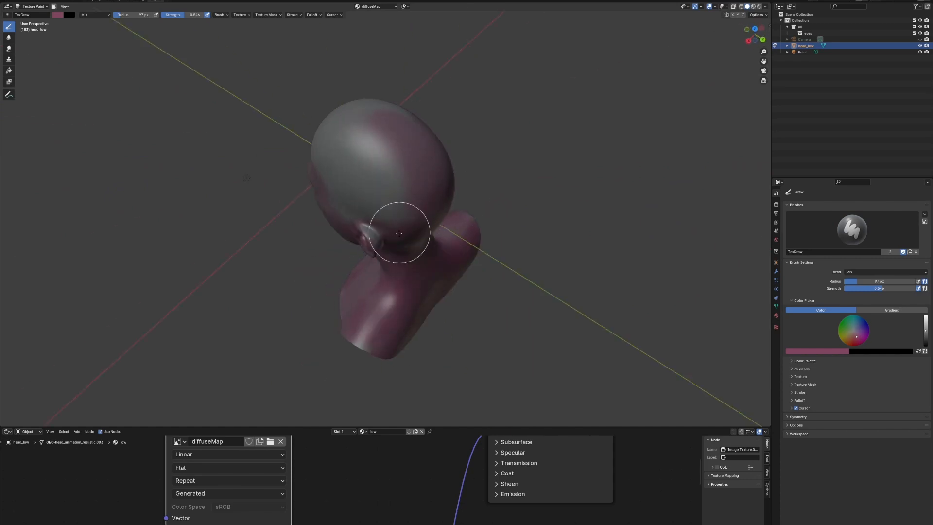
pyautogui.moveTo(398, 234); pyautogui.dragTo(379, 204)
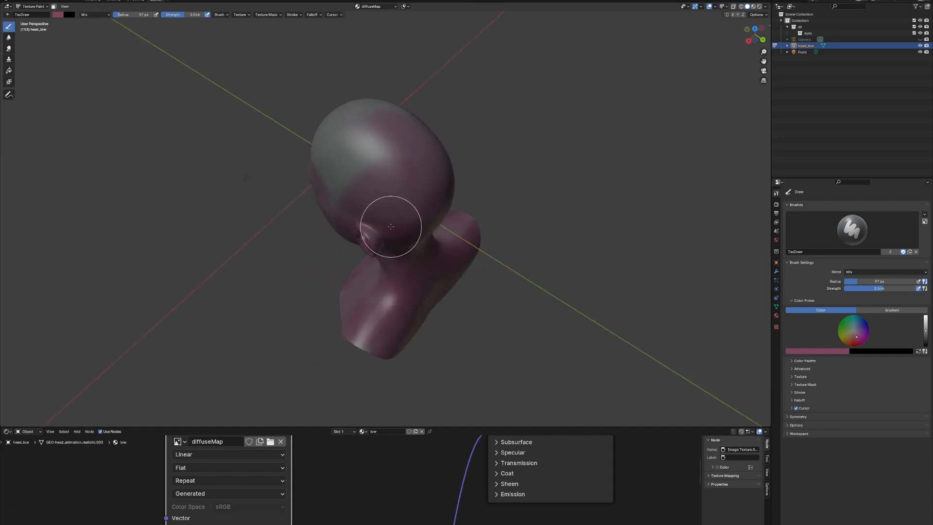
# Step: Fill the rest of the scalp, from above the ear to the crown and forehead, with the dark pink
pyautogui.moveTo(392, 229); pyautogui.dragTo(422, 221, button='middle')
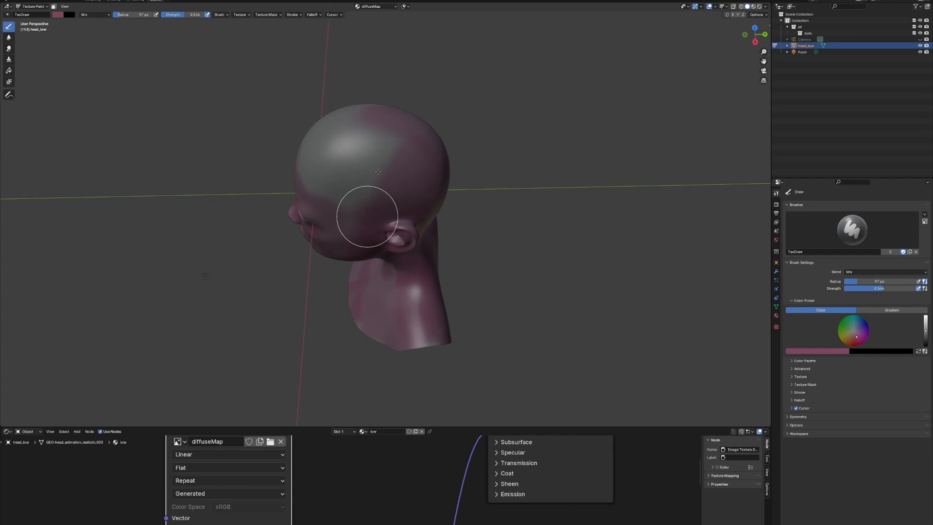
pyautogui.moveTo(378, 172); pyautogui.dragTo(385, 187)
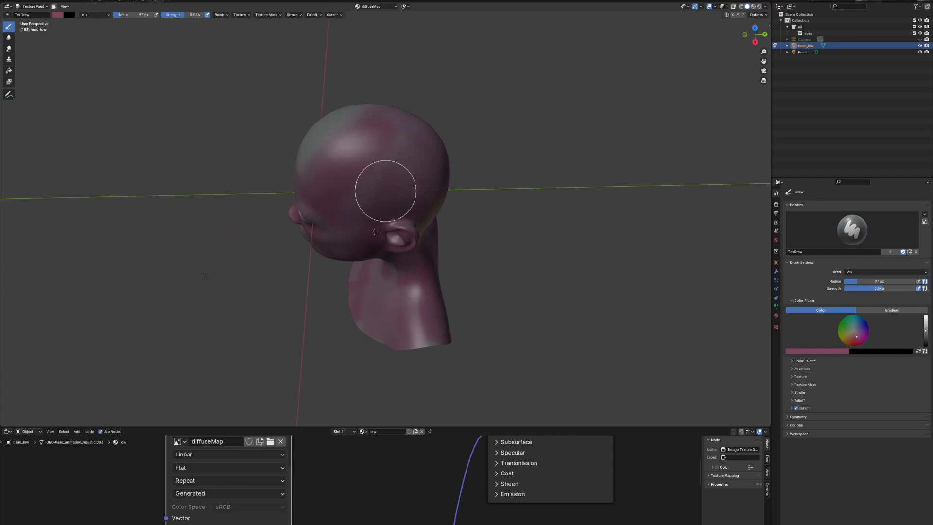
pyautogui.moveTo(385, 188); pyautogui.dragTo(374, 233, button='middle')
pyautogui.moveTo(371, 216)
pyautogui.mouseDown()
pyautogui.moveTo(373, 160)
pyautogui.moveTo(389, 208)
pyautogui.mouseUp()
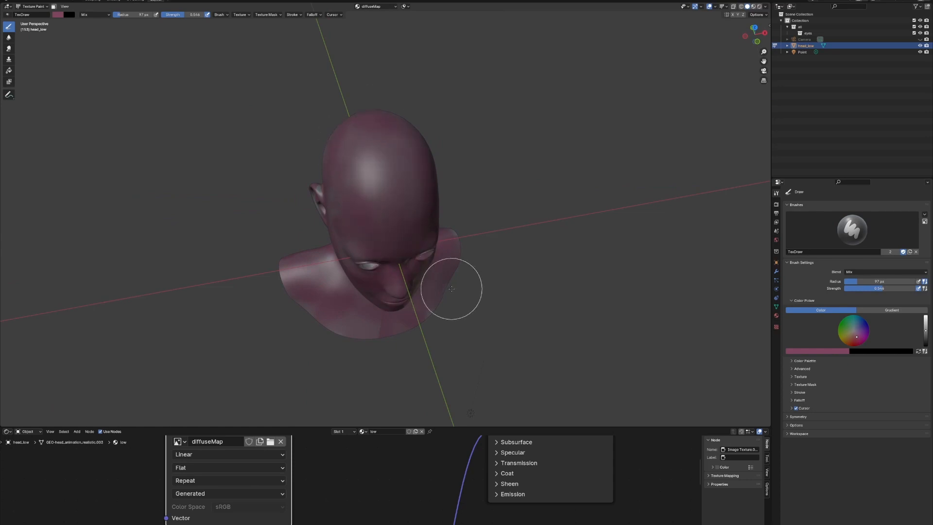
# Step: Touch up the remaining grey patches on the chest, neck and temple with the dark pink
pyautogui.moveTo(458, 287)
pyautogui.mouseDown(button='middle')
pyautogui.moveTo(435, 229)
pyautogui.moveTo(443, 255)
pyautogui.moveTo(381, 329)
pyautogui.mouseUp(button='middle')
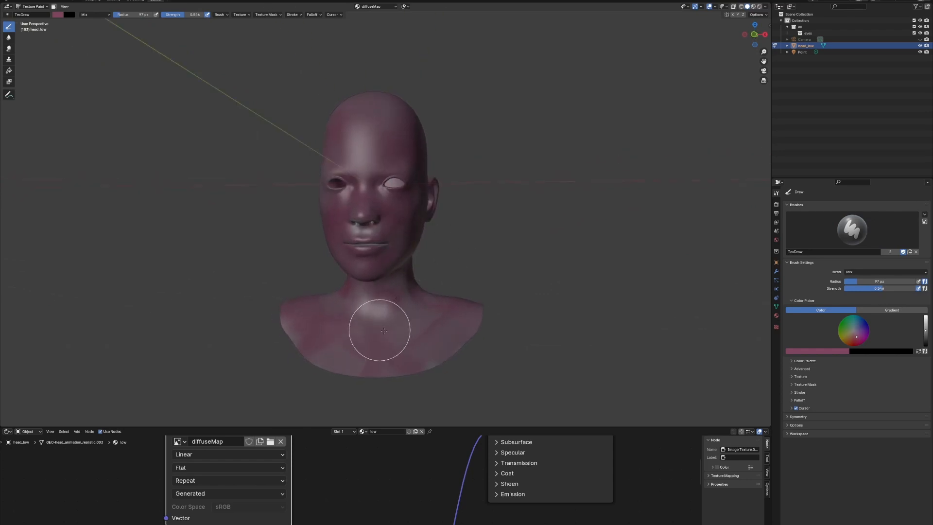
pyautogui.moveTo(497, 266); pyautogui.dragTo(489, 240, button='middle')
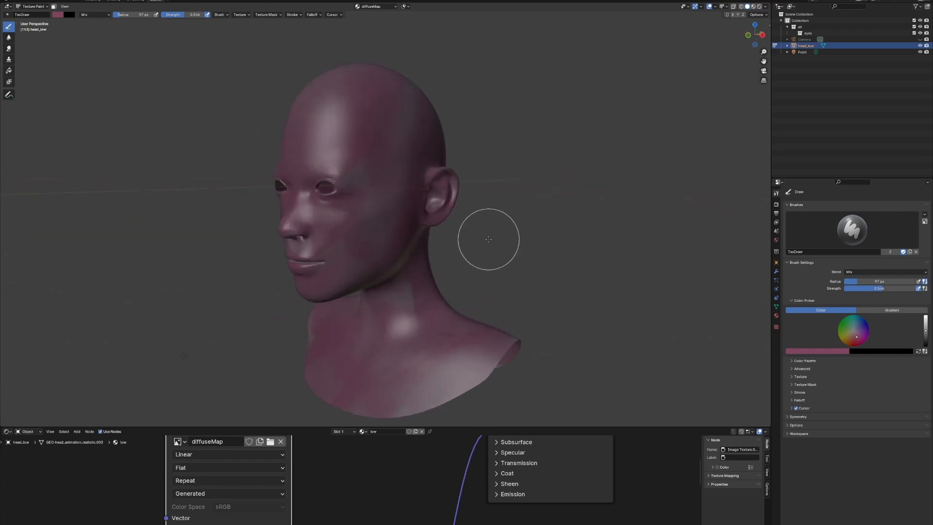
pyautogui.scroll(4, 330, 144)
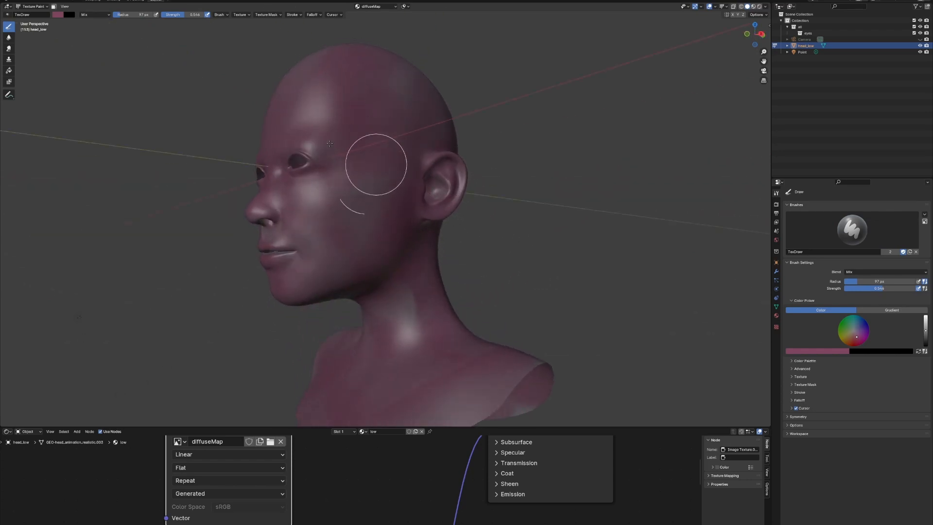
pyautogui.moveTo(381, 162); pyautogui.dragTo(591, 223, button='middle')
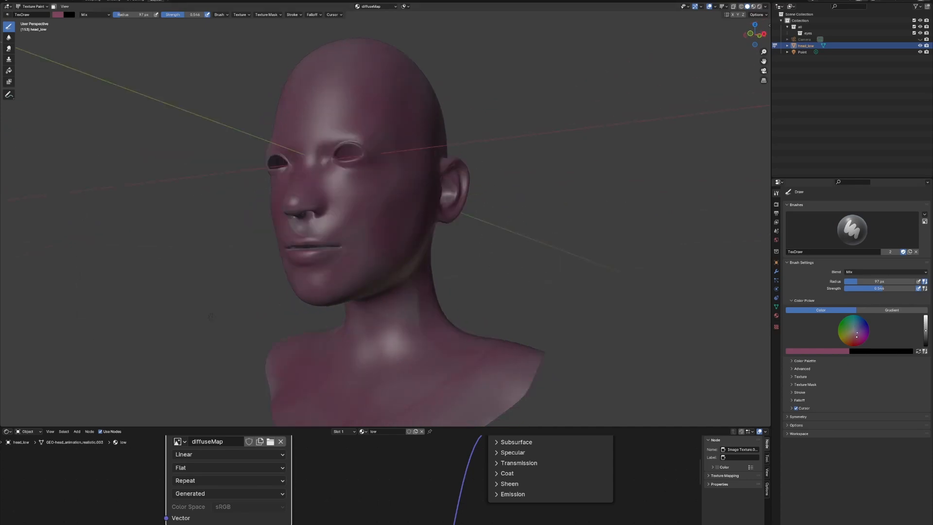
# Step: Change the brush colour to a light orange-tan and paint it over the chest and front shoulders
pyautogui.moveTo(852, 337); pyautogui.dragTo(850, 336)
pyautogui.moveTo(926, 331); pyautogui.dragTo(925, 324)
pyautogui.moveTo(210, 317)
pyautogui.mouseDown(button='middle')
pyautogui.moveTo(541, 333)
pyautogui.moveTo(539, 254)
pyautogui.moveTo(514, 281)
pyautogui.mouseUp(button='middle')
pyautogui.moveTo(514, 281)
pyautogui.mouseDown()
pyautogui.moveTo(411, 336)
pyautogui.moveTo(472, 347)
pyautogui.mouseUp()
pyautogui.moveTo(473, 356); pyautogui.dragTo(551, 357, button='middle')
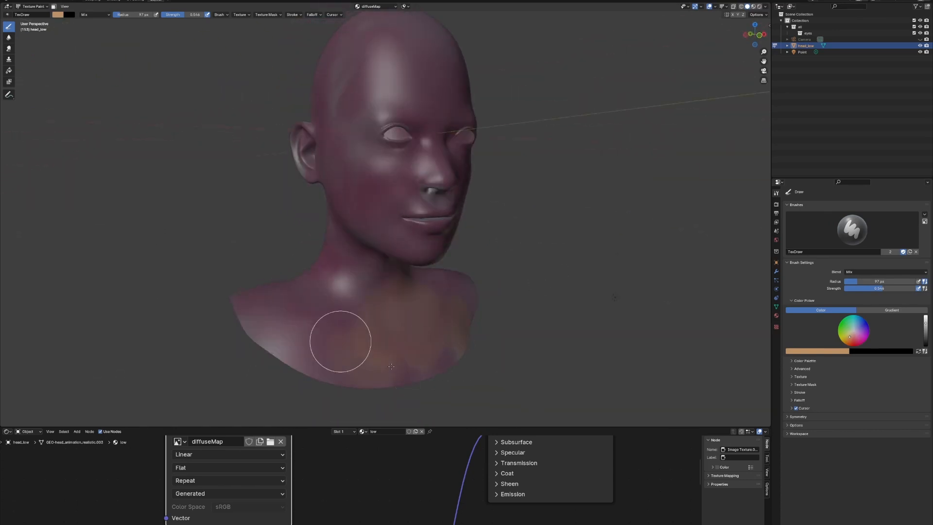
pyautogui.moveTo(341, 342)
pyautogui.mouseDown()
pyautogui.moveTo(321, 360)
pyautogui.moveTo(391, 366)
pyautogui.mouseUp()
# Step: Layer the orange-tan over the front of the neck, the jaw, the mouth area and both cheeks
pyautogui.moveTo(362, 276); pyautogui.dragTo(394, 243, button='middle')
pyautogui.moveTo(416, 265)
pyautogui.mouseDown()
pyautogui.moveTo(387, 130)
pyautogui.moveTo(424, 196)
pyautogui.mouseUp()
pyautogui.moveTo(358, 260); pyautogui.dragTo(416, 208, button='middle')
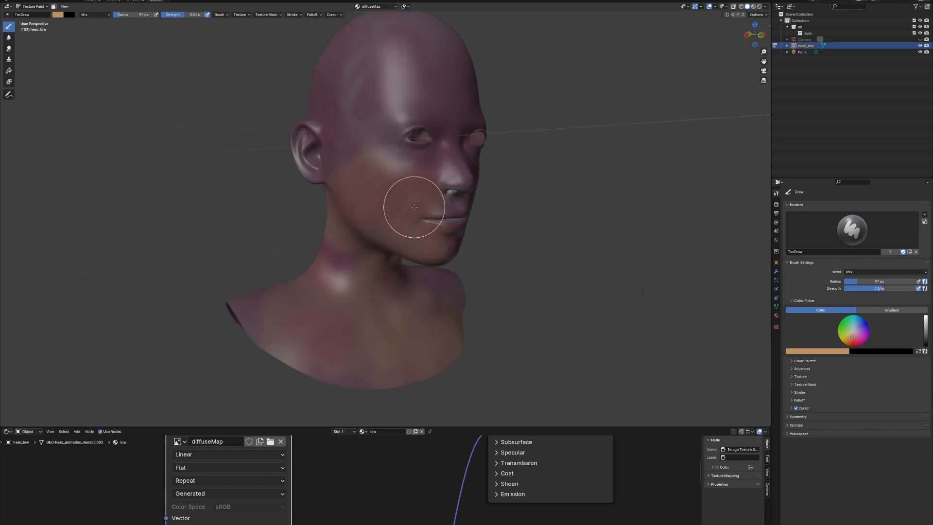
pyautogui.moveTo(441, 167); pyautogui.dragTo(395, 196, button='middle')
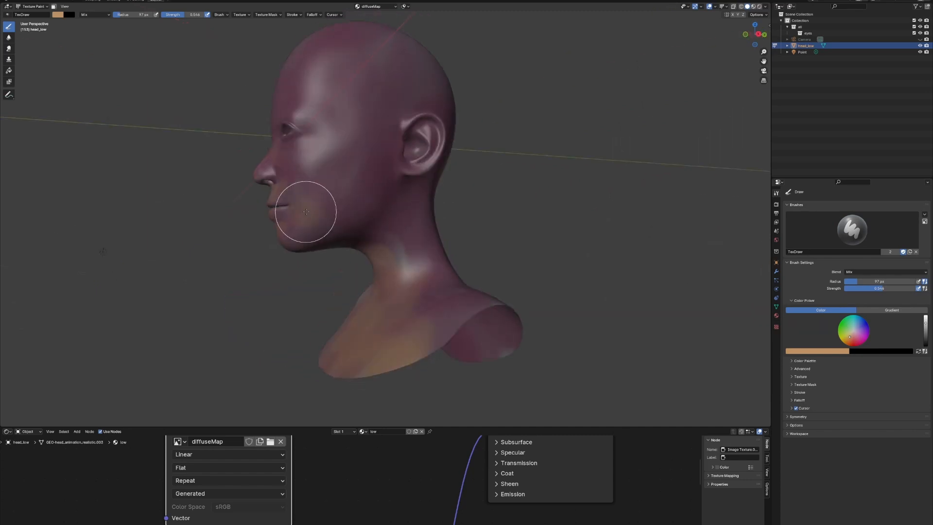
pyautogui.moveTo(379, 214); pyautogui.dragTo(335, 225, button='middle')
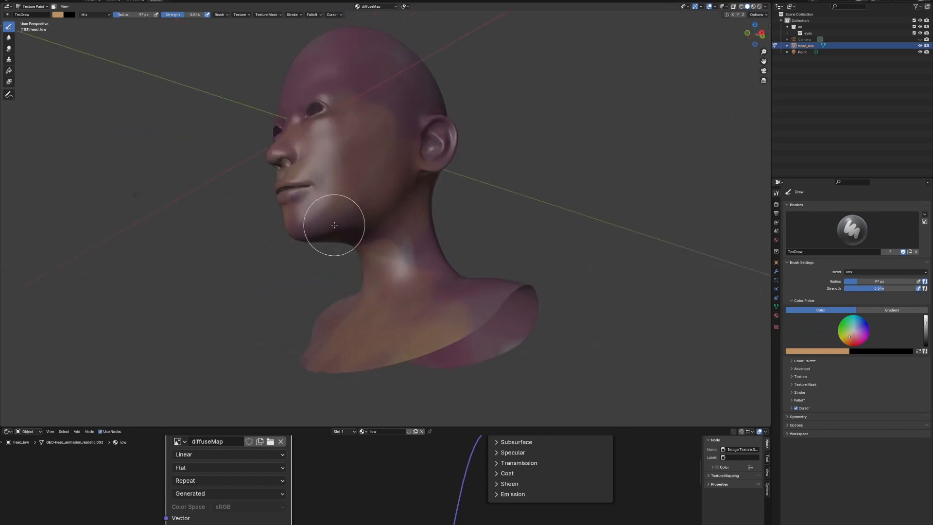
# Step: Paint the orange-tan over the side and back of the neck and across the upper back
pyautogui.moveTo(453, 218); pyautogui.dragTo(387, 270, button='middle')
pyautogui.moveTo(431, 348); pyautogui.dragTo(410, 297, button='middle')
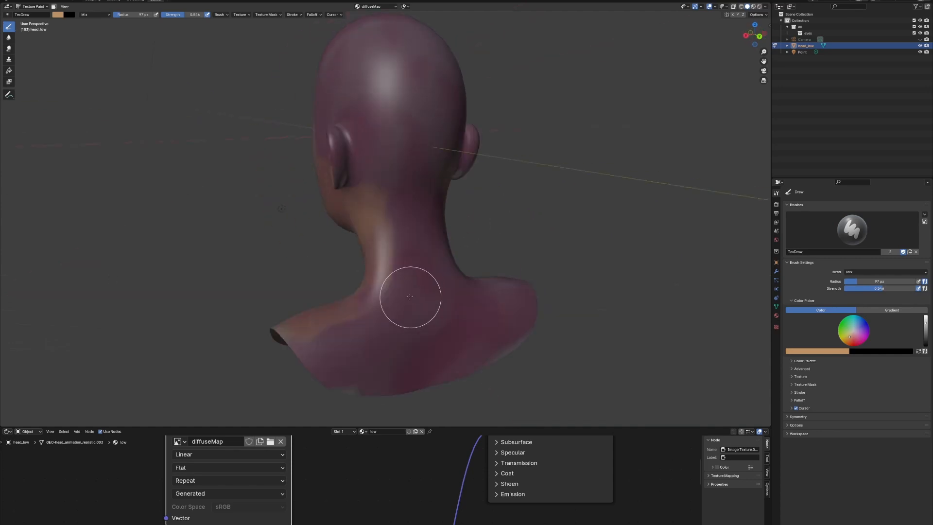
pyautogui.moveTo(339, 338)
pyautogui.mouseDown()
pyautogui.moveTo(364, 311)
pyautogui.moveTo(458, 362)
pyautogui.moveTo(525, 315)
pyautogui.mouseUp()
pyautogui.moveTo(546, 309); pyautogui.dragTo(491, 306, button='middle')
pyautogui.moveTo(452, 340)
pyautogui.mouseDown()
pyautogui.moveTo(338, 266)
pyautogui.moveTo(273, 325)
pyautogui.moveTo(371, 297)
pyautogui.moveTo(462, 331)
pyautogui.mouseUp()
pyautogui.moveTo(462, 332); pyautogui.dragTo(413, 301, button='middle')
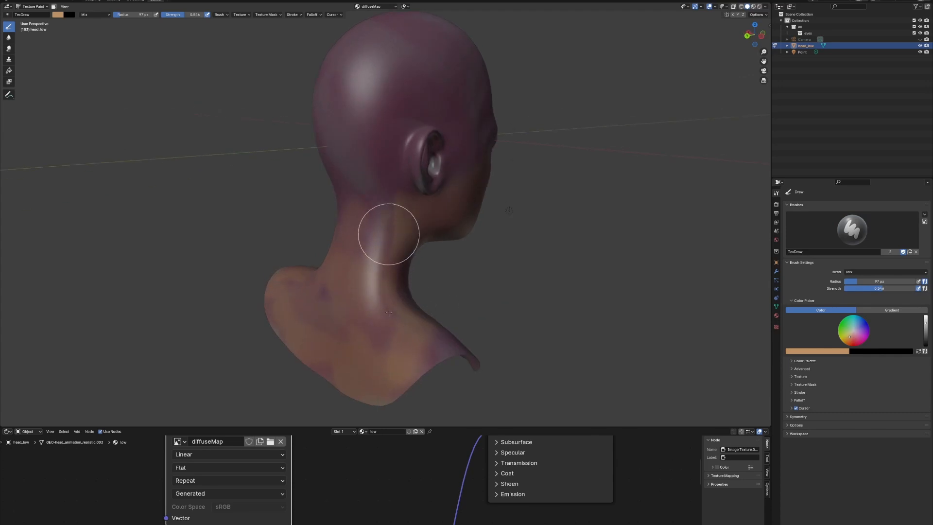
# Step: Paint the orange-tan over the ear, the lower back of the skull and the temple beside it
pyautogui.moveTo(389, 234)
pyautogui.mouseDown()
pyautogui.moveTo(403, 179)
pyautogui.moveTo(447, 142)
pyautogui.mouseUp()
pyautogui.moveTo(447, 141); pyautogui.dragTo(415, 143, button='middle')
pyautogui.moveTo(423, 160)
pyautogui.mouseDown()
pyautogui.moveTo(410, 188)
pyautogui.moveTo(374, 121)
pyautogui.mouseUp()
pyautogui.moveTo(486, 121); pyautogui.dragTo(458, 177, button='middle')
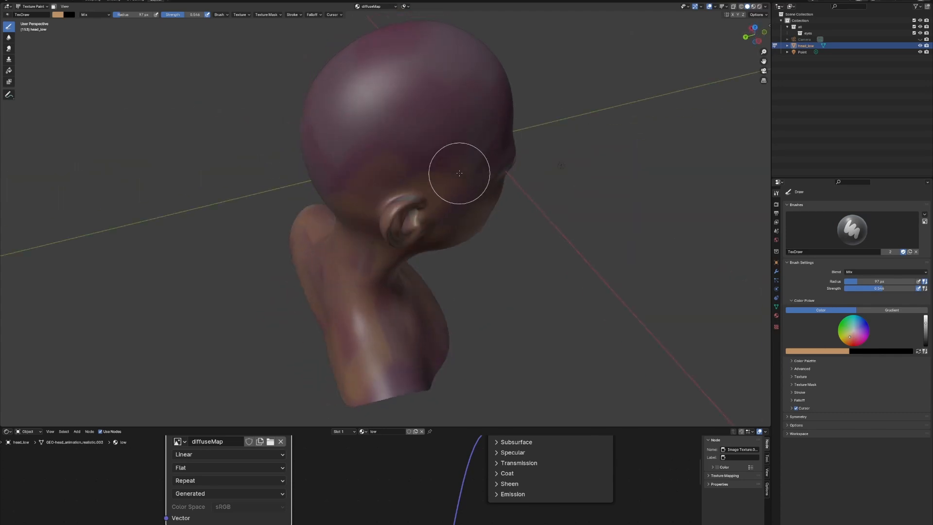
pyautogui.moveTo(459, 173)
pyautogui.mouseDown()
pyautogui.moveTo(483, 63)
pyautogui.moveTo(467, 170)
pyautogui.mouseUp()
# Step: Cover the opposite ear, the scalp, the crown and the forehead with the orange-tan
pyautogui.moveTo(466, 171); pyautogui.dragTo(516, 204, button='middle')
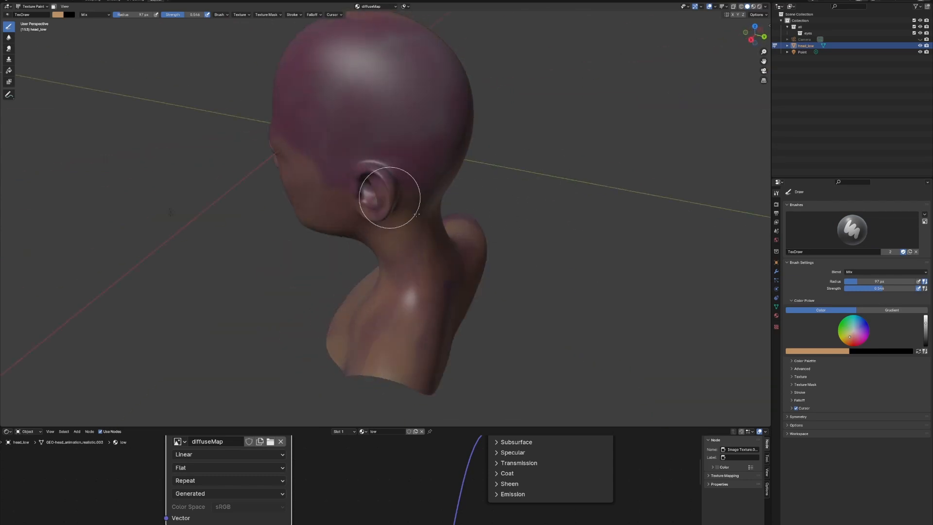
pyautogui.moveTo(417, 214)
pyautogui.mouseDown()
pyautogui.moveTo(360, 121)
pyautogui.moveTo(437, 160)
pyautogui.mouseUp()
pyautogui.moveTo(437, 160); pyautogui.dragTo(476, 228, button='middle')
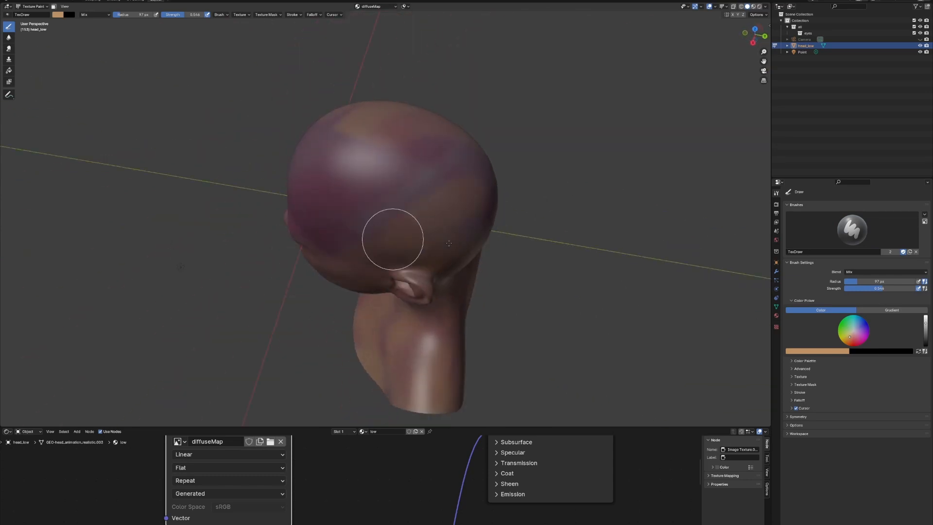
pyautogui.moveTo(392, 239); pyautogui.dragTo(314, 180)
pyautogui.moveTo(314, 180)
pyautogui.mouseDown(button='middle')
pyautogui.moveTo(421, 214)
pyautogui.moveTo(395, 229)
pyautogui.moveTo(423, 152)
pyautogui.mouseUp(button='middle')
pyautogui.moveTo(389, 143); pyautogui.dragTo(379, 207)
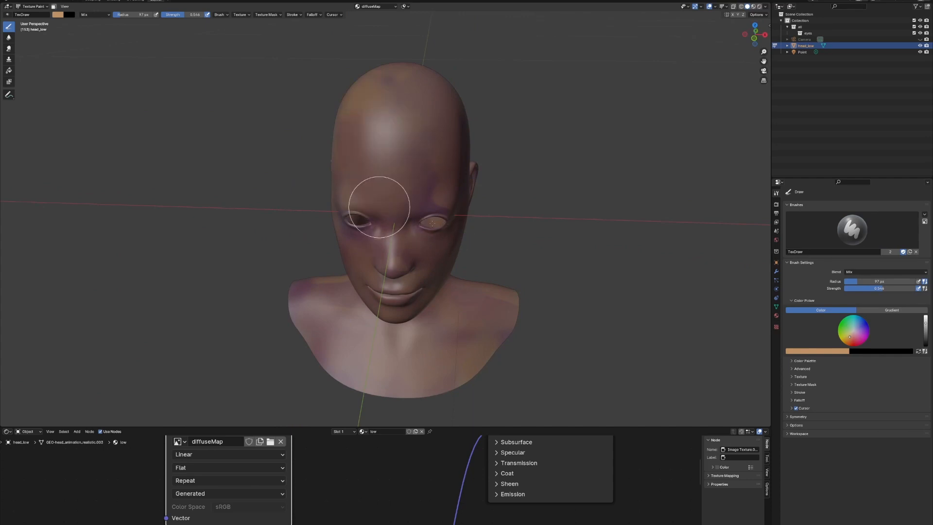
# Step: Even out the orange-tan on the chest, neck and cheek, covering the leftover purple areas
pyautogui.moveTo(432, 223); pyautogui.dragTo(473, 195, button='middle')
pyautogui.moveTo(343, 284)
pyautogui.mouseDown()
pyautogui.moveTo(321, 240)
pyautogui.moveTo(448, 306)
pyautogui.mouseUp()
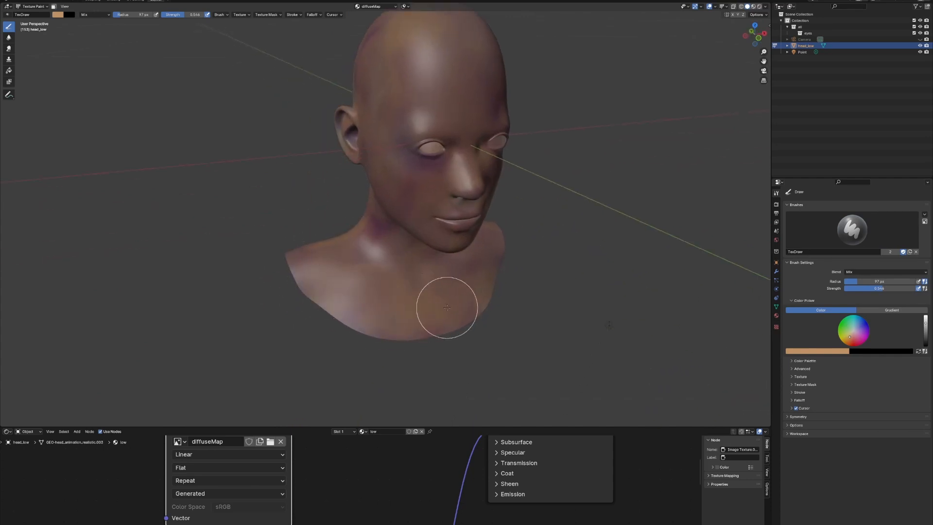
pyautogui.moveTo(384, 287); pyautogui.dragTo(433, 245, button='middle')
pyautogui.moveTo(401, 200)
pyautogui.mouseDown(button='middle')
pyautogui.moveTo(371, 197)
pyautogui.moveTo(366, 186)
pyautogui.mouseUp(button='middle')
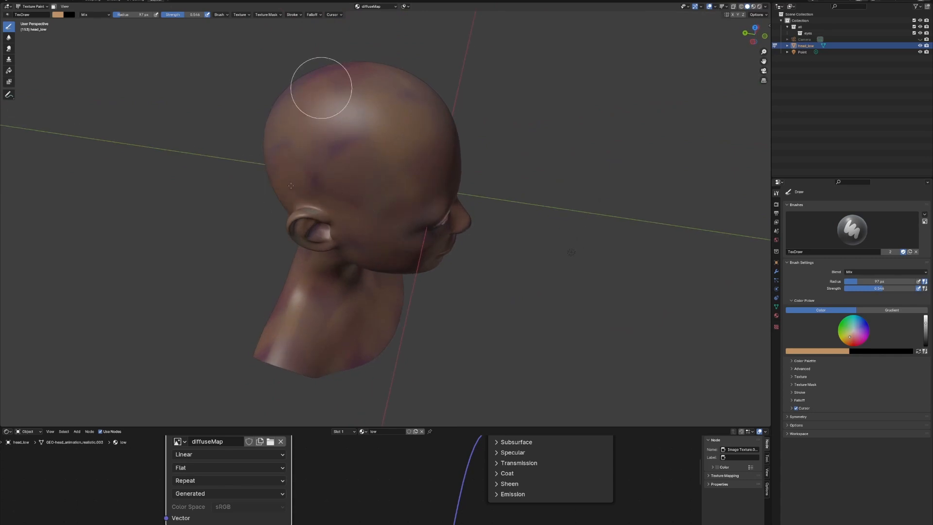
# Step: Blend the orange-tan over the purple patches on the scalp, temple and side of the face
pyautogui.moveTo(388, 94); pyautogui.dragTo(436, 152, button='middle')
pyautogui.moveTo(348, 267)
pyautogui.mouseDown(button='middle')
pyautogui.moveTo(386, 150)
pyautogui.moveTo(412, 317)
pyautogui.moveTo(437, 198)
pyautogui.mouseUp(button='middle')
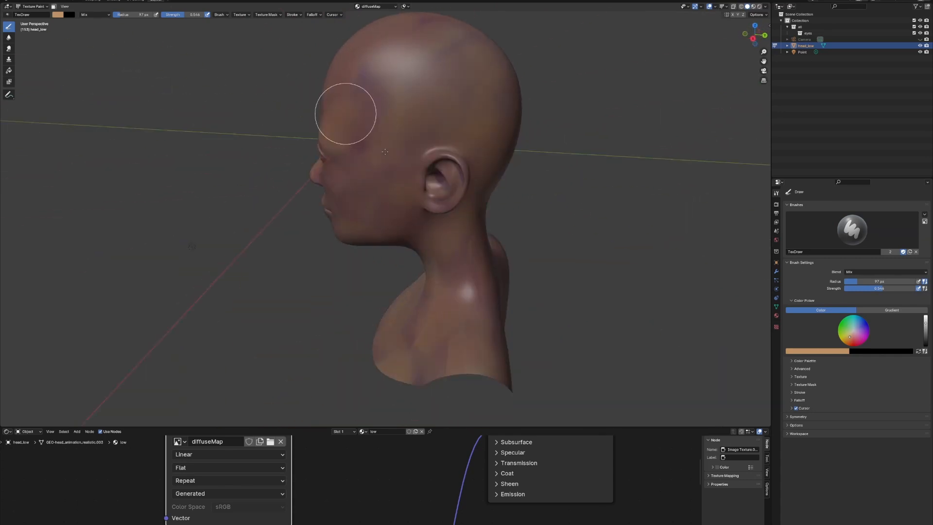
pyautogui.moveTo(385, 152)
pyautogui.mouseDown(button='middle')
pyautogui.moveTo(428, 194)
pyautogui.moveTo(485, 225)
pyautogui.moveTo(477, 231)
pyautogui.mouseUp(button='middle')
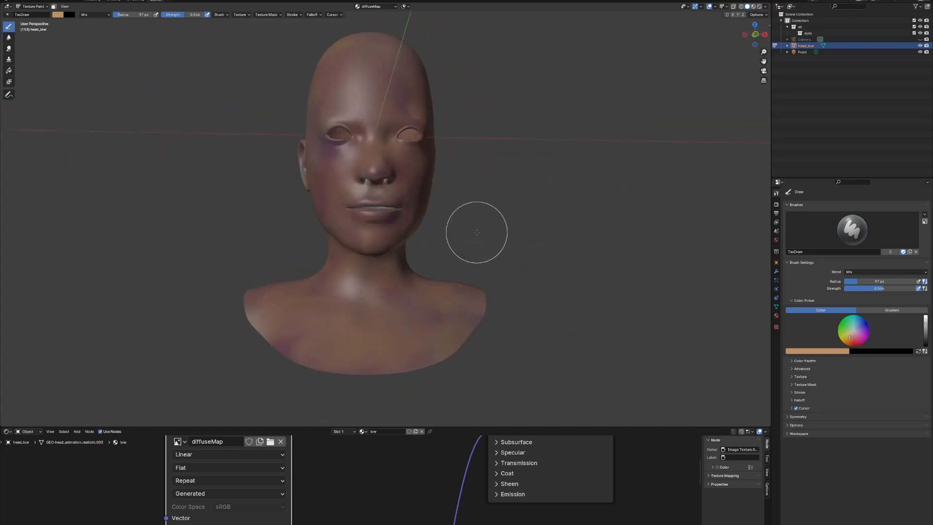
# Step: Touch up the purple patches under the eyes and across the face and chest with the orange-tan
pyautogui.moveTo(364, 152)
pyautogui.mouseDown(button='middle')
pyautogui.moveTo(501, 235)
pyautogui.moveTo(497, 220)
pyautogui.moveTo(455, 193)
pyautogui.mouseUp(button='middle')
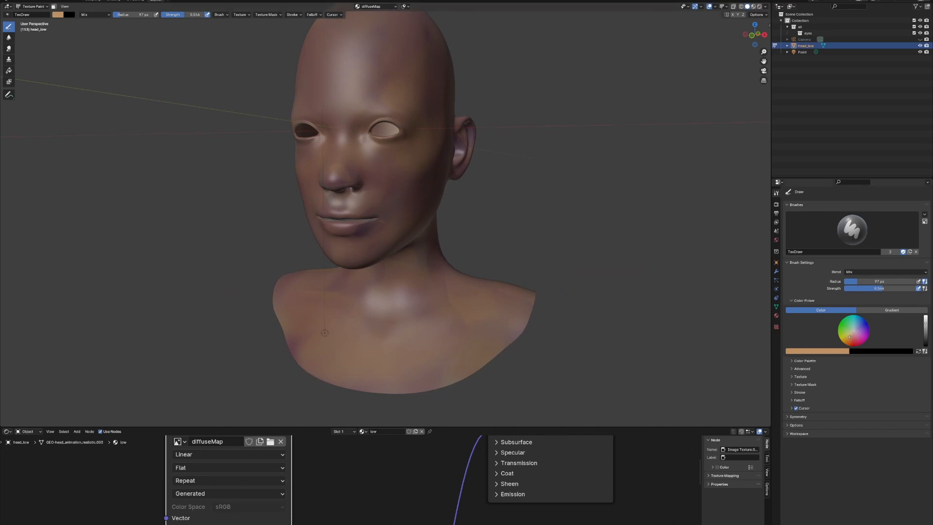
pyautogui.moveTo(474, 246); pyautogui.dragTo(433, 247, button='middle')
pyautogui.keyDown('shift'); pyautogui.moveTo(434, 246); pyautogui.dragTo(443, 272, button='middle'); pyautogui.keyUp('shift')
pyautogui.moveTo(532, 275); pyautogui.dragTo(530, 247, button='middle')
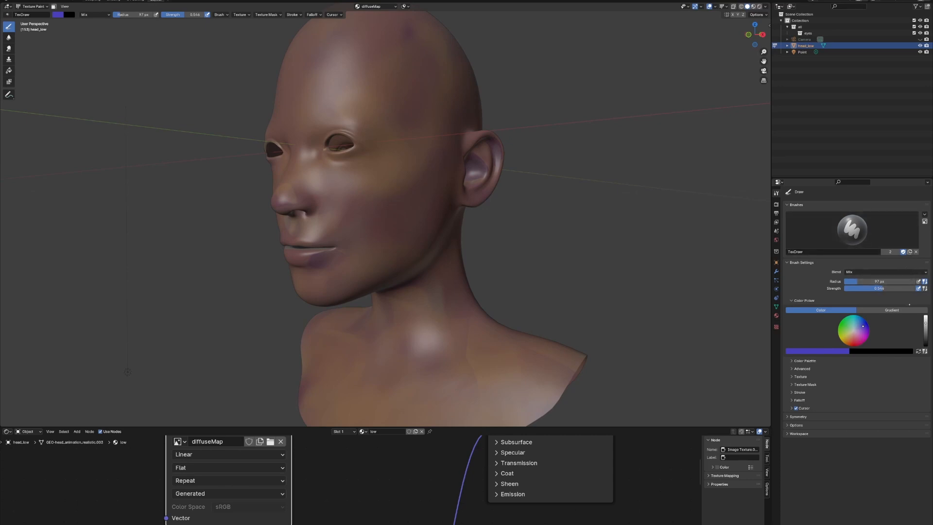
# Step: Turn on X mirror symmetry and paint blue-violet over the nose, cheeks, brows and forehead
pyautogui.click(797, 416)
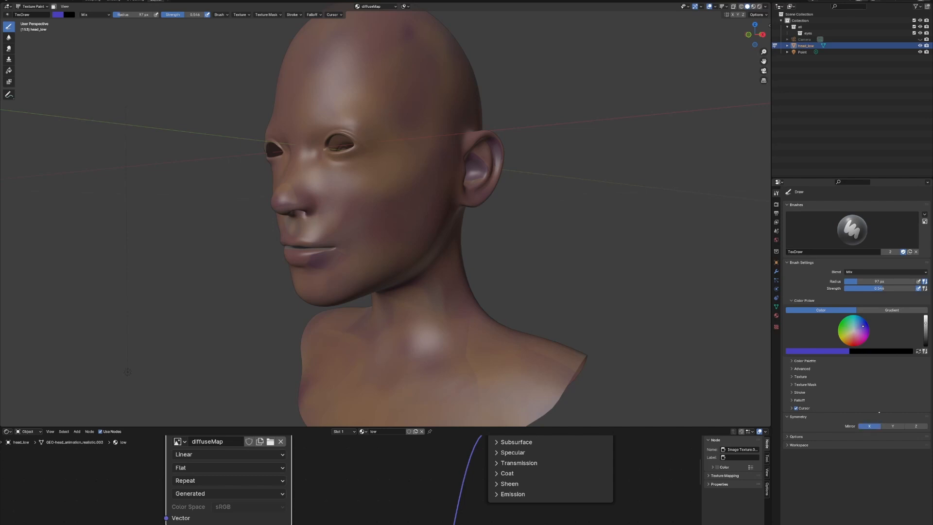
pyautogui.moveTo(429, 292)
pyautogui.mouseDown(button='middle')
pyautogui.moveTo(450, 214)
pyautogui.moveTo(394, 194)
pyautogui.moveTo(298, 201)
pyautogui.mouseUp(button='middle')
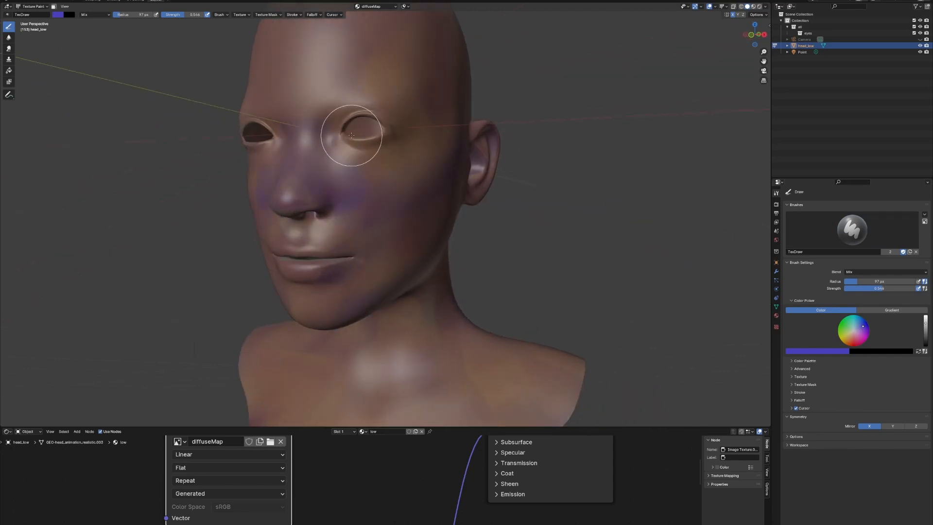
pyautogui.moveTo(335, 141); pyautogui.dragTo(302, 189, button='middle')
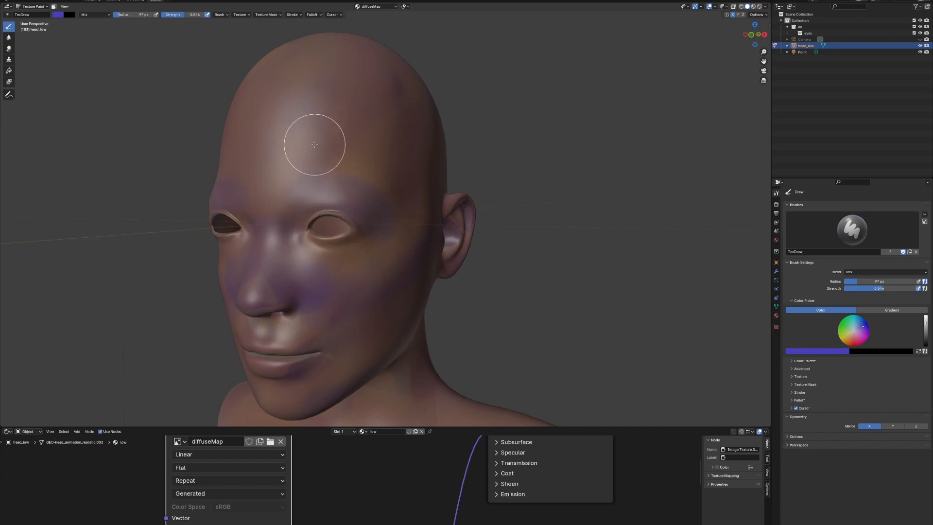
pyautogui.moveTo(315, 144); pyautogui.dragTo(293, 178, button='middle')
pyautogui.moveTo(379, 152)
pyautogui.mouseDown(button='middle')
pyautogui.moveTo(375, 146)
pyautogui.moveTo(377, 162)
pyautogui.moveTo(314, 196)
pyautogui.mouseUp(button='middle')
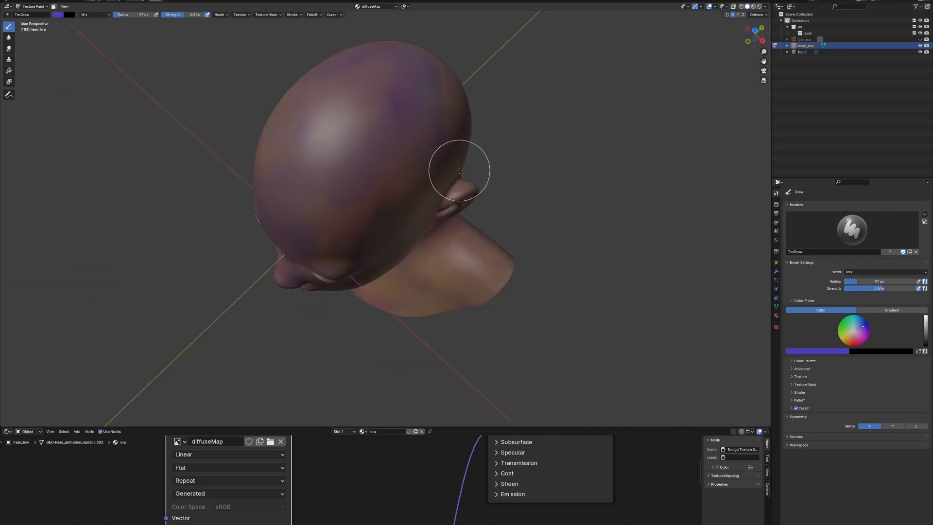
# Step: Paint blue-violet patches over the crown, the back of the head and down the back of the neck
pyautogui.moveTo(458, 171); pyautogui.dragTo(395, 129, button='middle')
pyautogui.moveTo(395, 130)
pyautogui.mouseDown()
pyautogui.moveTo(400, 115)
pyautogui.moveTo(437, 129)
pyautogui.moveTo(477, 275)
pyautogui.mouseUp()
pyautogui.moveTo(476, 275); pyautogui.dragTo(460, 265, button='middle')
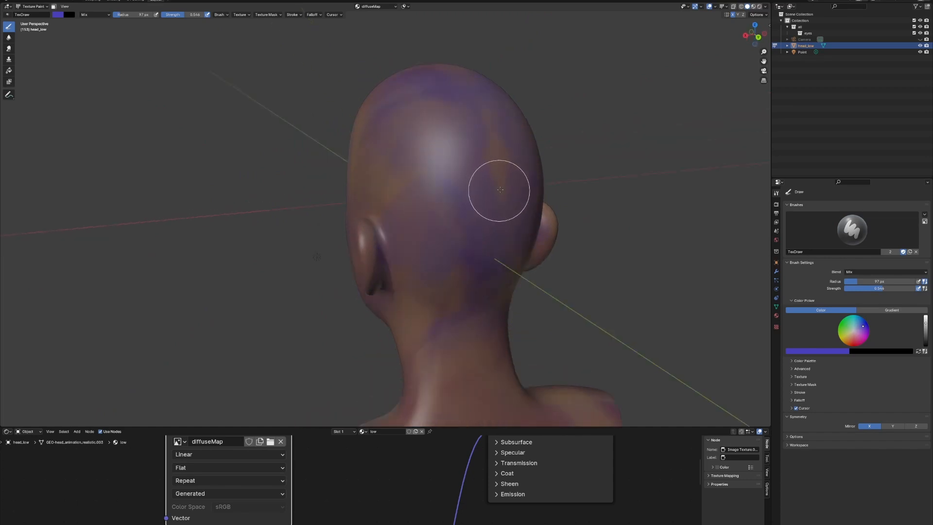
pyautogui.moveTo(479, 177)
pyautogui.mouseDown(button='middle')
pyautogui.moveTo(414, 274)
pyautogui.moveTo(459, 204)
pyautogui.moveTo(448, 119)
pyautogui.mouseUp(button='middle')
pyautogui.moveTo(419, 222); pyautogui.dragTo(479, 295)
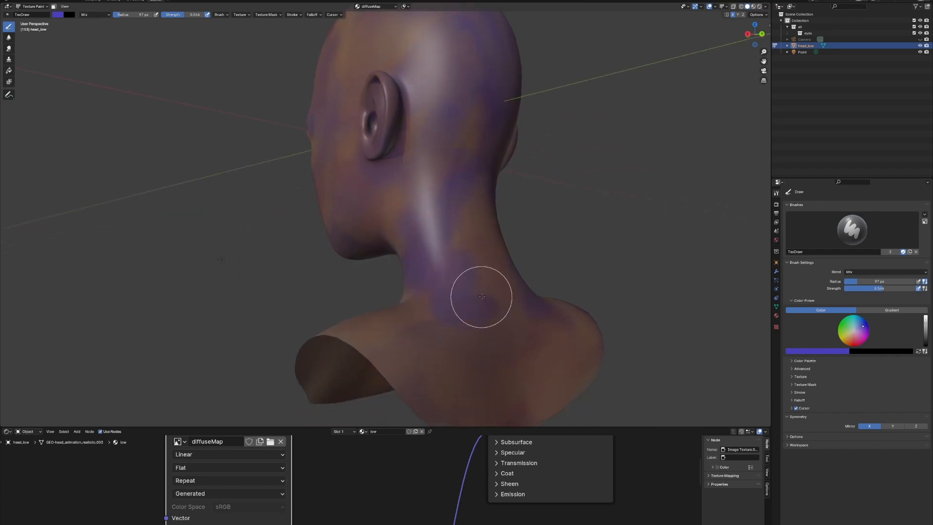
# Step: Extend the blue-violet patches across the base of the neck, the shoulders, the upper chest and the side of the face
pyautogui.moveTo(479, 295); pyautogui.dragTo(423, 270, button='middle')
pyautogui.moveTo(433, 339); pyautogui.dragTo(458, 269, button='middle')
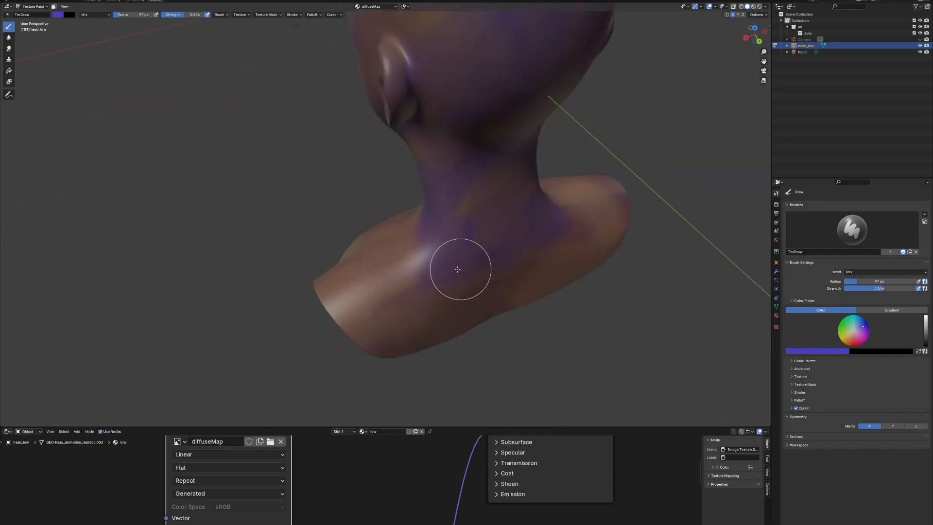
pyautogui.moveTo(516, 306); pyautogui.dragTo(474, 272, button='middle')
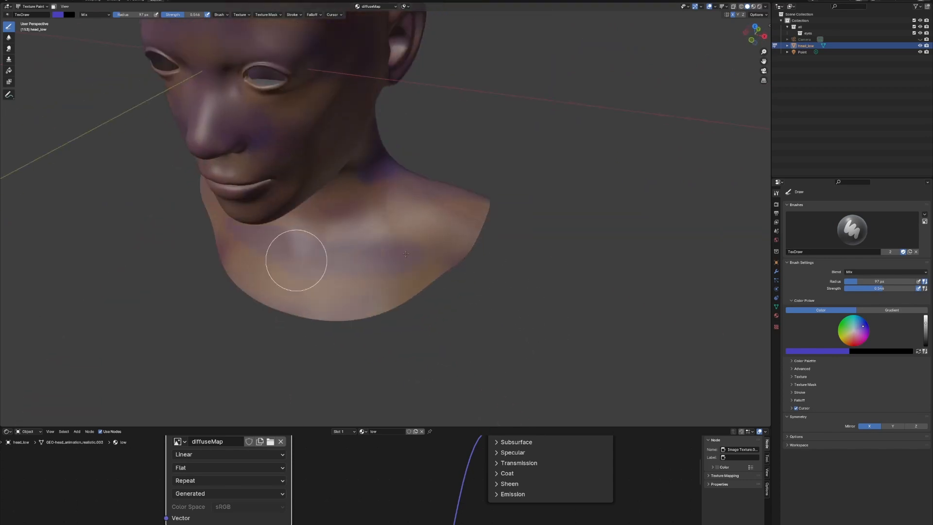
pyautogui.scroll(3, 418, 225)
pyautogui.moveTo(524, 214); pyautogui.dragTo(423, 214, button='middle')
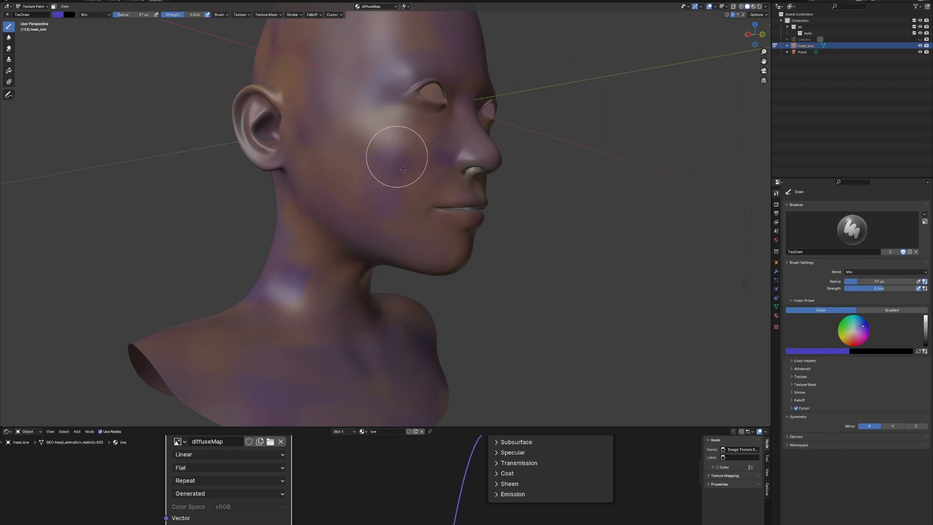
pyautogui.moveTo(398, 156)
pyautogui.mouseDown(button='middle')
pyautogui.moveTo(503, 227)
pyautogui.moveTo(504, 216)
pyautogui.mouseUp(button='middle')
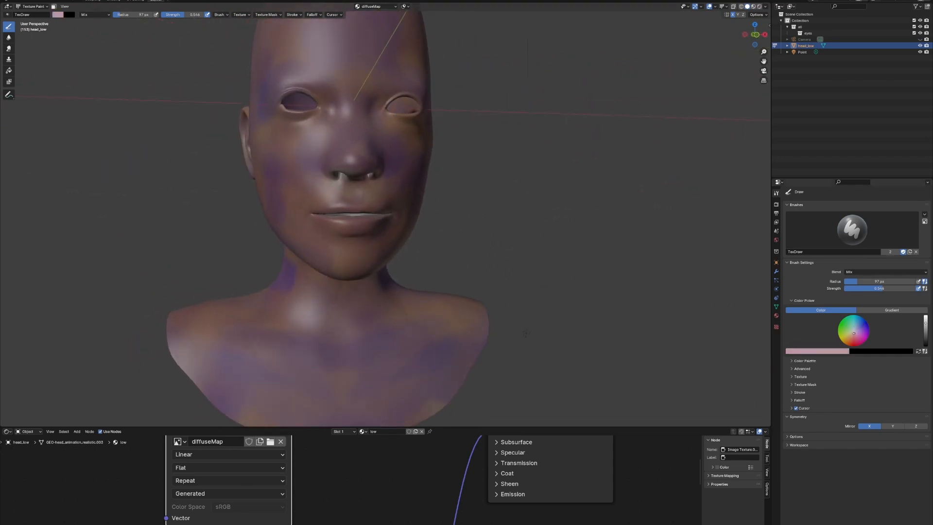
# Step: Brighten the brush colour to a light pink and paint it over the chest and the front of the neck
pyautogui.moveTo(926, 319); pyautogui.dragTo(925, 317)
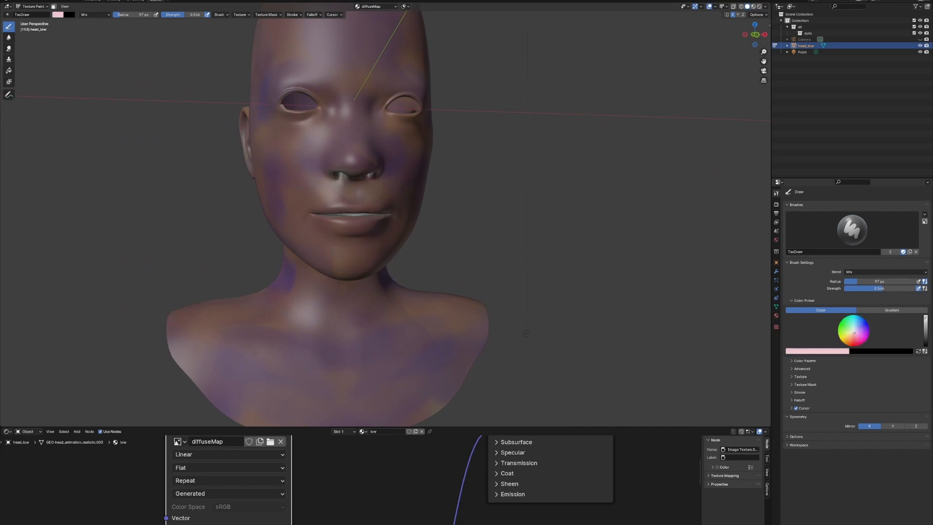
pyautogui.moveTo(527, 334)
pyautogui.mouseDown(button='middle')
pyautogui.moveTo(558, 304)
pyautogui.moveTo(486, 329)
pyautogui.moveTo(444, 381)
pyautogui.moveTo(426, 325)
pyautogui.mouseUp(button='middle')
pyautogui.moveTo(442, 338)
pyautogui.mouseDown()
pyautogui.moveTo(380, 360)
pyautogui.moveTo(469, 301)
pyautogui.moveTo(468, 248)
pyautogui.moveTo(409, 243)
pyautogui.moveTo(396, 195)
pyautogui.moveTo(416, 214)
pyautogui.mouseUp()
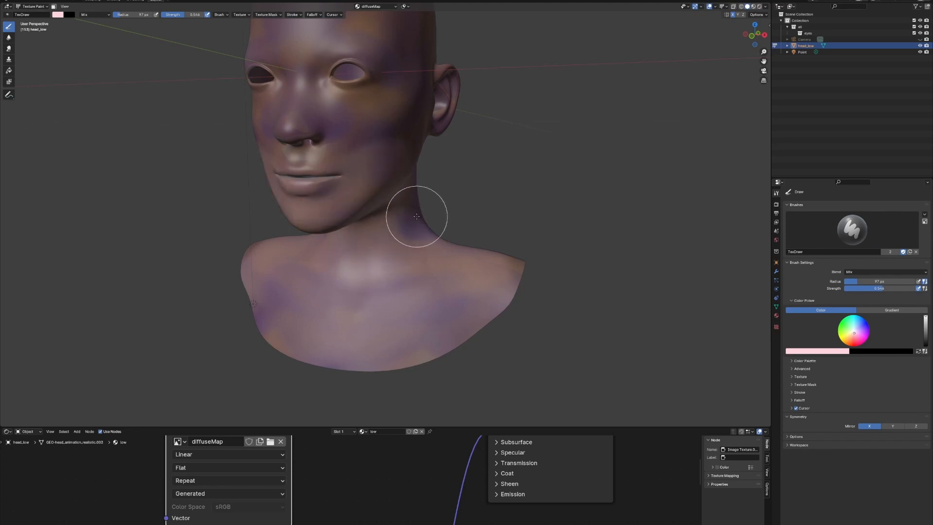
pyautogui.moveTo(426, 220); pyautogui.dragTo(400, 207, button='middle')
pyautogui.moveTo(419, 229)
pyautogui.mouseDown()
pyautogui.moveTo(447, 281)
pyautogui.moveTo(446, 333)
pyautogui.moveTo(354, 308)
pyautogui.moveTo(386, 246)
pyautogui.moveTo(345, 233)
pyautogui.mouseUp()
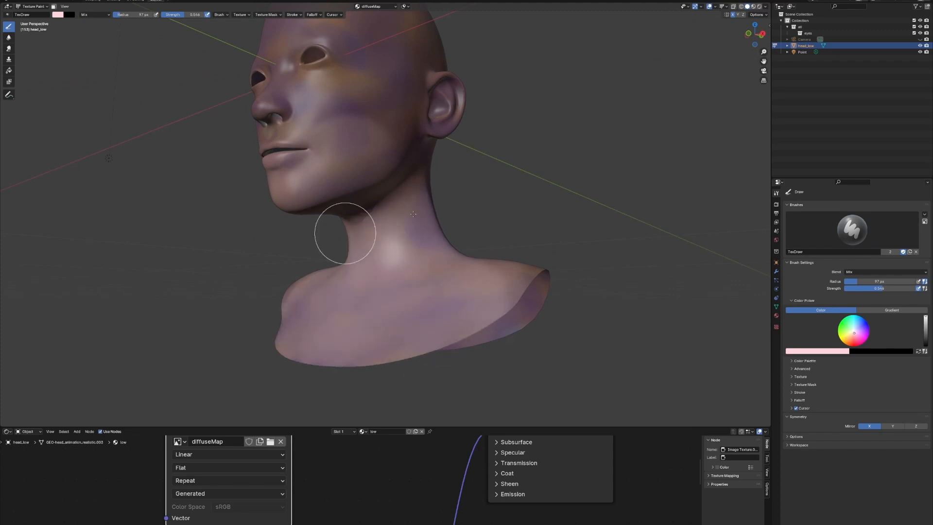
# Step: Blend the light pink over the cheeks, jaw, nose, eye area and forehead
pyautogui.moveTo(345, 233); pyautogui.dragTo(299, 117)
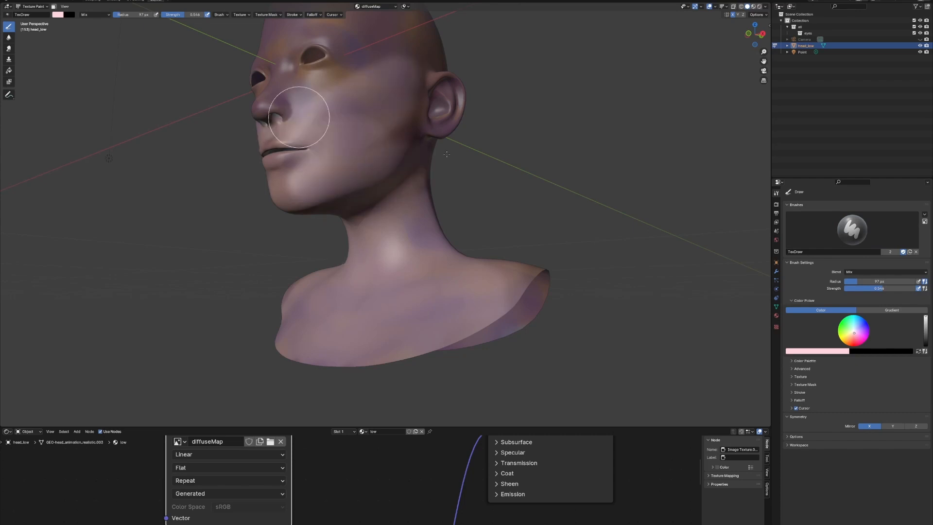
pyautogui.keyDown('shift'); pyautogui.moveTo(428, 154); pyautogui.dragTo(440, 223, button='middle'); pyautogui.keyUp('shift')
pyautogui.moveTo(348, 233); pyautogui.dragTo(358, 208)
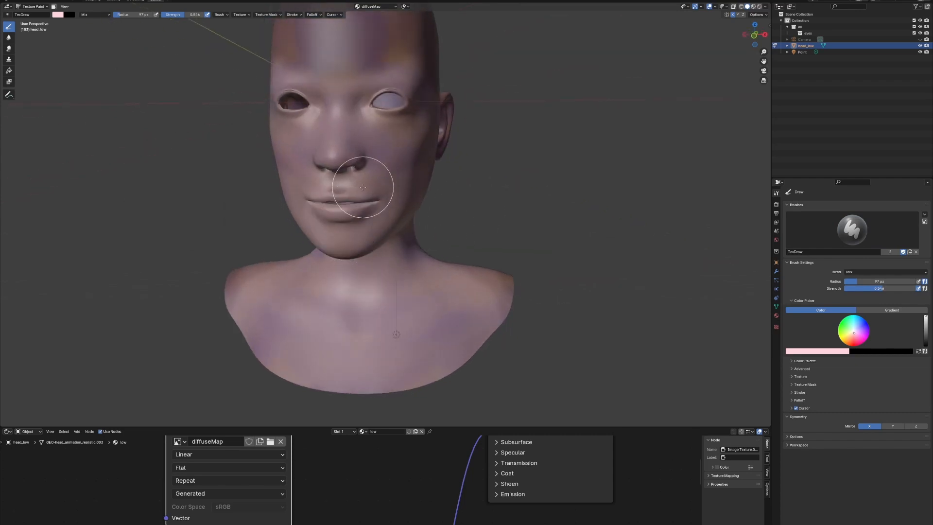
pyautogui.keyDown('shift'); pyautogui.moveTo(378, 119); pyautogui.dragTo(349, 227, button='middle'); pyautogui.keyUp('shift')
pyautogui.moveTo(327, 178)
pyautogui.mouseDown()
pyautogui.moveTo(314, 183)
pyautogui.moveTo(327, 178)
pyautogui.mouseUp()
pyautogui.moveTo(331, 127)
pyautogui.mouseDown()
pyautogui.moveTo(351, 124)
pyautogui.moveTo(380, 161)
pyautogui.mouseUp()
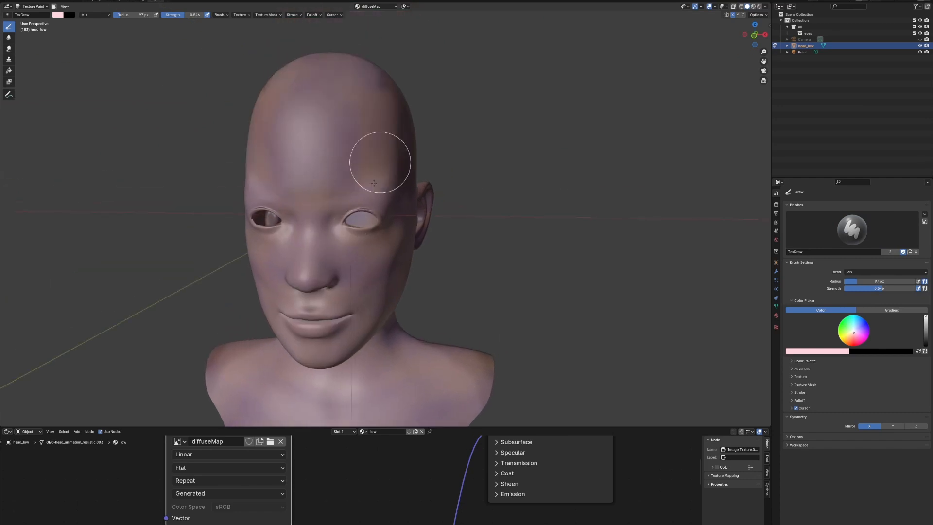
# Step: Brush the light pink over the side and back of the head to soften the violet patches
pyautogui.moveTo(373, 183); pyautogui.dragTo(403, 167, button='middle')
pyautogui.moveTo(404, 166)
pyautogui.mouseDown()
pyautogui.moveTo(371, 69)
pyautogui.moveTo(381, 148)
pyautogui.moveTo(427, 165)
pyautogui.moveTo(383, 133)
pyautogui.moveTo(344, 202)
pyautogui.moveTo(487, 229)
pyautogui.mouseUp()
pyautogui.moveTo(493, 235)
pyautogui.mouseDown(button='middle')
pyautogui.moveTo(426, 238)
pyautogui.moveTo(430, 202)
pyautogui.mouseUp(button='middle')
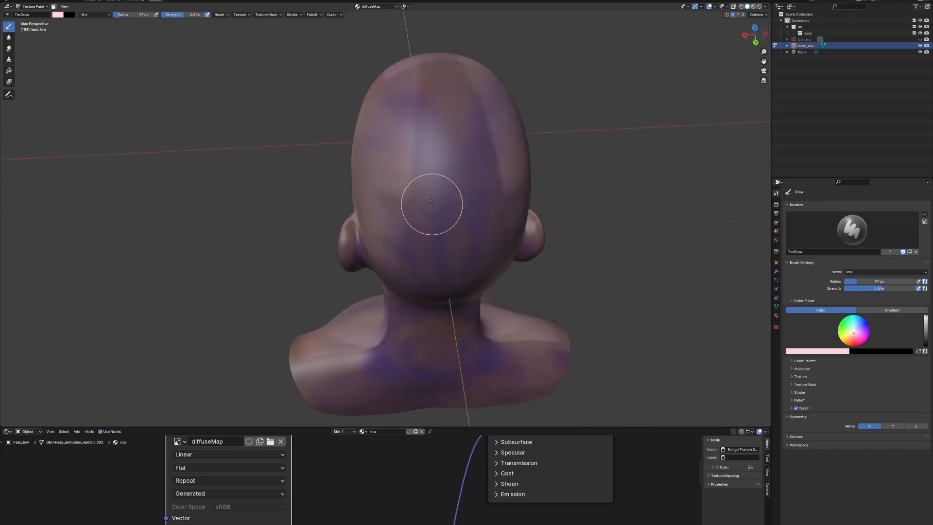
pyautogui.moveTo(431, 202)
pyautogui.mouseDown()
pyautogui.moveTo(431, 89)
pyautogui.moveTo(443, 204)
pyautogui.moveTo(431, 203)
pyautogui.mouseUp()
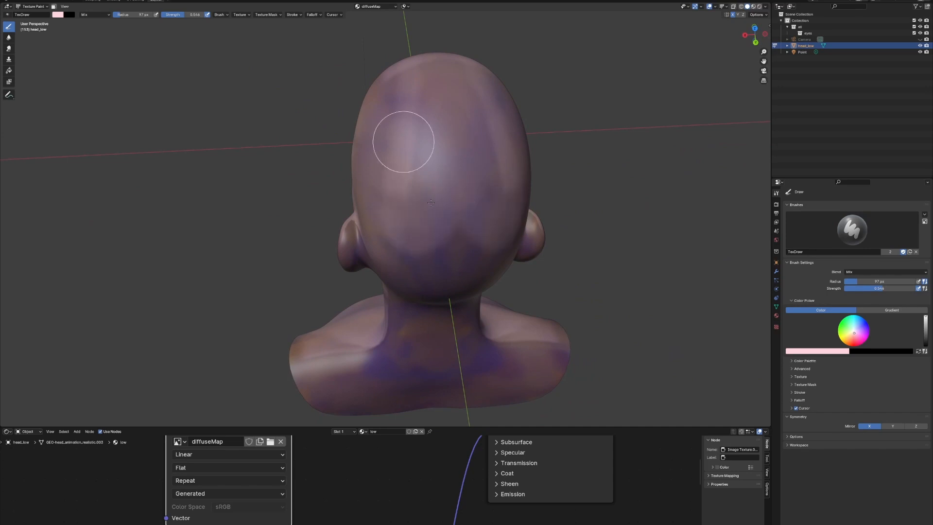
pyautogui.moveTo(374, 180); pyautogui.dragTo(459, 277)
# Step: Cover the crown, the area around the ear, the nape and the upper back with the light pink
pyautogui.moveTo(458, 277); pyautogui.dragTo(457, 138, button='middle')
pyautogui.moveTo(460, 77)
pyautogui.mouseDown()
pyautogui.moveTo(452, 173)
pyautogui.moveTo(466, 198)
pyautogui.moveTo(382, 227)
pyautogui.mouseUp()
pyautogui.moveTo(364, 185); pyautogui.dragTo(363, 186)
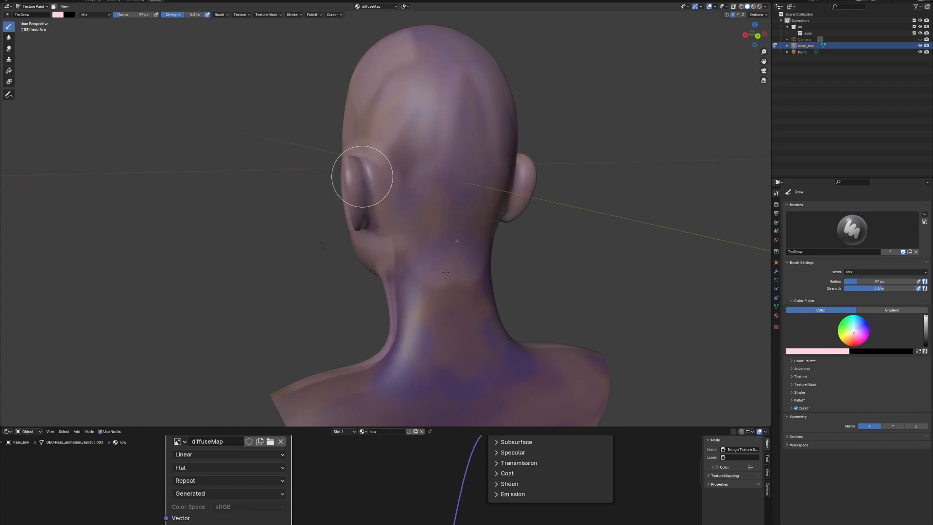
pyautogui.moveTo(417, 347)
pyautogui.keyDown('shift'); pyautogui.mouseDown(button='middle')
pyautogui.moveTo(423, 245)
pyautogui.moveTo(441, 258)
pyautogui.mouseUp(button='middle'); pyautogui.keyUp('shift')
pyautogui.moveTo(425, 250)
pyautogui.mouseDown()
pyautogui.moveTo(413, 209)
pyautogui.moveTo(437, 173)
pyautogui.moveTo(466, 221)
pyautogui.moveTo(357, 298)
pyautogui.moveTo(380, 358)
pyautogui.moveTo(512, 327)
pyautogui.moveTo(474, 282)
pyautogui.moveTo(384, 375)
pyautogui.moveTo(442, 214)
pyautogui.moveTo(410, 209)
pyautogui.moveTo(472, 259)
pyautogui.mouseUp()
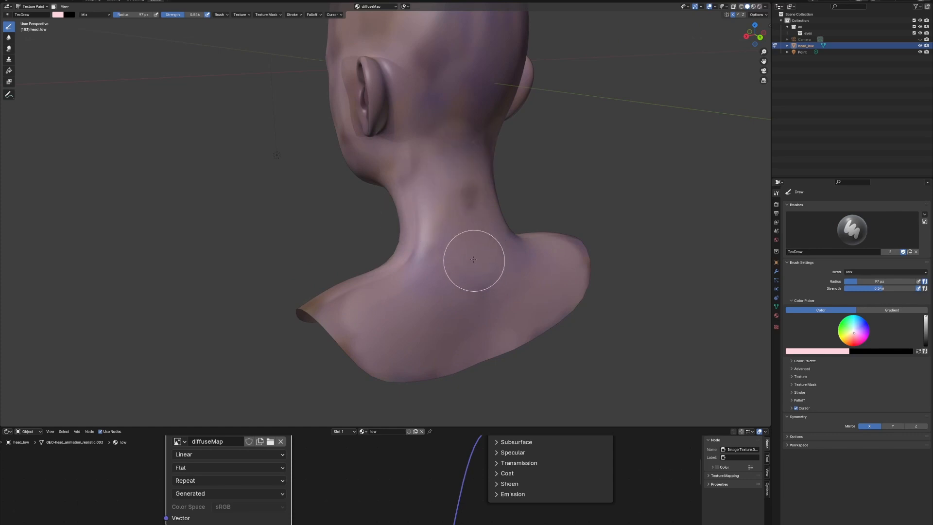
# Step: Even out the light pink on the shoulders, the side of the neck, the ear and the side of the head
pyautogui.moveTo(472, 259); pyautogui.dragTo(462, 281, button='middle')
pyautogui.moveTo(462, 281)
pyautogui.mouseDown()
pyautogui.moveTo(451, 312)
pyautogui.moveTo(387, 246)
pyautogui.mouseUp()
pyautogui.moveTo(387, 246); pyautogui.dragTo(330, 237, button='middle')
pyautogui.moveTo(330, 237)
pyautogui.mouseDown()
pyautogui.moveTo(244, 156)
pyautogui.moveTo(344, 204)
pyautogui.moveTo(326, 264)
pyautogui.moveTo(387, 244)
pyautogui.mouseUp()
pyautogui.moveTo(387, 244); pyautogui.dragTo(308, 292, button='middle')
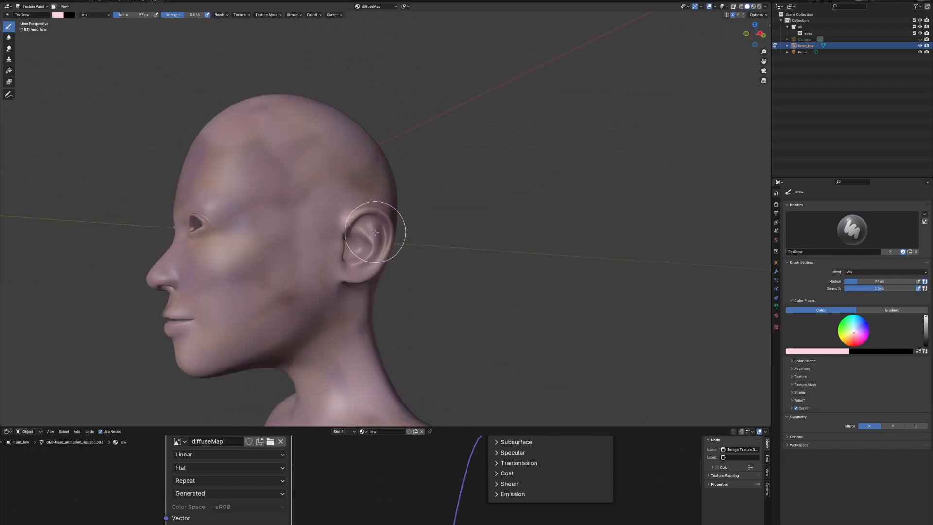
# Step: Touch up the remaining orange and violet patches on the forehead, temples, eye area and cheeks with the light pink
pyautogui.moveTo(395, 229); pyautogui.dragTo(464, 279, button='middle')
pyautogui.moveTo(339, 86)
pyautogui.mouseDown()
pyautogui.moveTo(351, 137)
pyautogui.moveTo(376, 133)
pyautogui.moveTo(370, 215)
pyautogui.mouseUp()
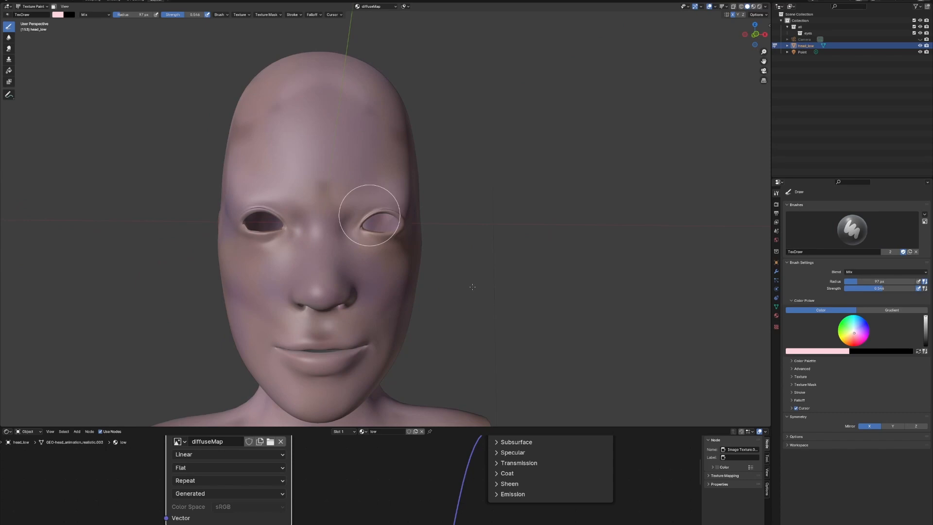
pyautogui.moveTo(472, 287)
pyautogui.mouseDown(button='middle')
pyautogui.moveTo(450, 297)
pyautogui.moveTo(371, 204)
pyautogui.mouseUp(button='middle')
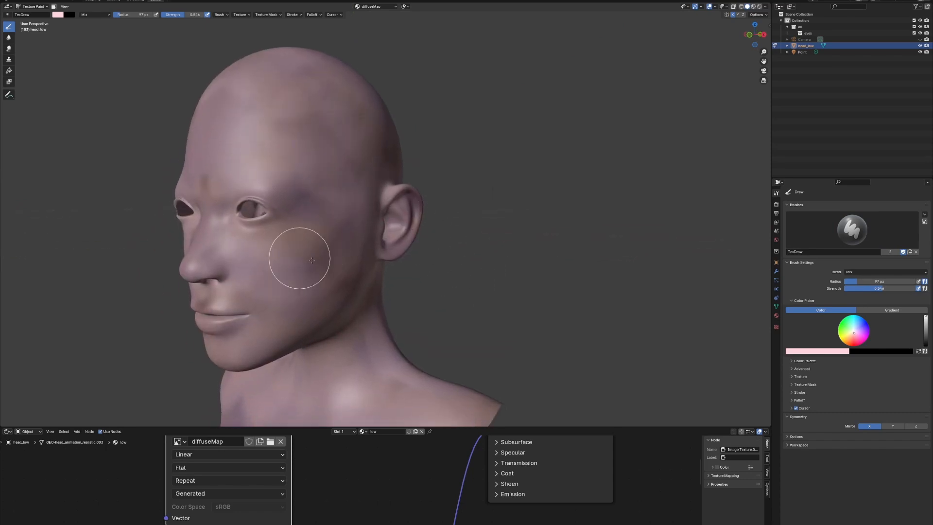
pyautogui.moveTo(459, 296); pyautogui.dragTo(396, 241, button='middle')
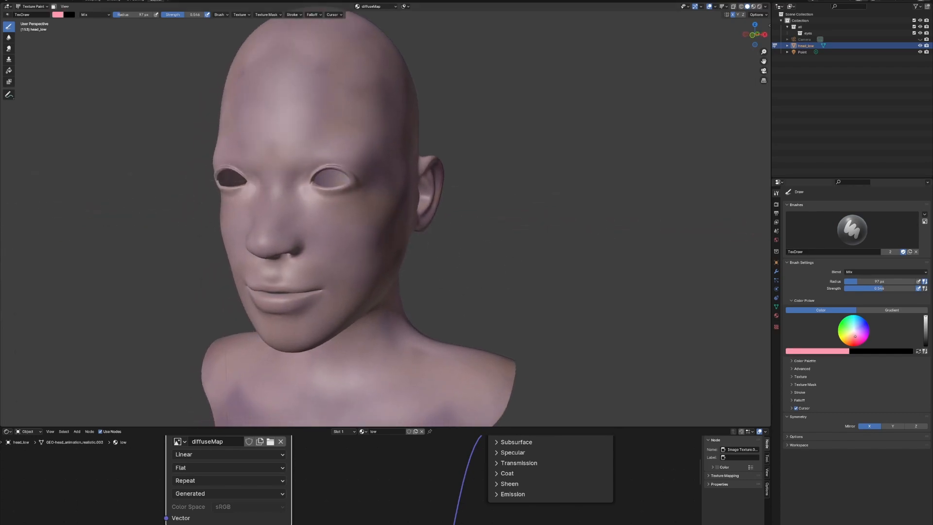
# Step: Darken the brush colour to a deep red, reduce the radius to 34 px and paint the lower lip
pyautogui.moveTo(926, 322); pyautogui.dragTo(925, 331)
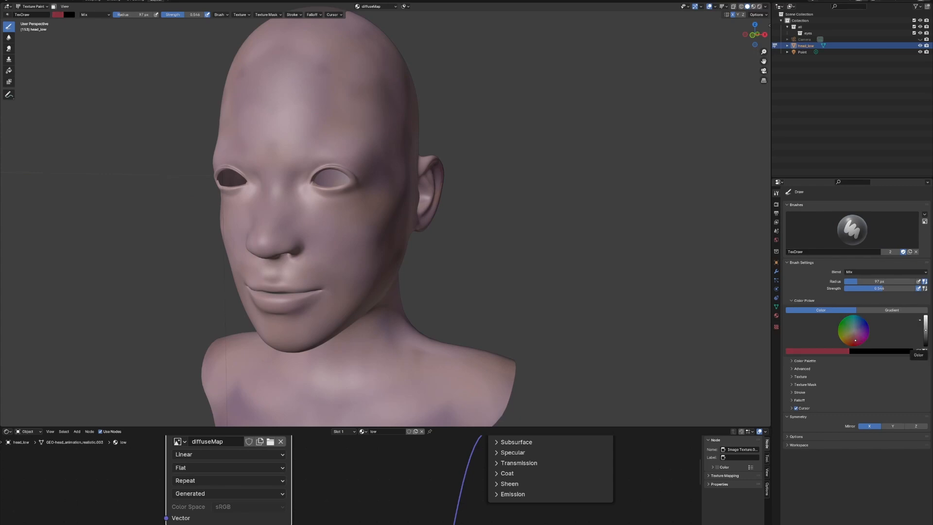
pyautogui.press('f')
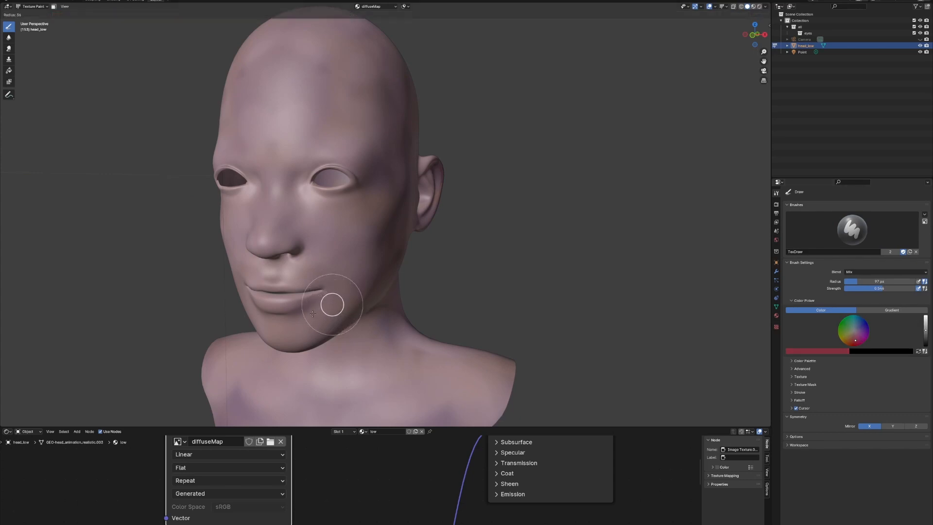
pyautogui.click(313, 313)
pyautogui.scroll(6, 310, 291)
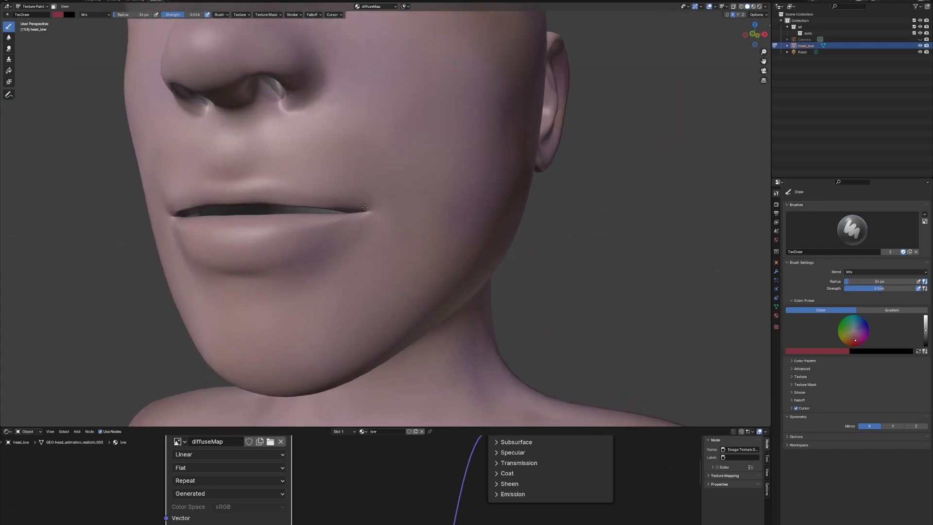
pyautogui.moveTo(364, 207); pyautogui.dragTo(471, 174, button='middle')
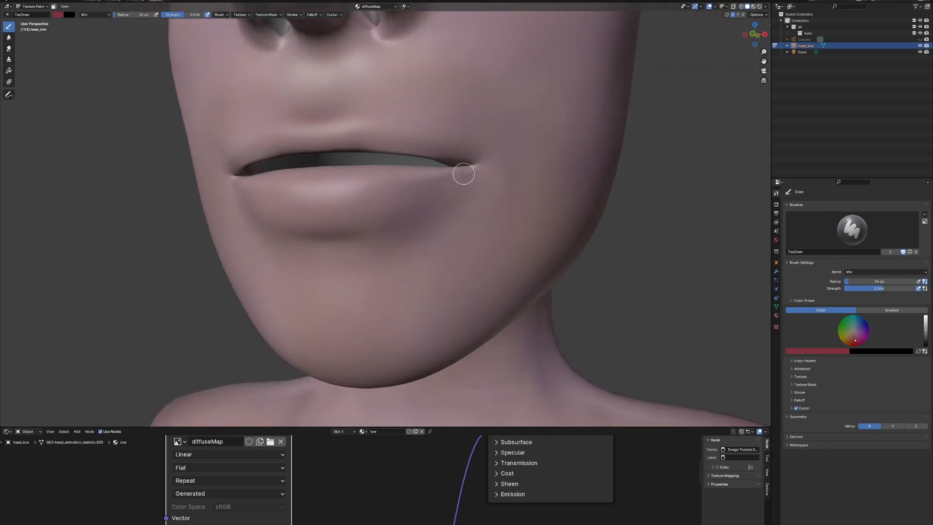
pyautogui.moveTo(463, 174); pyautogui.dragTo(311, 226)
pyautogui.moveTo(460, 171)
pyautogui.mouseDown()
pyautogui.moveTo(366, 166)
pyautogui.moveTo(416, 175)
pyautogui.moveTo(321, 215)
pyautogui.mouseUp()
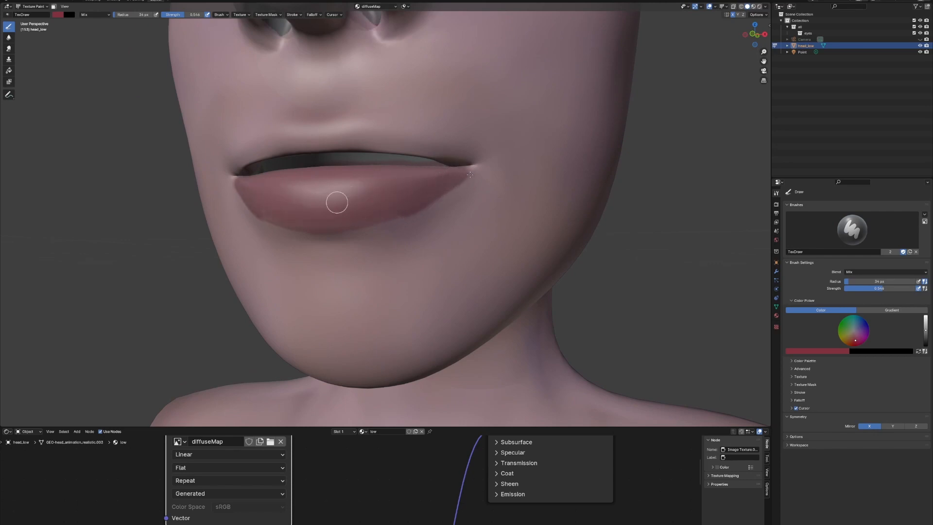
pyautogui.moveTo(372, 172)
pyautogui.mouseDown(button='middle')
pyautogui.moveTo(429, 152)
pyautogui.moveTo(470, 151)
pyautogui.mouseUp(button='middle')
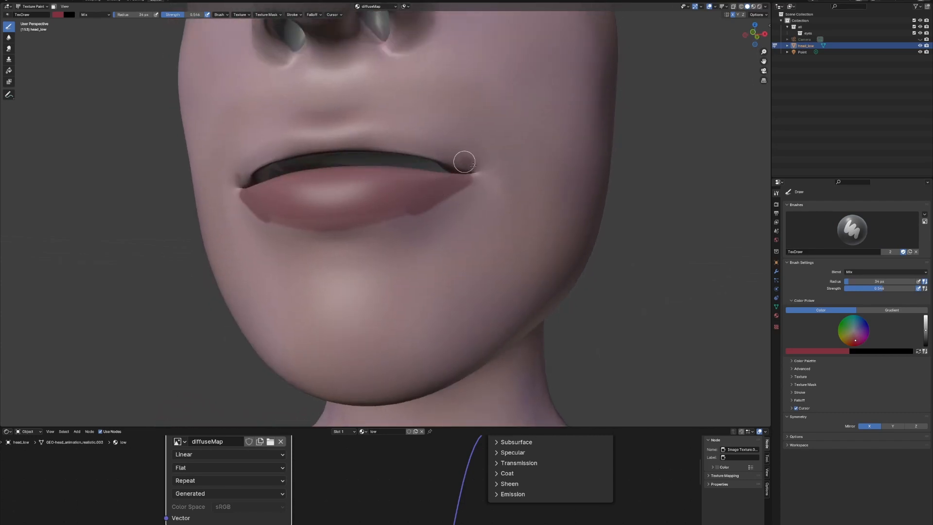
pyautogui.moveTo(464, 161)
pyautogui.mouseDown()
pyautogui.moveTo(390, 129)
pyautogui.moveTo(327, 122)
pyautogui.moveTo(411, 145)
pyautogui.moveTo(353, 135)
pyautogui.mouseUp()
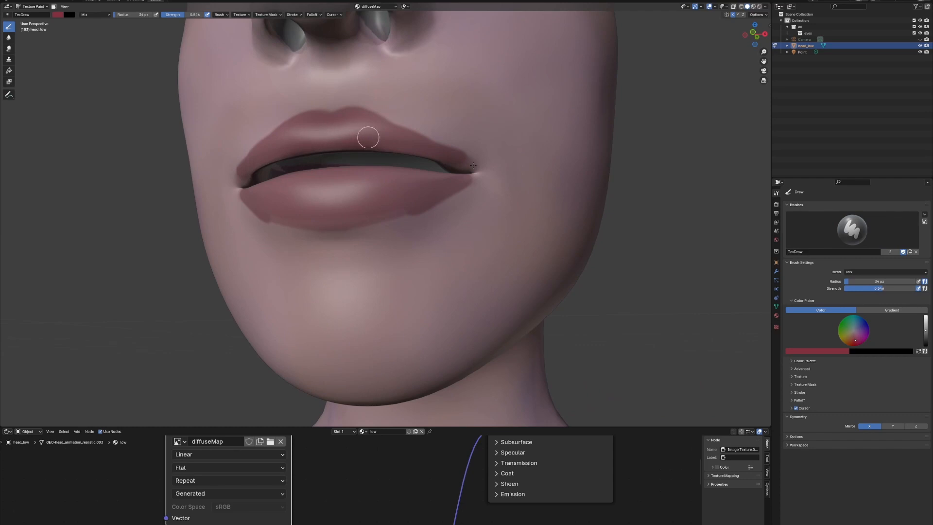
pyautogui.moveTo(431, 142); pyautogui.dragTo(434, 164, button='middle')
pyautogui.moveTo(415, 214); pyautogui.dragTo(316, 187)
pyautogui.moveTo(317, 188)
pyautogui.mouseDown(button='middle')
pyautogui.moveTo(410, 232)
pyautogui.moveTo(449, 238)
pyautogui.mouseUp(button='middle')
pyautogui.hotkey('ctrl', 'z')
pyautogui.hotkey('ctrl', 'z')
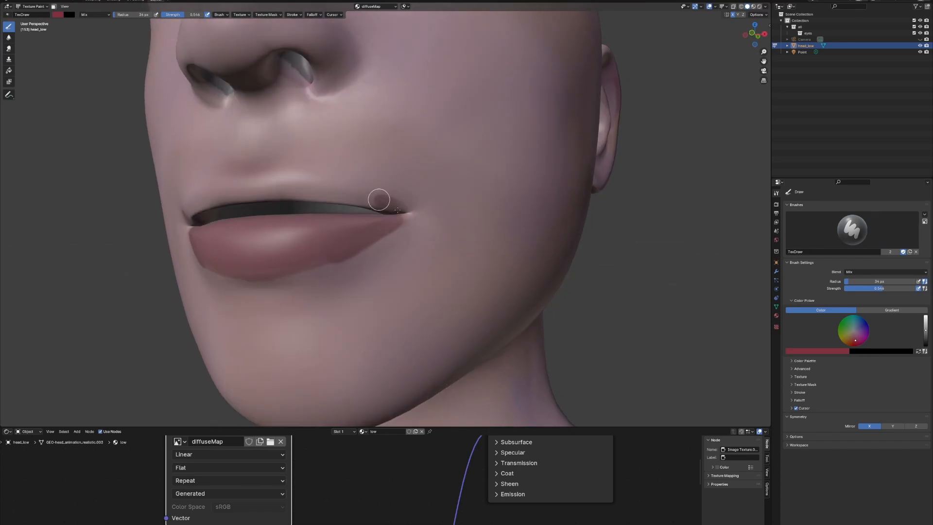
# Step: Paint the upper lip with the deep red from the mouth corner to the middle
pyautogui.moveTo(378, 200)
pyautogui.mouseDown()
pyautogui.moveTo(289, 168)
pyautogui.moveTo(239, 180)
pyautogui.moveTo(317, 192)
pyautogui.mouseUp()
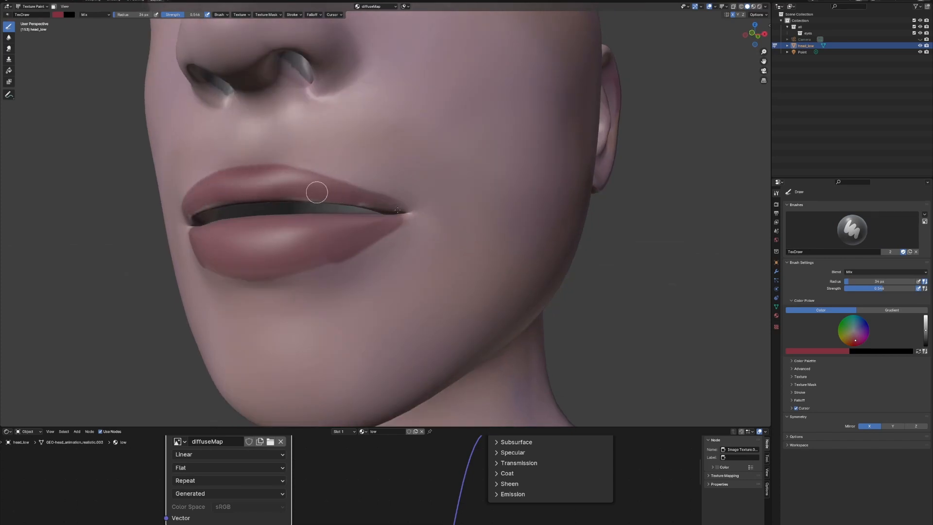
pyautogui.moveTo(304, 174); pyautogui.dragTo(350, 177, button='middle')
pyautogui.scroll(-4, 379, 195)
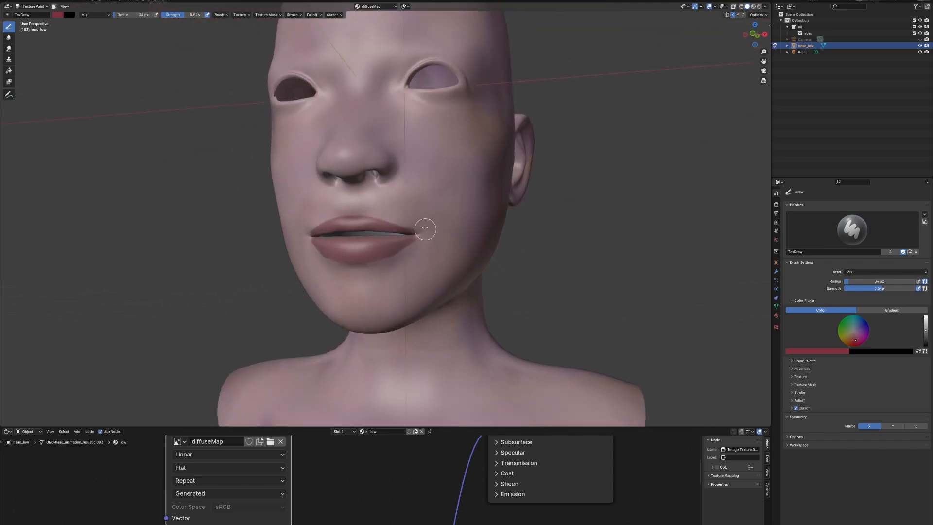
# Step: Paint the rims of the eye opening deep red, along the lower lid and up to the outer corner
pyautogui.keyDown('shift'); pyautogui.moveTo(424, 229); pyautogui.dragTo(406, 336, button='middle'); pyautogui.keyUp('shift')
pyautogui.scroll(3, 409, 237)
pyautogui.scroll(4, 410, 237)
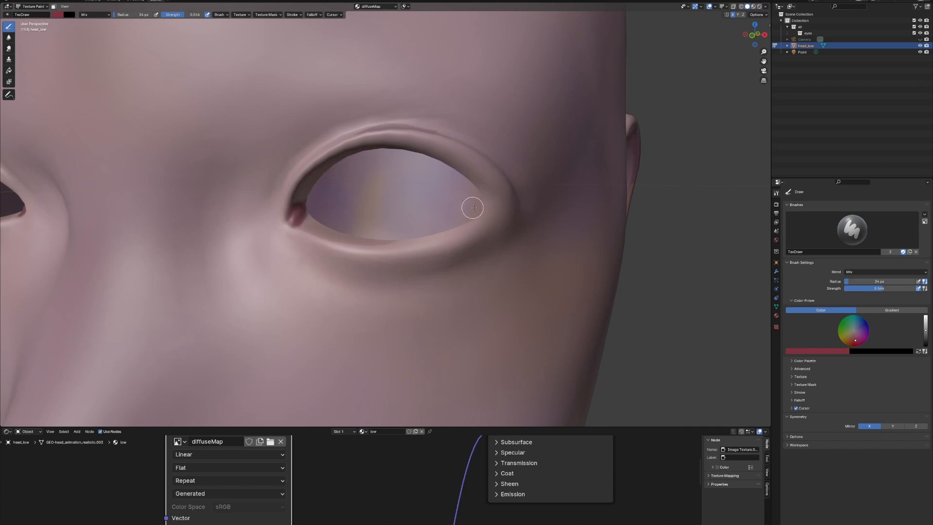
pyautogui.moveTo(471, 217)
pyautogui.mouseDown()
pyautogui.moveTo(338, 231)
pyautogui.moveTo(345, 240)
pyautogui.moveTo(496, 203)
pyautogui.mouseUp()
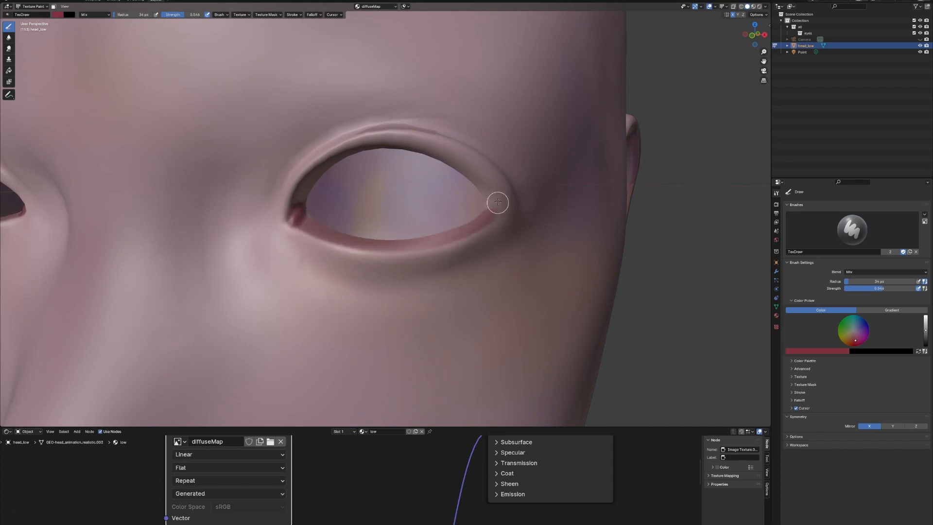
pyautogui.moveTo(495, 203); pyautogui.dragTo(500, 160, button='middle')
pyautogui.moveTo(493, 142)
pyautogui.mouseDown()
pyautogui.moveTo(486, 125)
pyautogui.moveTo(414, 83)
pyautogui.moveTo(310, 131)
pyautogui.moveTo(356, 87)
pyautogui.moveTo(452, 89)
pyautogui.moveTo(502, 139)
pyautogui.mouseUp()
pyautogui.scroll(-5, 502, 138)
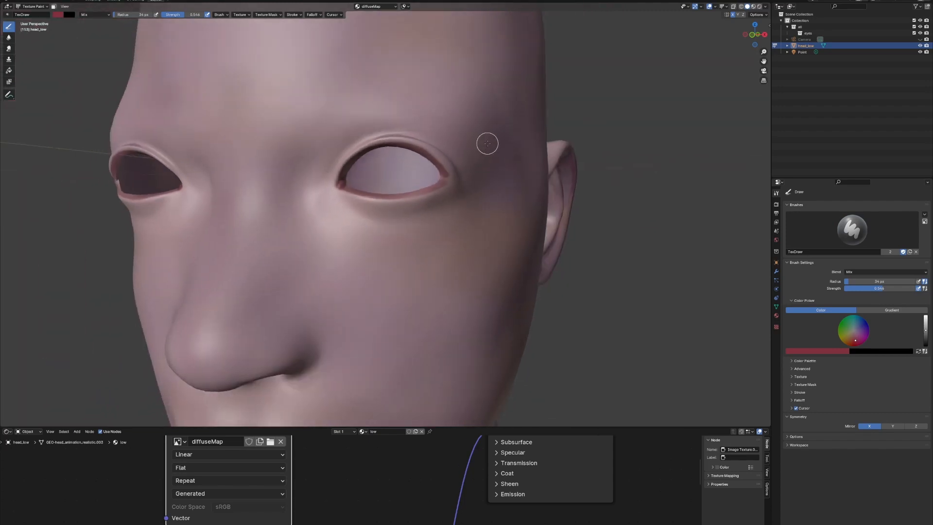
# Step: Set the brush radius to 124 px and the strength to 0.273, and tint the nose area with the deep red
pyautogui.press('f')
pyautogui.click(340, 230)
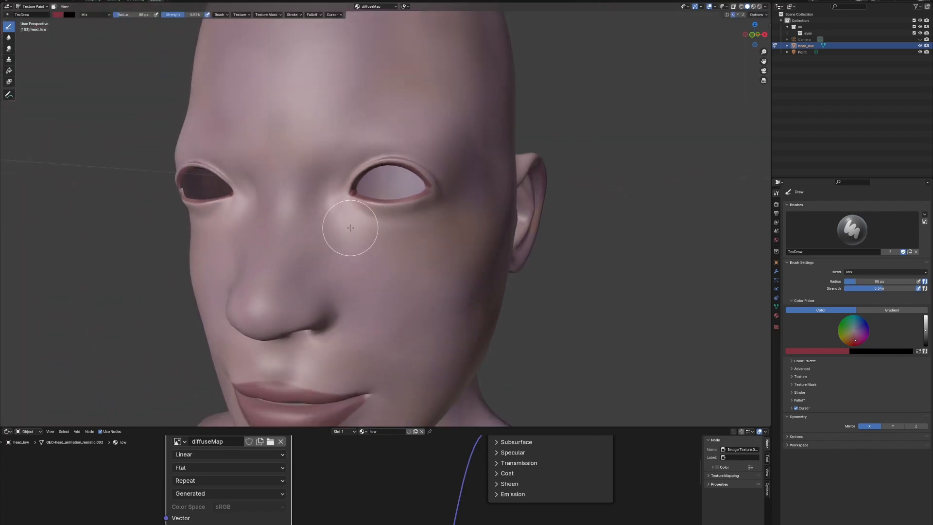
pyautogui.press('f')
pyautogui.click(368, 209)
pyautogui.moveTo(882, 288); pyautogui.dragTo(873, 288)
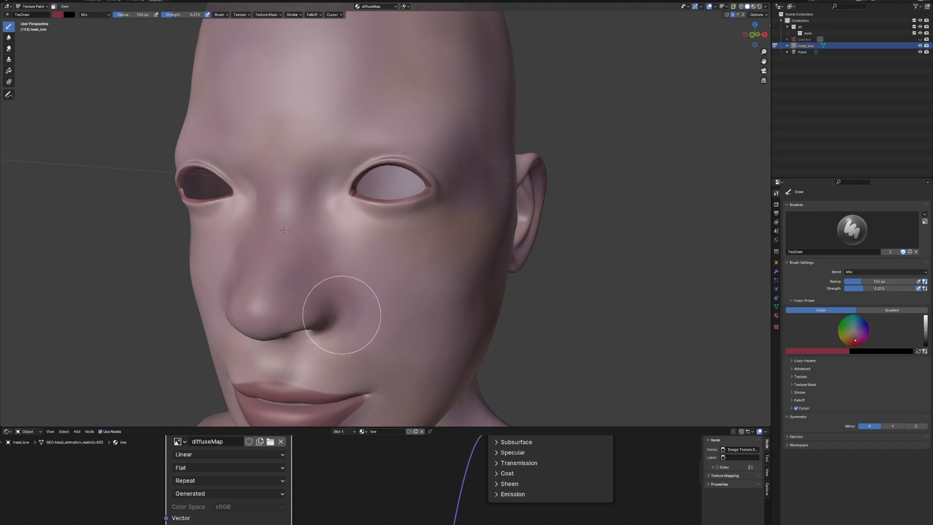
# Step: Tint the cheek, the jaw and the area around the ear with faint deep red strokes
pyautogui.moveTo(342, 245); pyautogui.dragTo(316, 258, button='middle')
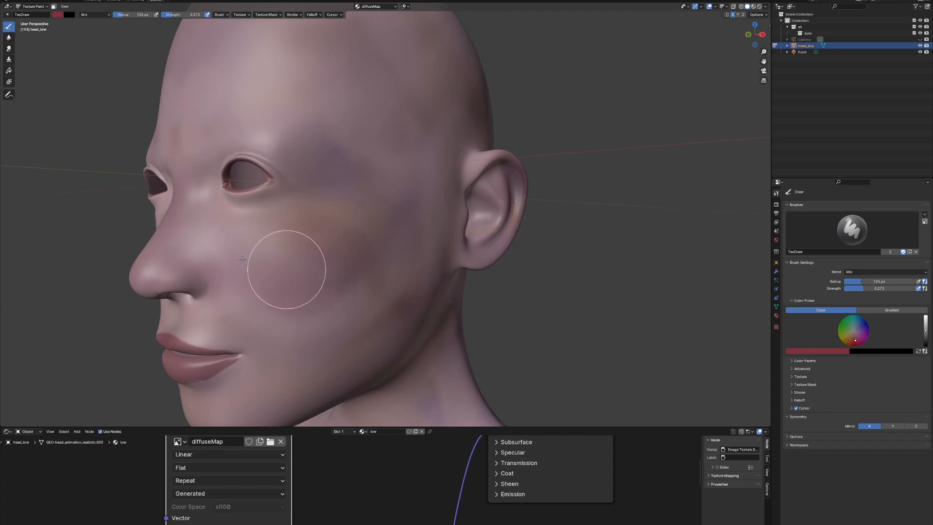
pyautogui.moveTo(242, 260); pyautogui.dragTo(303, 181, button='middle')
pyautogui.moveTo(333, 135)
pyautogui.mouseDown(button='middle')
pyautogui.moveTo(388, 236)
pyautogui.moveTo(417, 247)
pyautogui.mouseUp(button='middle')
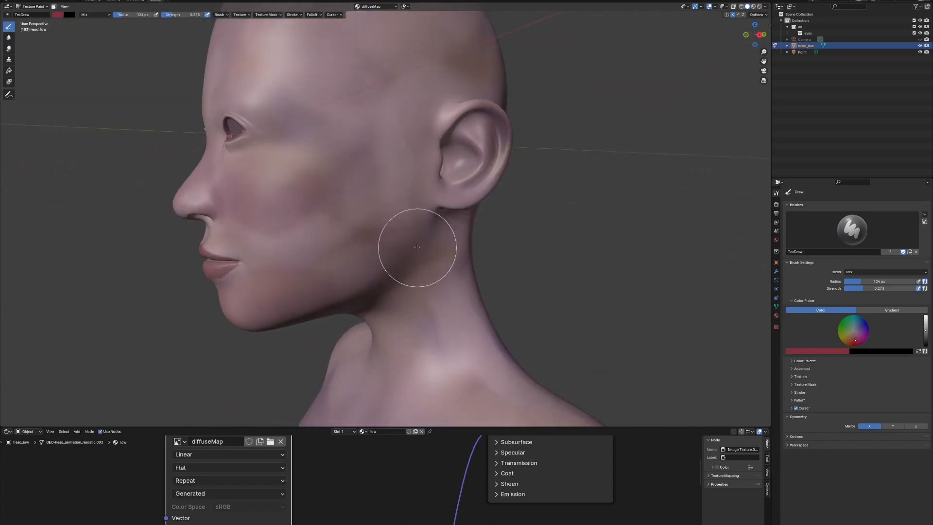
pyautogui.moveTo(348, 175); pyautogui.dragTo(316, 188)
pyautogui.moveTo(437, 191); pyautogui.dragTo(408, 191, button='middle')
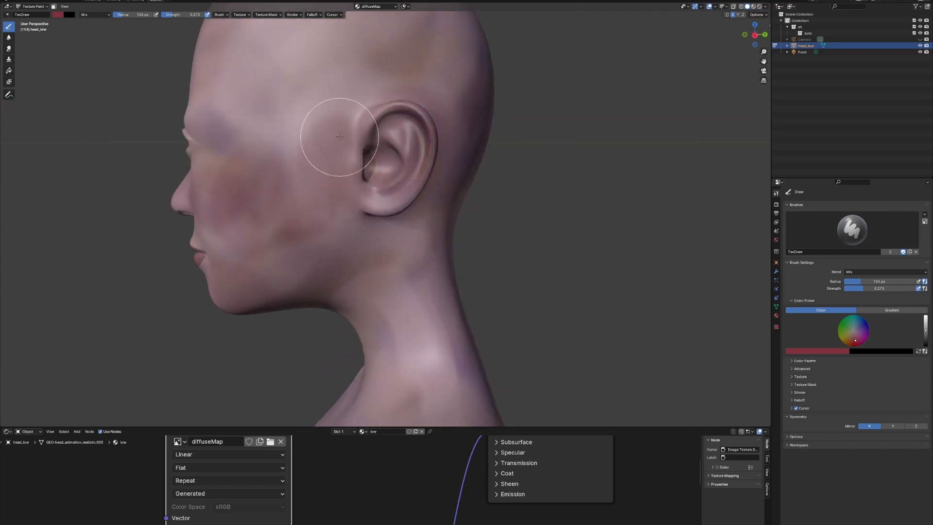
pyautogui.moveTo(339, 137); pyautogui.dragTo(354, 150, button='middle')
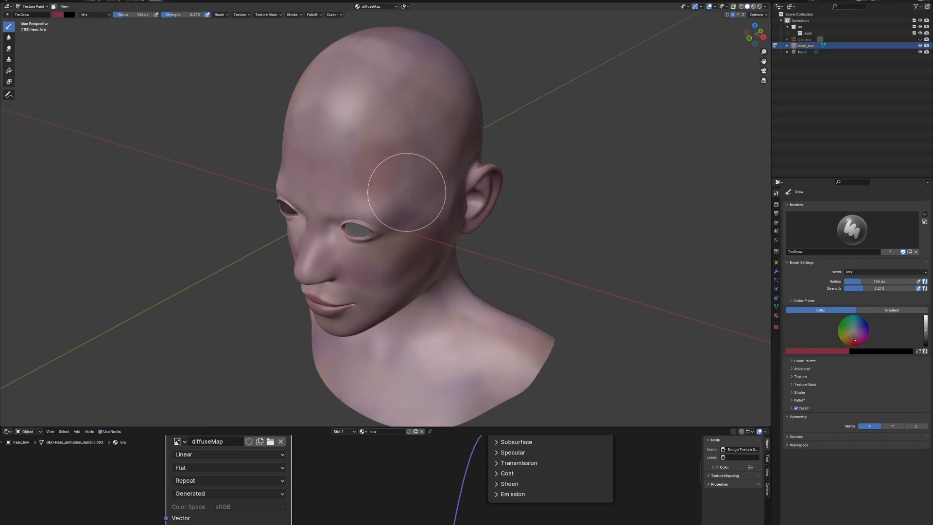
# Step: Add faint deep red tints over the back and the top of the head
pyautogui.moveTo(395, 183)
pyautogui.mouseDown(button='middle')
pyautogui.moveTo(395, 225)
pyautogui.moveTo(385, 229)
pyautogui.moveTo(427, 227)
pyautogui.moveTo(433, 249)
pyautogui.mouseUp(button='middle')
pyautogui.moveTo(515, 309)
pyautogui.mouseDown(button='middle')
pyautogui.moveTo(517, 257)
pyautogui.moveTo(413, 208)
pyautogui.moveTo(330, 294)
pyautogui.moveTo(358, 386)
pyautogui.moveTo(399, 239)
pyautogui.moveTo(354, 223)
pyautogui.moveTo(337, 304)
pyautogui.mouseUp(button='middle')
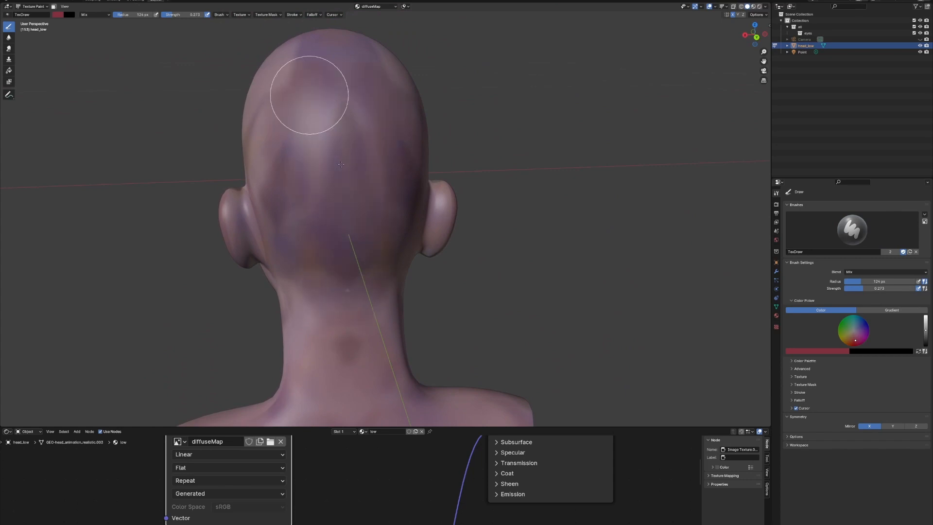
pyautogui.moveTo(340, 125); pyautogui.dragTo(290, 170, button='middle')
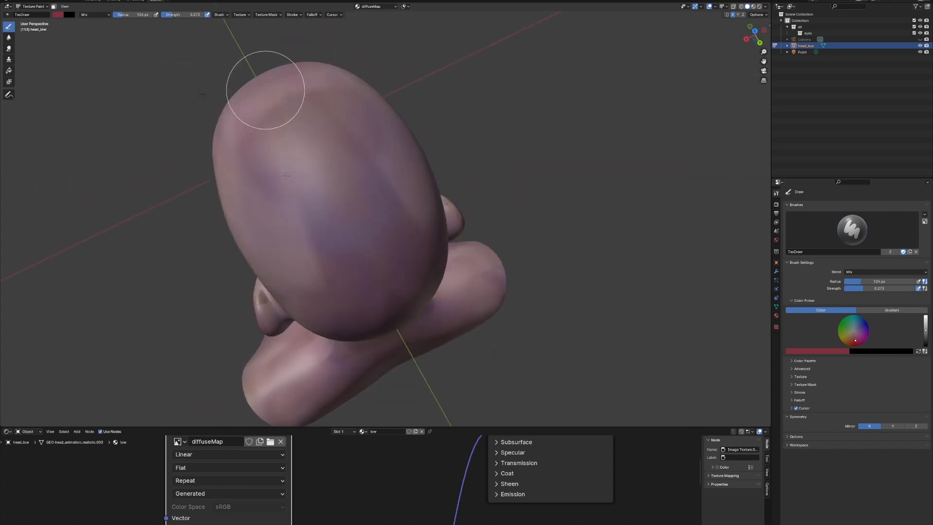
pyautogui.moveTo(358, 288); pyautogui.dragTo(486, 228, button='middle')
pyautogui.keyDown('shift'); pyautogui.moveTo(486, 271); pyautogui.dragTo(425, 140, button='middle'); pyautogui.keyUp('shift')
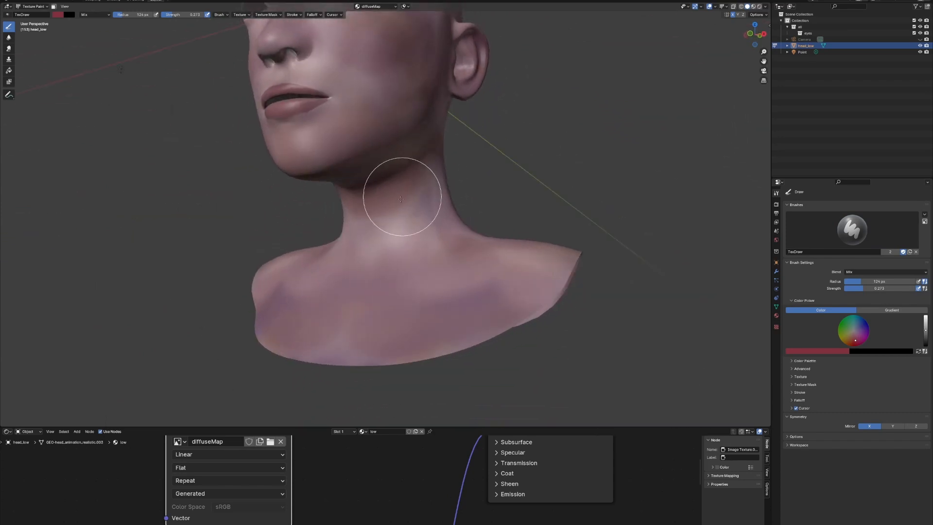
# Step: Tint the neck below the jaw and the upper chest with the faint deep red
pyautogui.moveTo(402, 198); pyautogui.dragTo(398, 236)
pyautogui.moveTo(427, 202)
pyautogui.mouseDown(button='middle')
pyautogui.moveTo(375, 166)
pyautogui.moveTo(372, 241)
pyautogui.moveTo(437, 219)
pyautogui.moveTo(468, 272)
pyautogui.moveTo(414, 244)
pyautogui.moveTo(441, 271)
pyautogui.mouseUp(button='middle')
pyautogui.press('KP_1')
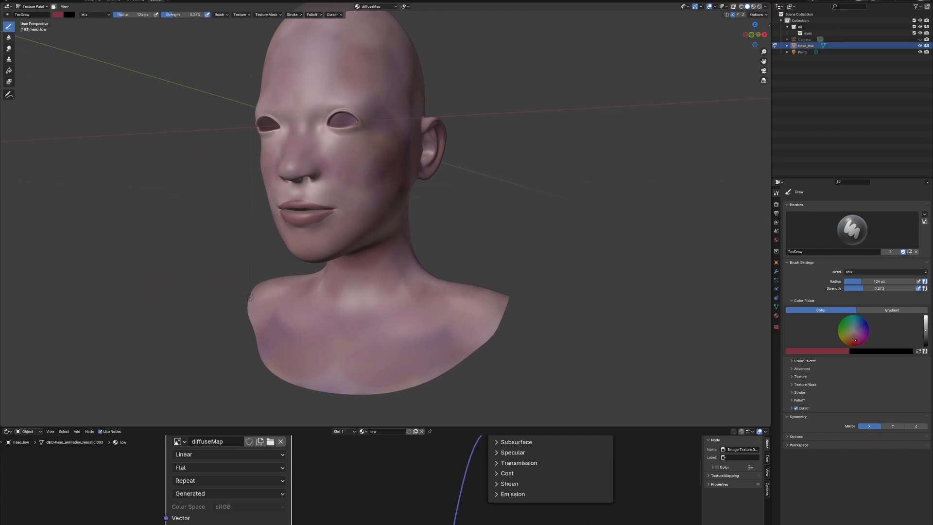
# Step: Blend the colour patches on the jaw, the side of the neck and the nape with the Soften brush at strength 1.000
pyautogui.click(9, 37)
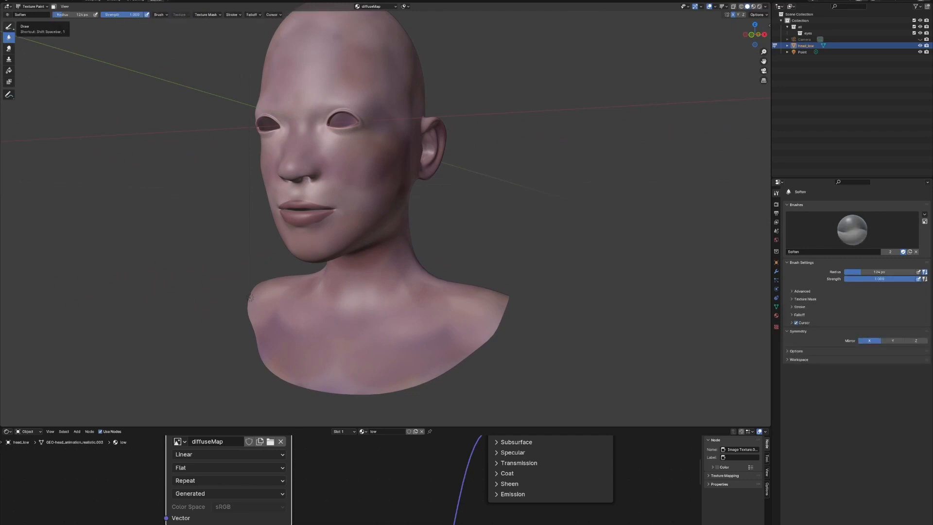
pyautogui.scroll(6, 380, 246)
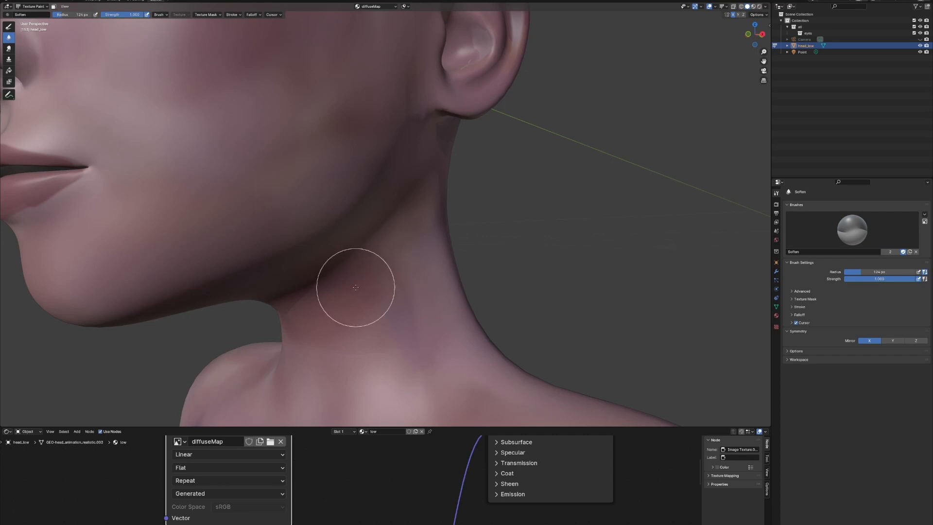
pyautogui.moveTo(456, 306); pyautogui.dragTo(393, 279, button='middle')
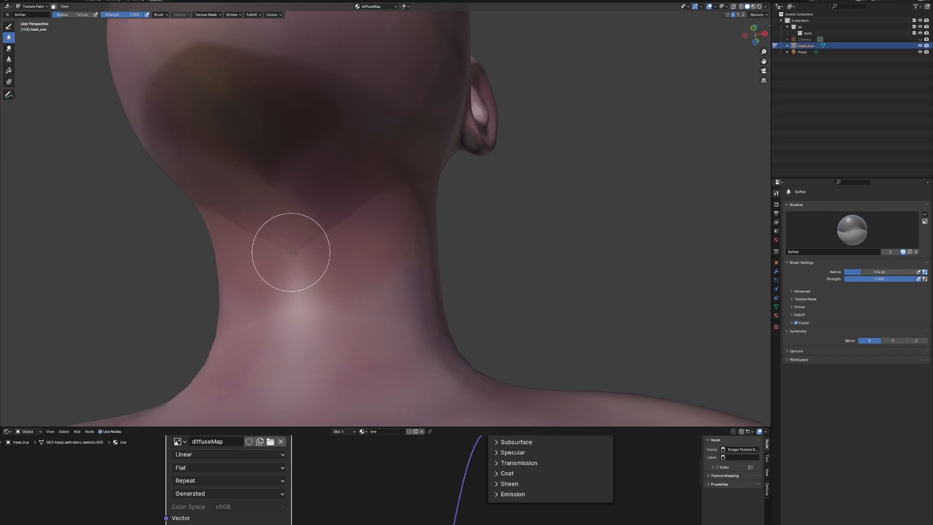
pyautogui.moveTo(291, 252); pyautogui.dragTo(366, 257, button='middle')
pyautogui.scroll(-3, 370, 250)
pyautogui.press('KP_1')
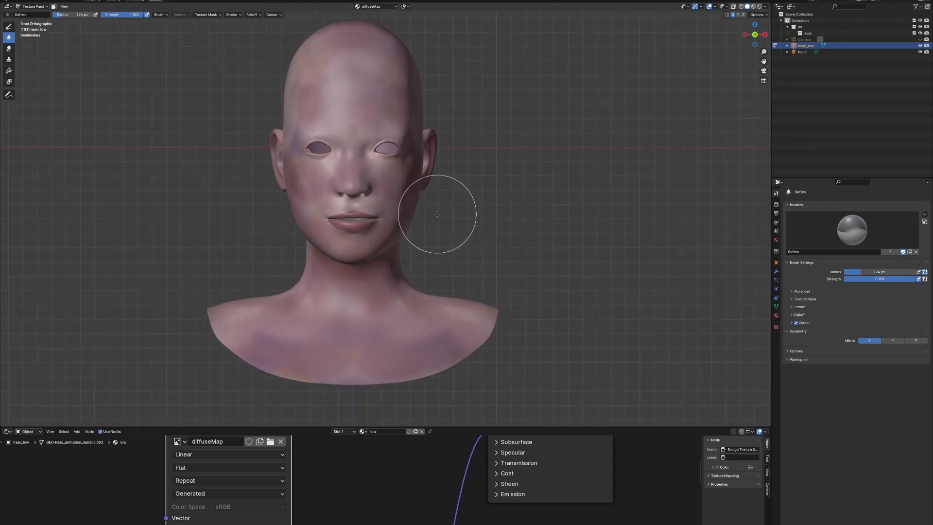
# Step: Switch the head to Object Mode, enlarge the node editor and connect the diffuseMap colour to the Principled BSDF's Base Color
pyautogui.click(31, 6)
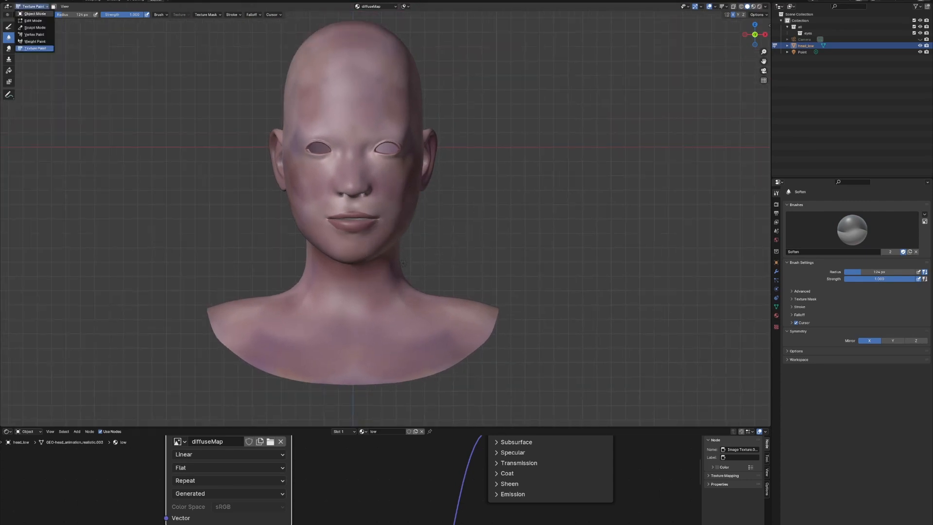
pyautogui.click(35, 14)
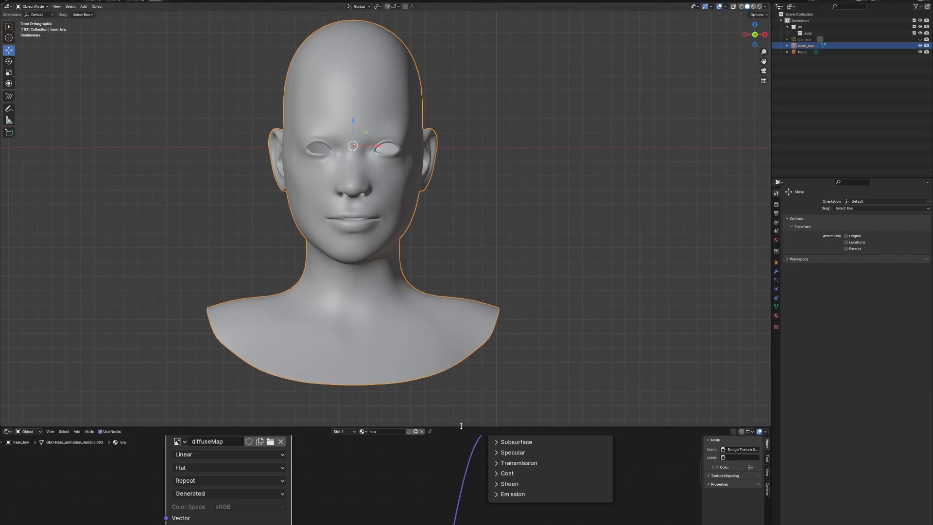
pyautogui.moveTo(461, 426); pyautogui.dragTo(461, 226)
pyautogui.scroll(-4, 343, 408)
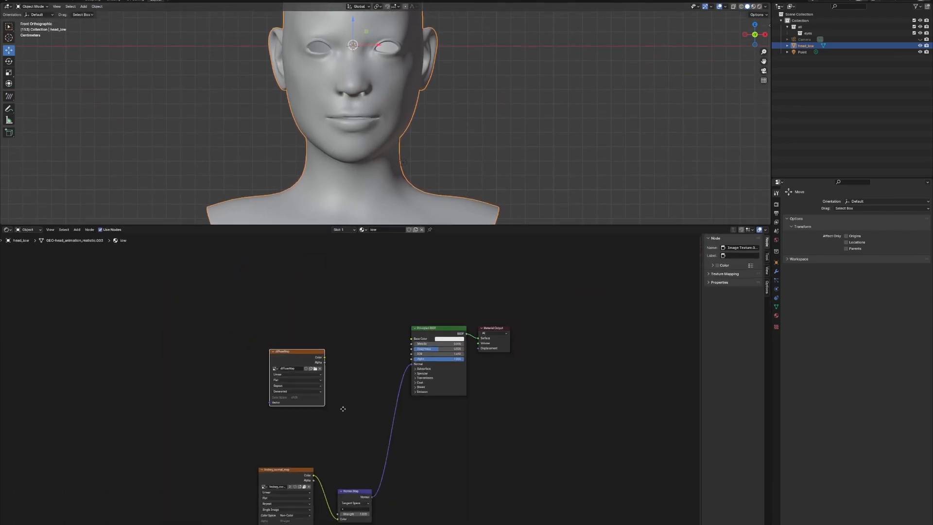
pyautogui.scroll(4, 343, 408)
pyautogui.moveTo(478, 282); pyautogui.dragTo(302, 256)
pyautogui.scroll(-5, 371, 354)
# Step: Add an Image Texture node below the diffuseMap node and create a new black 4096 px image in it named roughness
pyautogui.click(257, 386)
pyautogui.hotkey('shift', 'a')
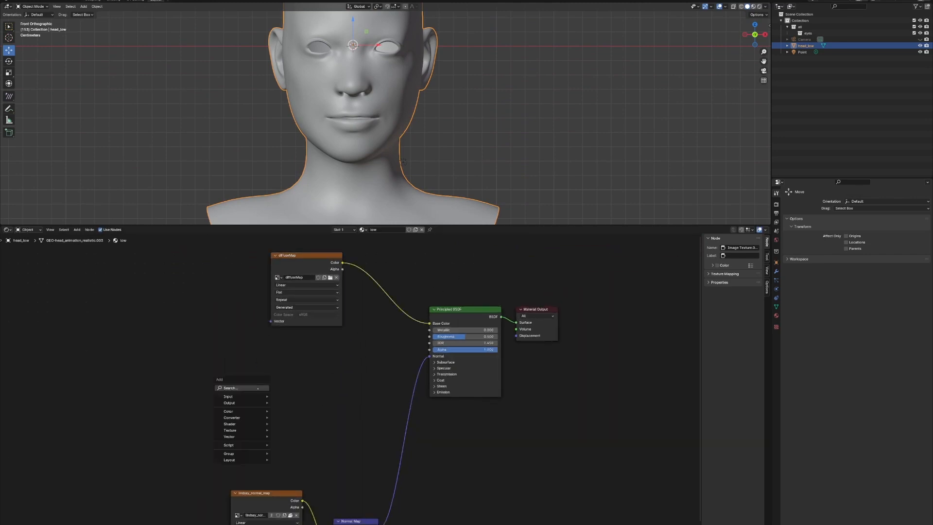
pyautogui.click(255, 387)
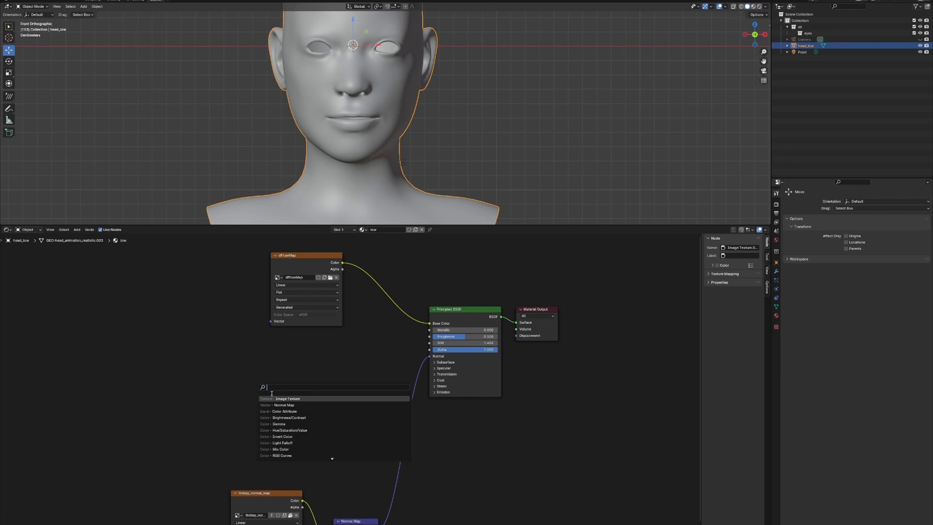
pyautogui.write('image')
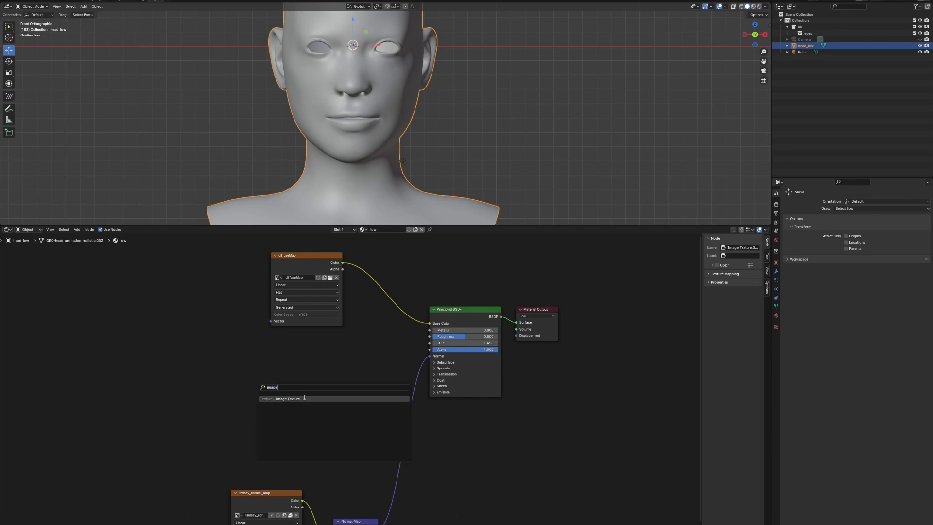
pyautogui.click(305, 397)
pyautogui.scroll(2, 340, 398)
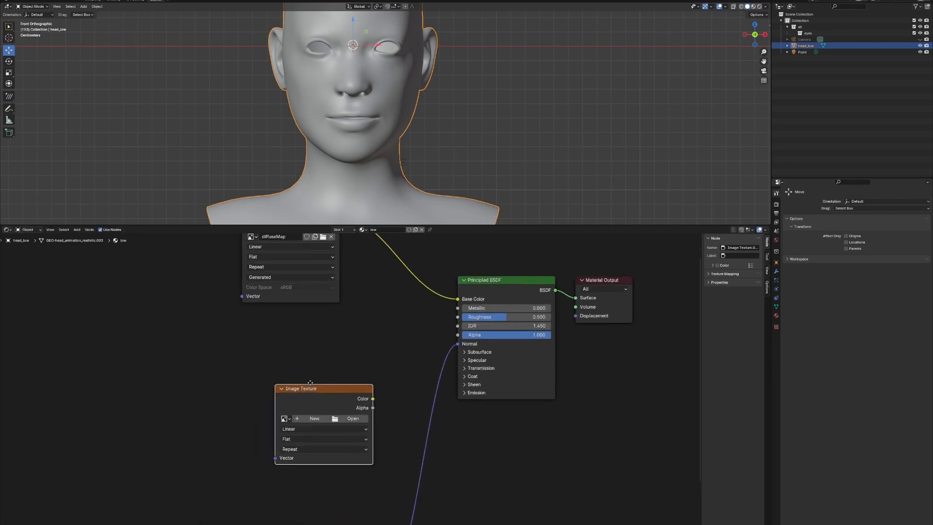
pyautogui.click(315, 417)
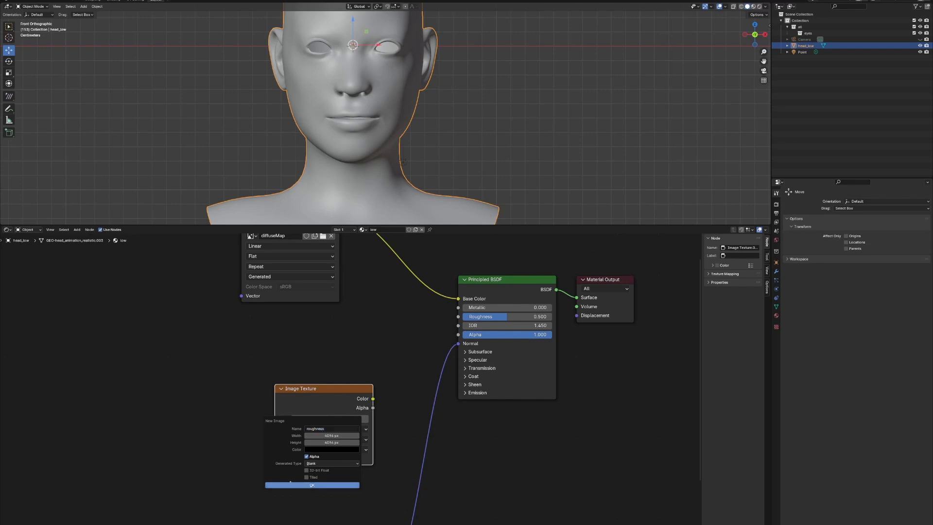
pyautogui.click(311, 485)
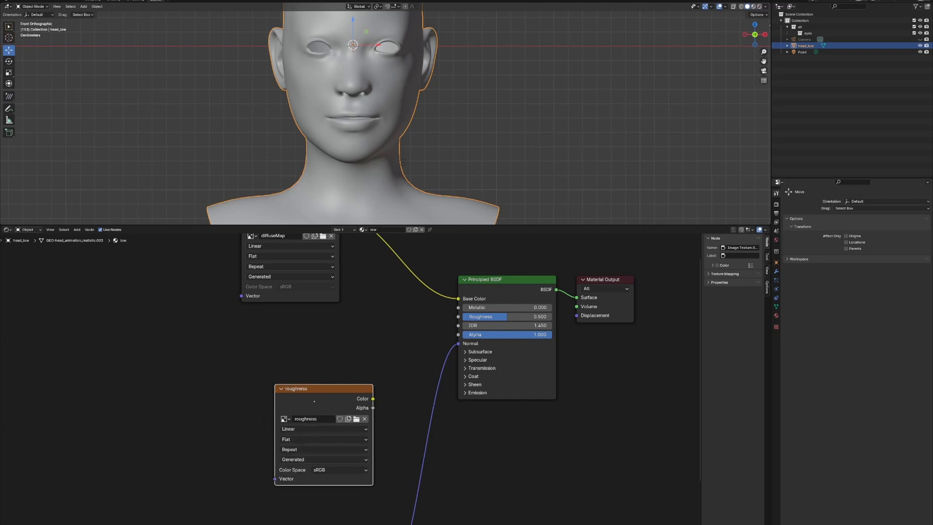
# Step: Return the head to Texture Paint mode, enlarge the 3D view and choose the Fill tool
pyautogui.click(33, 7)
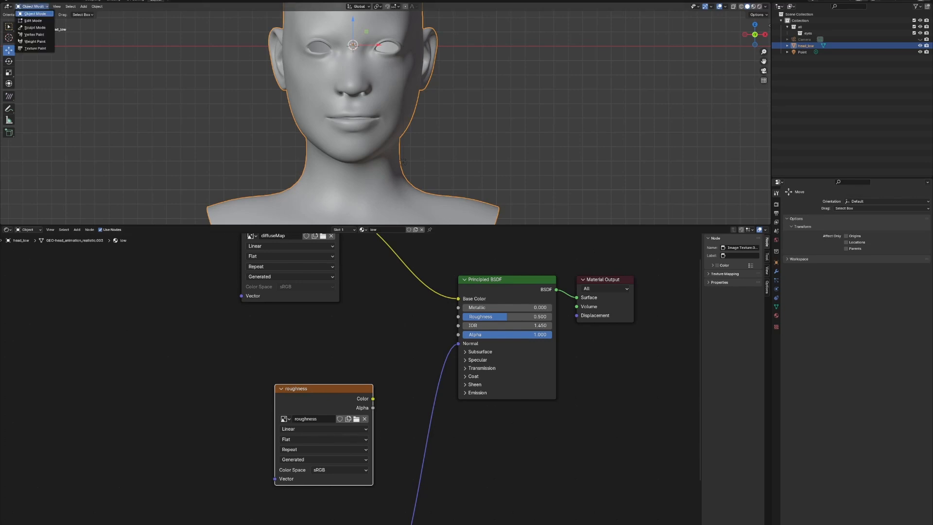
pyautogui.click(47, 49)
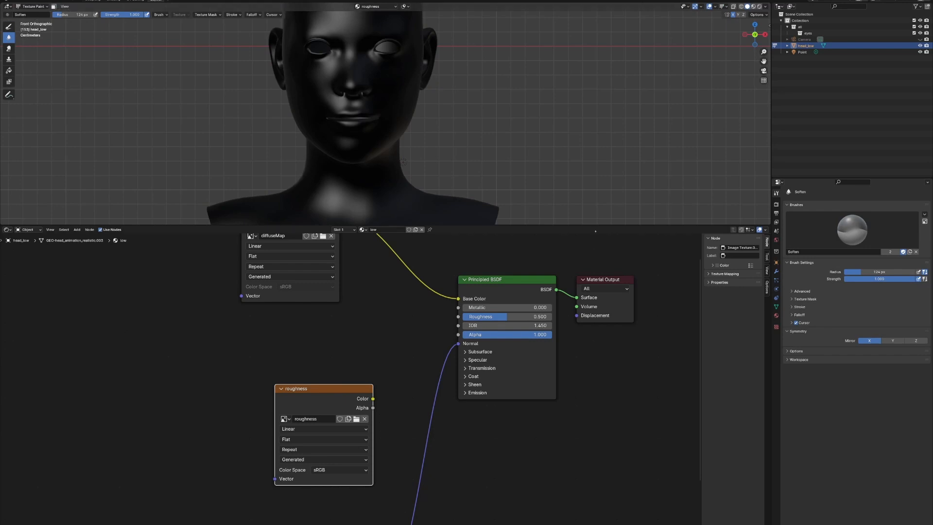
pyautogui.moveTo(598, 224); pyautogui.dragTo(598, 463)
pyautogui.click(9, 71)
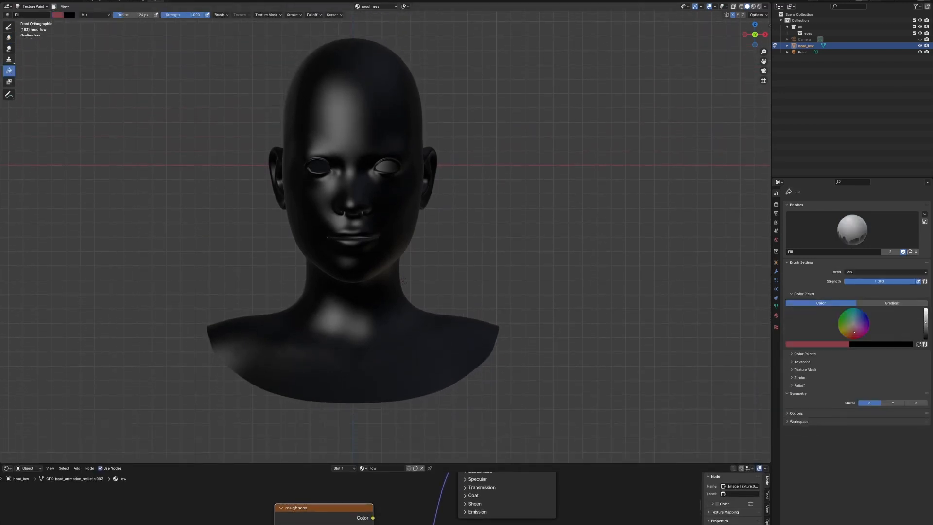
# Step: Set the fill colour to a medium grey with hue and saturation 0, and fill the head's roughness map with it
pyautogui.moveTo(925, 321); pyautogui.dragTo(926, 316)
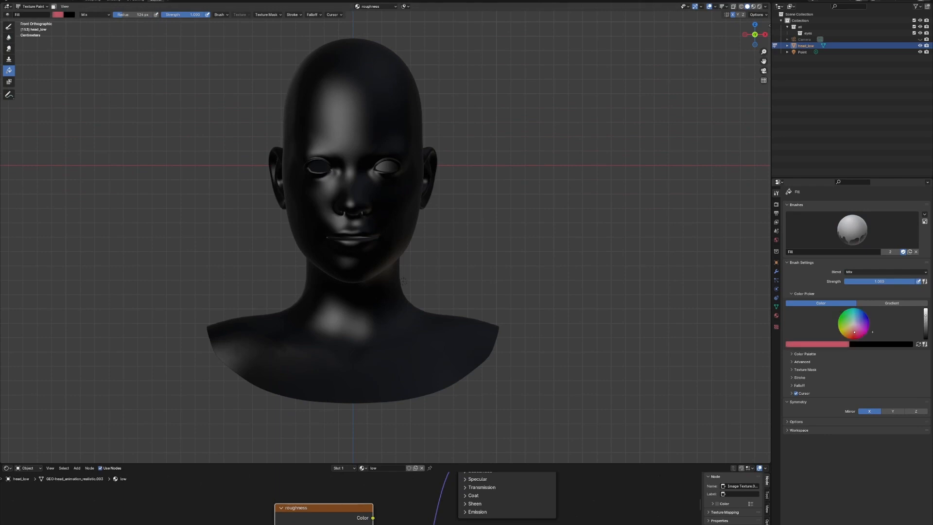
pyautogui.click(833, 341)
pyautogui.click(823, 329)
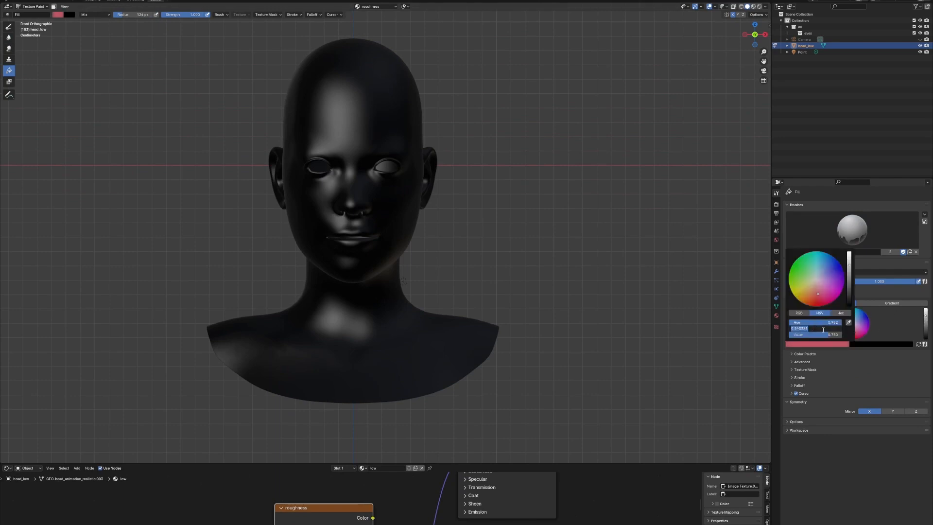
pyautogui.write('0')
pyautogui.press('Return')
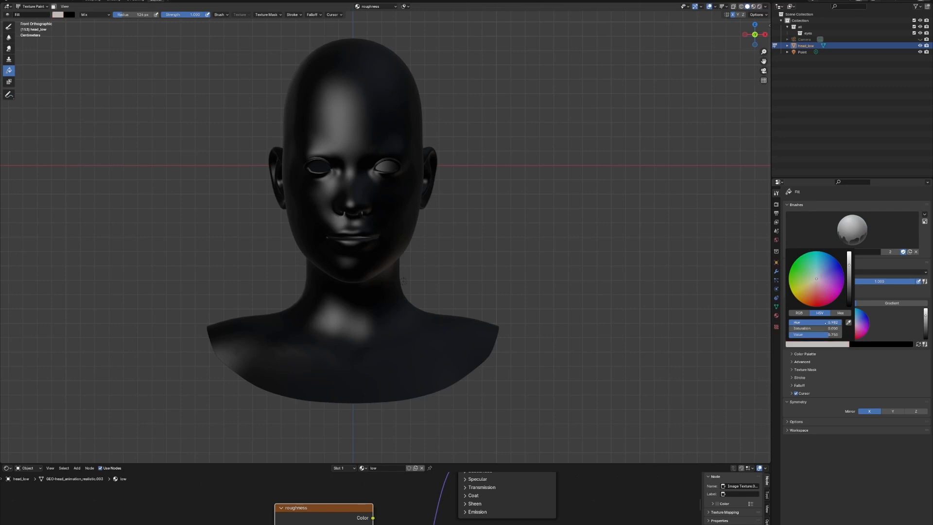
pyautogui.moveTo(828, 334); pyautogui.dragTo(821, 334)
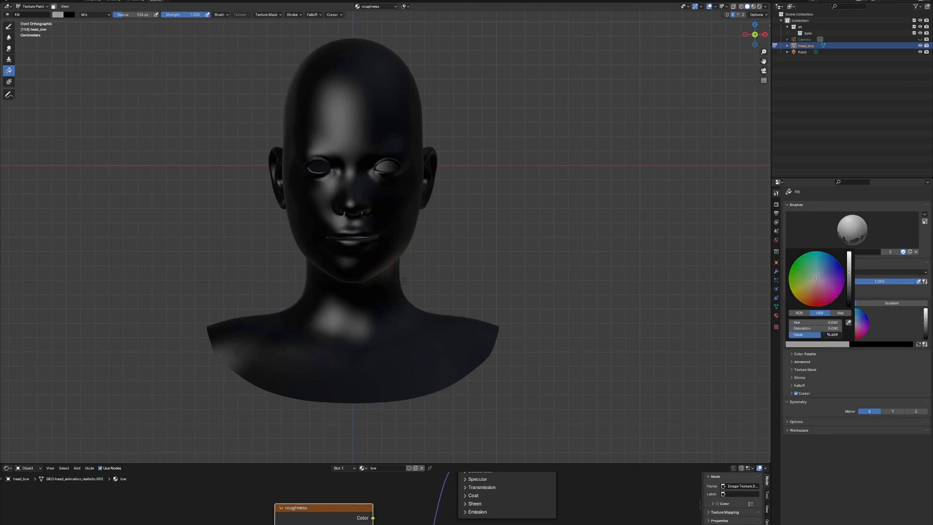
pyautogui.moveTo(850, 286); pyautogui.dragTo(849, 280)
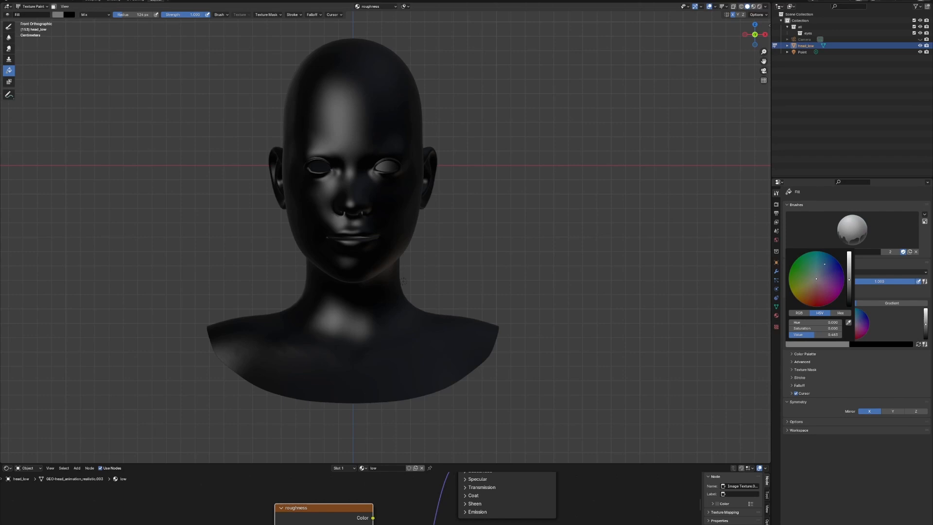
pyautogui.click(514, 302)
pyautogui.moveTo(592, 295); pyautogui.dragTo(566, 292, button='middle')
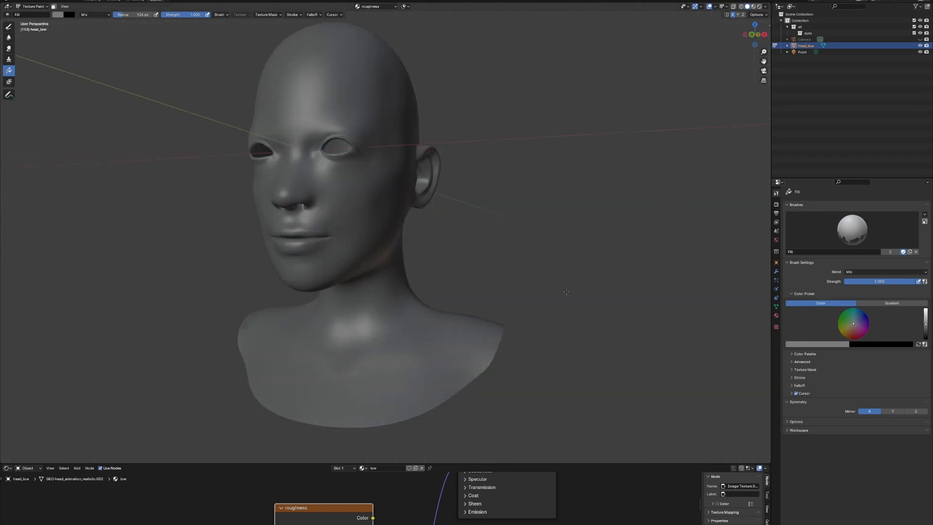
# Step: Lighten the fill colour to a near-white grey and refill the head's roughness map with it
pyautogui.click(925, 318)
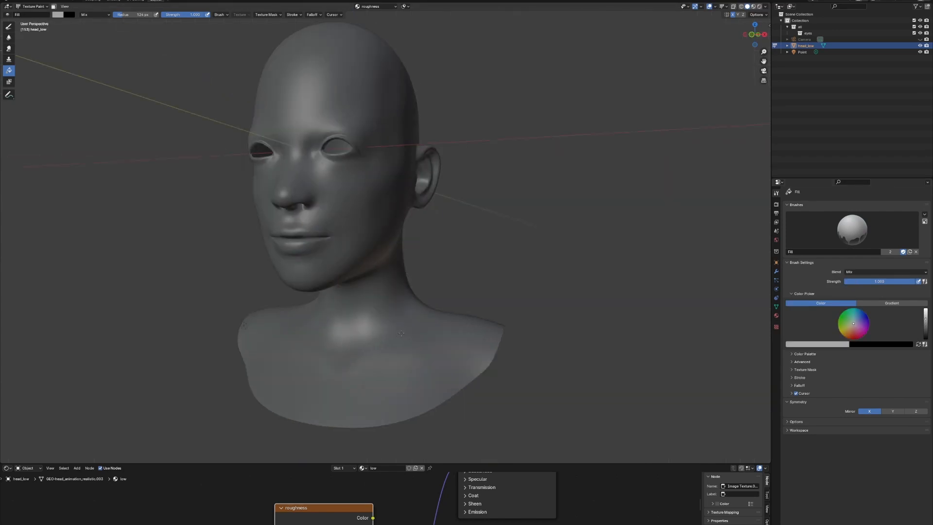
pyautogui.click(412, 318)
pyautogui.click(926, 312)
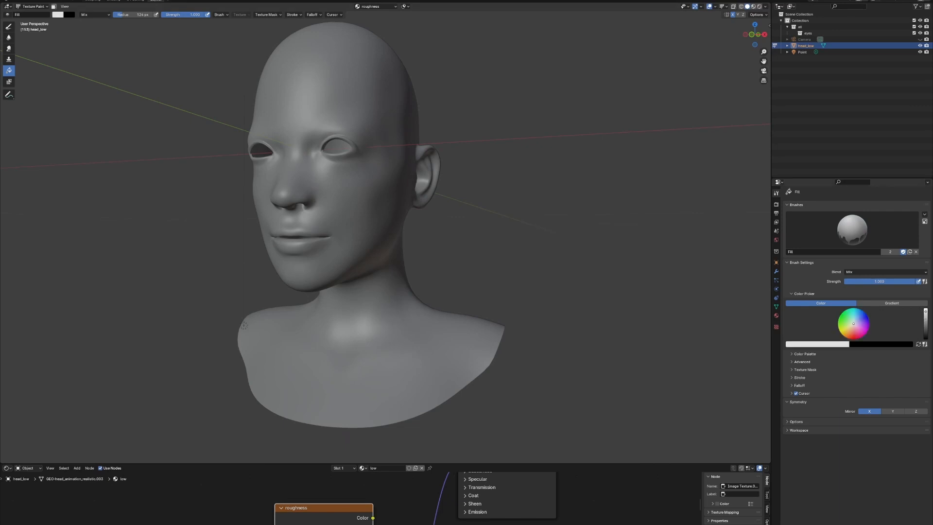
pyautogui.click(429, 324)
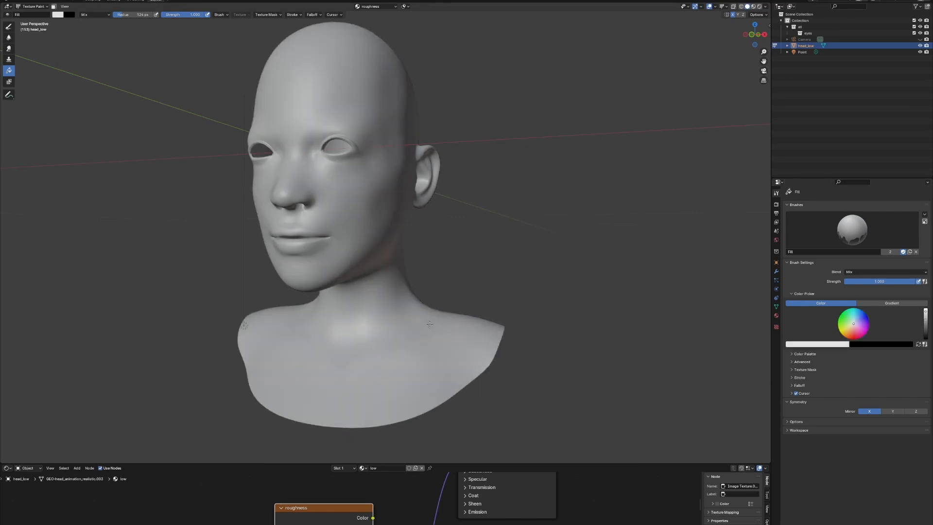
# Step: Choose the Draw brush and set its colour to a dark grey with hue and saturation 0
pyautogui.moveTo(430, 324); pyautogui.dragTo(555, 287, button='middle')
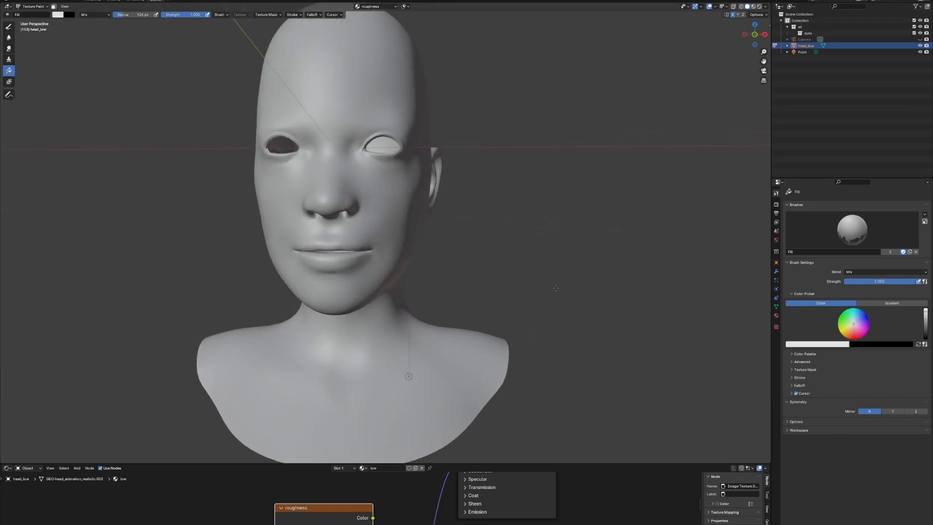
pyautogui.click(8, 26)
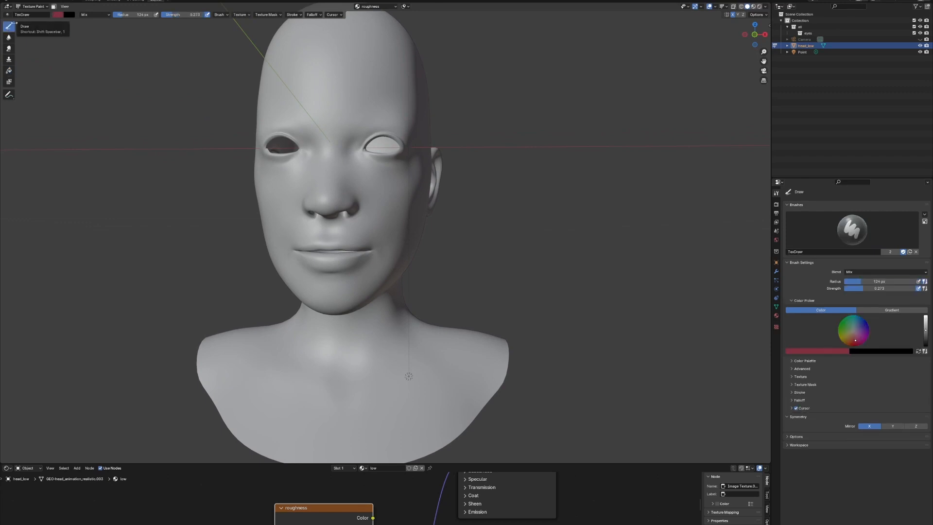
pyautogui.moveTo(925, 331); pyautogui.dragTo(925, 337)
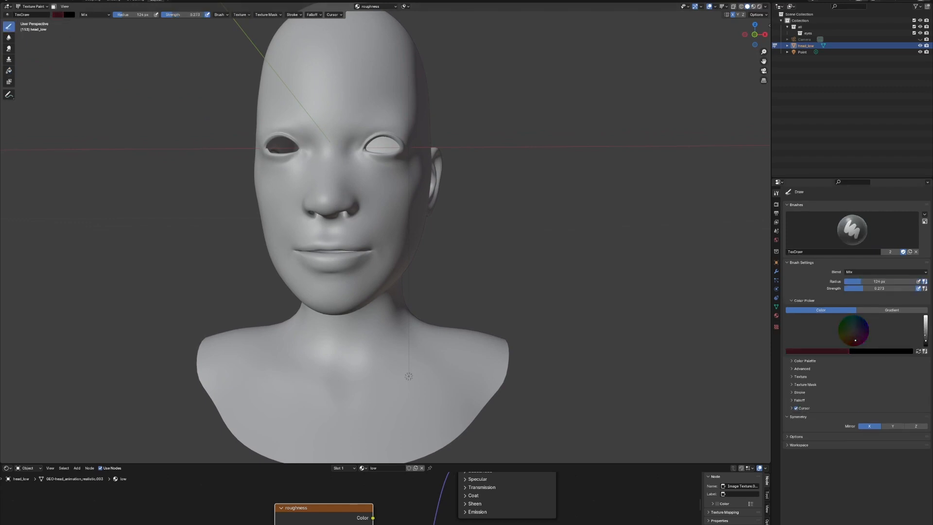
pyautogui.moveTo(853, 334); pyautogui.dragTo(856, 333)
pyautogui.click(825, 350)
pyautogui.click(822, 335)
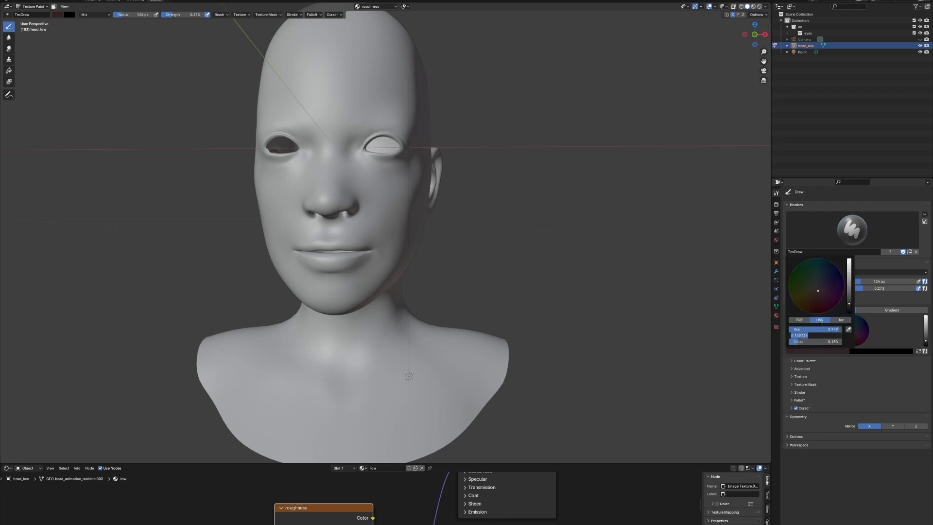
pyautogui.press('Return')
pyautogui.click(821, 329)
pyautogui.write('0')
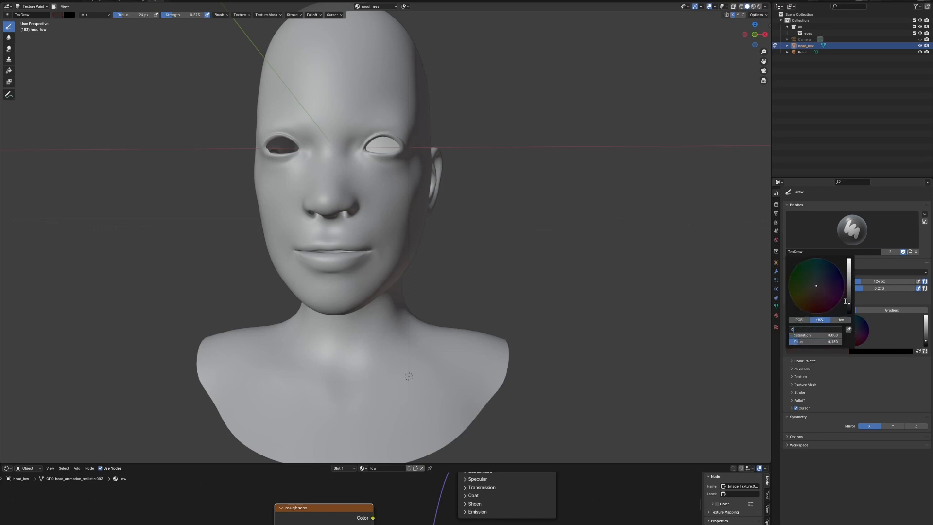
pyautogui.press('Return')
pyautogui.moveTo(850, 303); pyautogui.dragTo(849, 297)
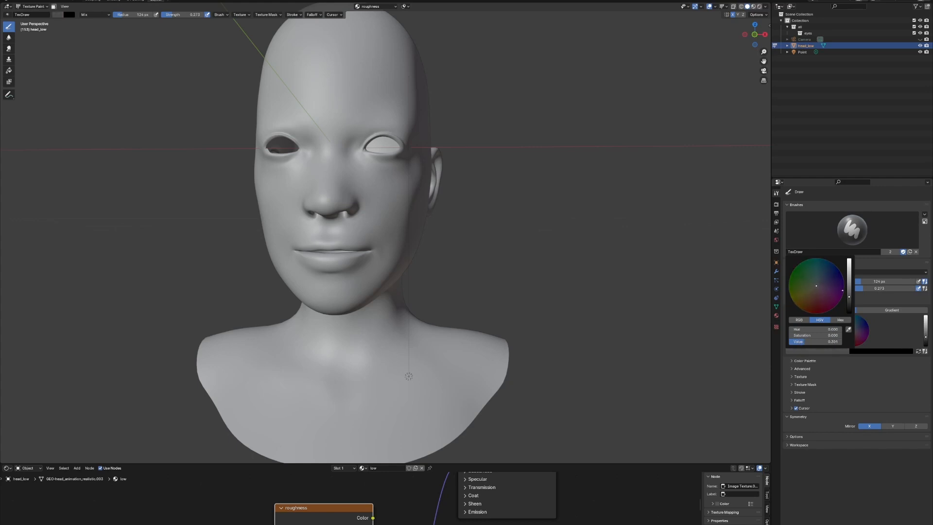
# Step: Shrink the brush radius to about 40 px and paint the inner and outer corners of the eye dark grey
pyautogui.moveTo(447, 284); pyautogui.dragTo(413, 285, button='middle')
pyautogui.scroll(1, 408, 285)
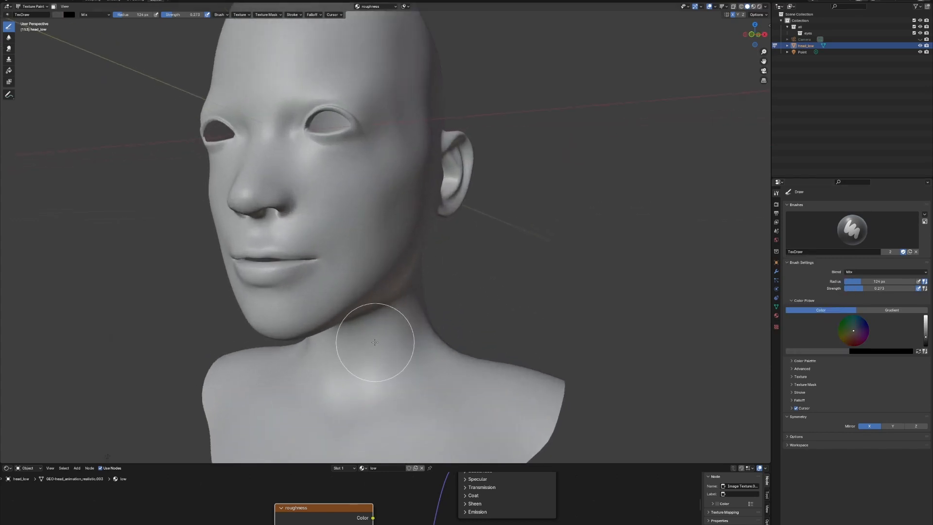
pyautogui.press('f')
pyautogui.click(343, 335)
pyautogui.moveTo(343, 335); pyautogui.dragTo(316, 374, button='middle')
pyautogui.scroll(8, 323, 292)
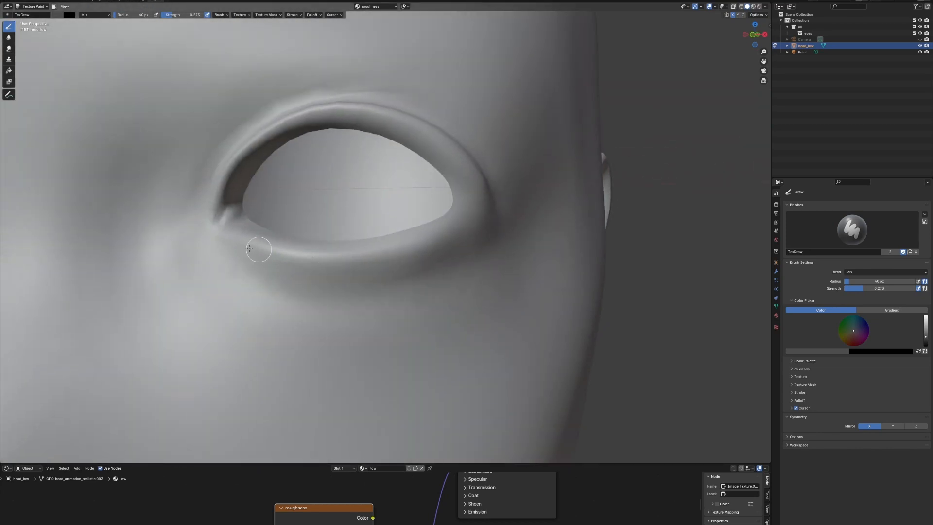
pyautogui.moveTo(223, 218)
pyautogui.mouseDown()
pyautogui.moveTo(240, 208)
pyautogui.moveTo(229, 216)
pyautogui.mouseUp()
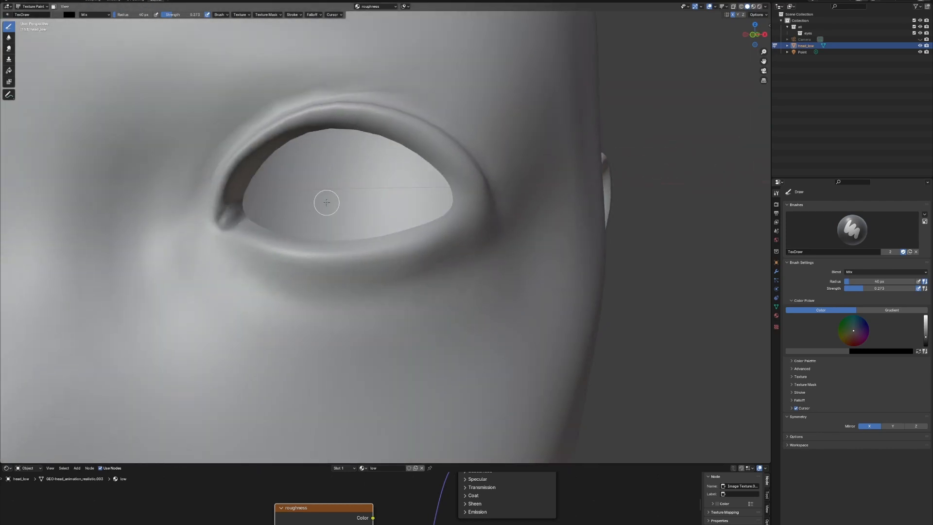
pyautogui.moveTo(460, 216)
pyautogui.mouseDown()
pyautogui.moveTo(327, 243)
pyautogui.moveTo(258, 228)
pyautogui.moveTo(446, 223)
pyautogui.moveTo(355, 249)
pyautogui.moveTo(231, 219)
pyautogui.moveTo(424, 229)
pyautogui.moveTo(456, 218)
pyautogui.mouseUp()
# Step: Paint along the inner eyelid rim, darken the brush's grey and go over the rim again
pyautogui.moveTo(457, 218)
pyautogui.mouseDown(button='middle')
pyautogui.moveTo(484, 226)
pyautogui.moveTo(479, 237)
pyautogui.mouseUp(button='middle')
pyautogui.moveTo(482, 208)
pyautogui.mouseDown()
pyautogui.moveTo(491, 229)
pyautogui.moveTo(466, 192)
pyautogui.moveTo(373, 152)
pyautogui.moveTo(260, 236)
pyautogui.moveTo(333, 156)
pyautogui.moveTo(441, 171)
pyautogui.moveTo(489, 218)
pyautogui.moveTo(391, 275)
pyautogui.moveTo(270, 231)
pyautogui.mouseUp()
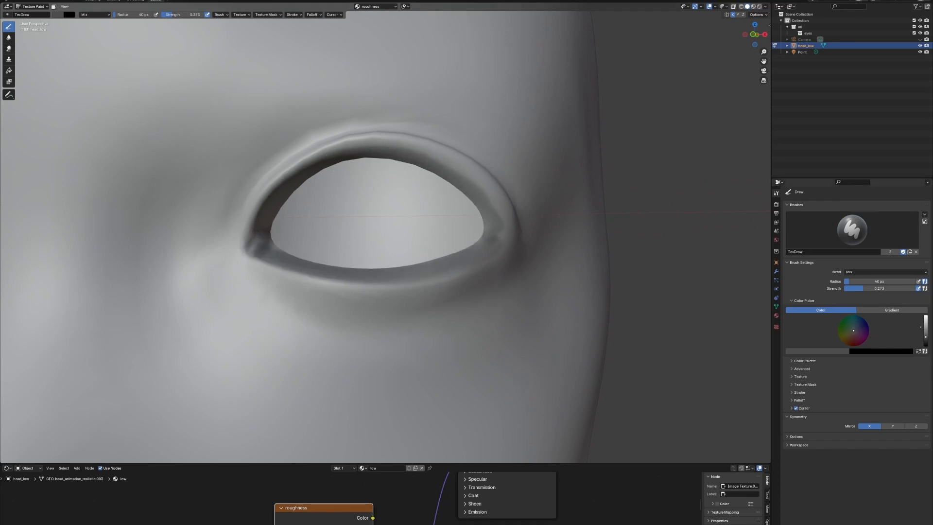
pyautogui.moveTo(924, 337); pyautogui.dragTo(925, 340)
pyautogui.moveTo(451, 263)
pyautogui.mouseDown()
pyautogui.moveTo(346, 267)
pyautogui.moveTo(491, 235)
pyautogui.moveTo(437, 170)
pyautogui.moveTo(261, 227)
pyautogui.mouseUp()
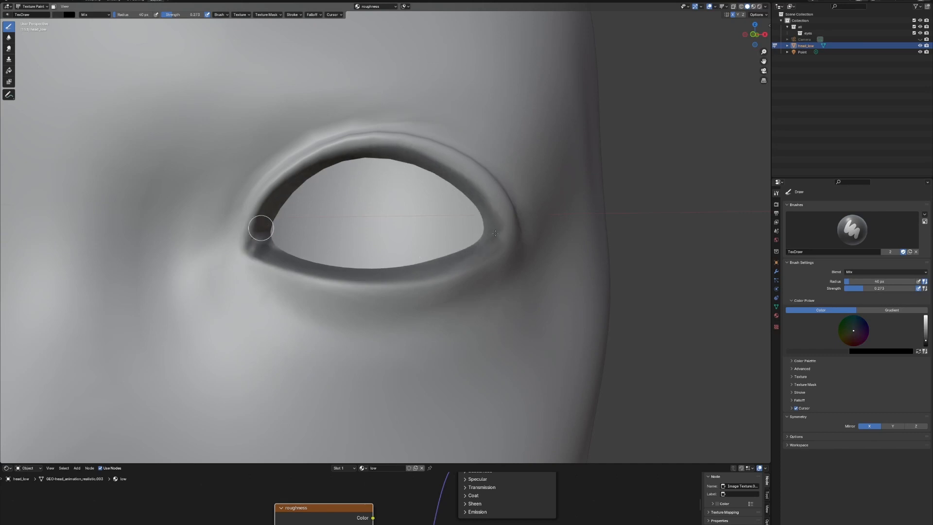
# Step: Paint the upper and lower lips out to the mouth corners with the darker grey
pyautogui.moveTo(309, 213)
pyautogui.keyDown('ctrl'); pyautogui.mouseDown(button='middle')
pyautogui.moveTo(289, 320)
pyautogui.moveTo(301, 203)
pyautogui.mouseUp(button='middle'); pyautogui.keyUp('ctrl')
pyautogui.moveTo(322, 234); pyautogui.dragTo(325, 210, button='middle')
pyautogui.moveTo(384, 191)
pyautogui.mouseDown()
pyautogui.moveTo(236, 248)
pyautogui.moveTo(371, 202)
pyautogui.moveTo(354, 191)
pyautogui.moveTo(208, 188)
pyautogui.moveTo(246, 202)
pyautogui.moveTo(246, 226)
pyautogui.moveTo(331, 209)
pyautogui.moveTo(317, 191)
pyautogui.moveTo(377, 175)
pyautogui.moveTo(254, 132)
pyautogui.moveTo(219, 146)
pyautogui.moveTo(252, 141)
pyautogui.moveTo(326, 157)
pyautogui.mouseUp()
pyautogui.moveTo(299, 159); pyautogui.dragTo(382, 179)
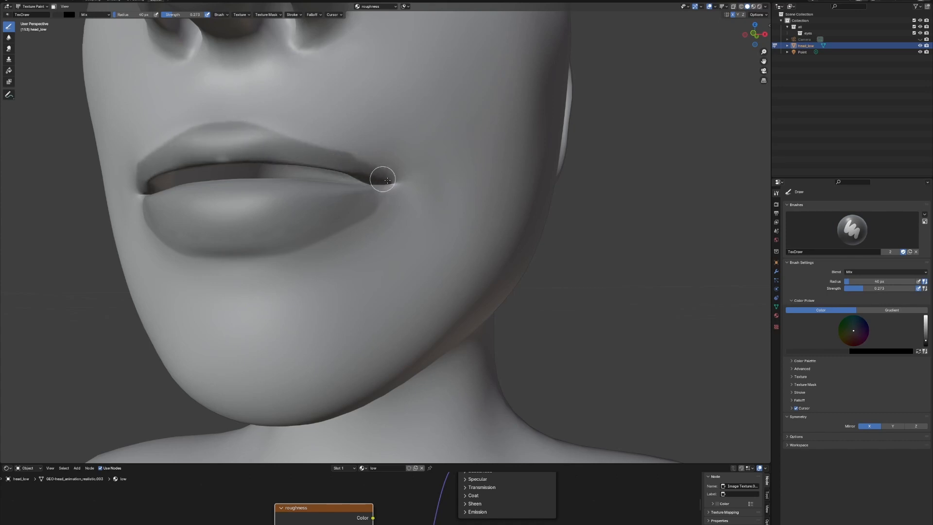
pyautogui.moveTo(364, 166); pyautogui.dragTo(374, 158, button='middle')
pyautogui.moveTo(337, 130)
pyautogui.mouseDown()
pyautogui.moveTo(329, 118)
pyautogui.moveTo(329, 131)
pyautogui.moveTo(350, 123)
pyautogui.moveTo(319, 115)
pyautogui.moveTo(428, 147)
pyautogui.moveTo(418, 173)
pyautogui.moveTo(302, 167)
pyautogui.moveTo(377, 173)
pyautogui.moveTo(381, 186)
pyautogui.moveTo(365, 177)
pyautogui.moveTo(349, 204)
pyautogui.moveTo(316, 208)
pyautogui.moveTo(437, 182)
pyautogui.moveTo(358, 200)
pyautogui.moveTo(316, 121)
pyautogui.moveTo(284, 125)
pyautogui.moveTo(359, 127)
pyautogui.moveTo(400, 142)
pyautogui.moveTo(379, 182)
pyautogui.moveTo(320, 175)
pyautogui.moveTo(358, 162)
pyautogui.mouseUp()
# Step: Enlarge the brush radius to about 88 px and paint darker grey over the nose
pyautogui.scroll(-3, 358, 163)
pyautogui.moveTo(486, 194)
pyautogui.mouseDown(button='middle')
pyautogui.moveTo(364, 203)
pyautogui.moveTo(476, 208)
pyautogui.mouseUp(button='middle')
pyautogui.scroll(-4, 433, 199)
pyautogui.press('f')
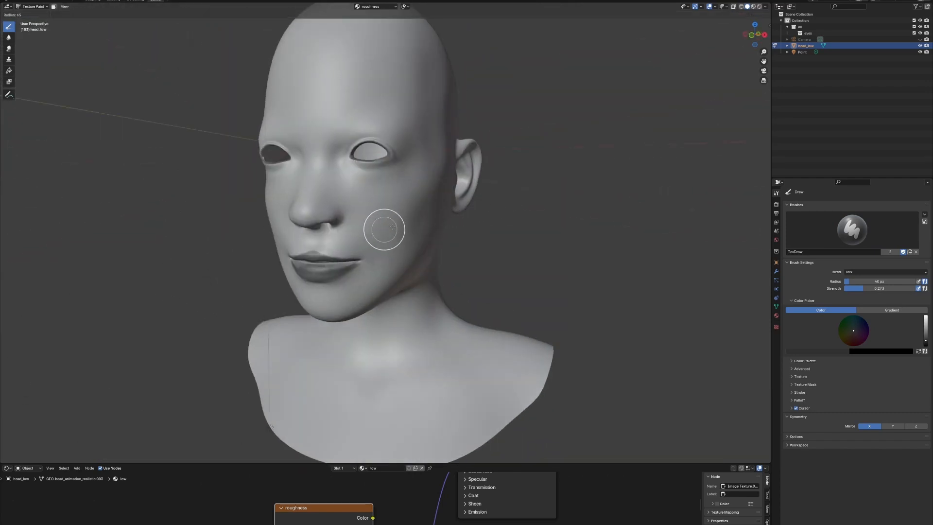
pyautogui.click(408, 228)
pyautogui.keyDown('ctrl'); pyautogui.moveTo(400, 224); pyautogui.dragTo(310, 198, button='middle'); pyautogui.keyUp('ctrl')
pyautogui.moveTo(278, 181)
pyautogui.mouseDown()
pyautogui.moveTo(270, 167)
pyautogui.moveTo(319, 187)
pyautogui.moveTo(308, 125)
pyautogui.mouseUp()
pyautogui.moveTo(311, 134); pyautogui.dragTo(287, 138, button='middle')
pyautogui.moveTo(334, 188); pyautogui.dragTo(329, 165)
# Step: Paint darker grey over the cheek and around the eye and the side of the nose
pyautogui.moveTo(329, 166)
pyautogui.keyDown('ctrl'); pyautogui.mouseDown(button='middle')
pyautogui.moveTo(310, 140)
pyautogui.moveTo(405, 223)
pyautogui.mouseUp(button='middle'); pyautogui.keyUp('ctrl')
pyautogui.moveTo(292, 105)
pyautogui.mouseDown()
pyautogui.moveTo(356, 162)
pyautogui.moveTo(421, 178)
pyautogui.mouseUp()
pyautogui.keyDown('ctrl'); pyautogui.moveTo(293, 109); pyautogui.dragTo(328, 151, button='middle'); pyautogui.keyUp('ctrl')
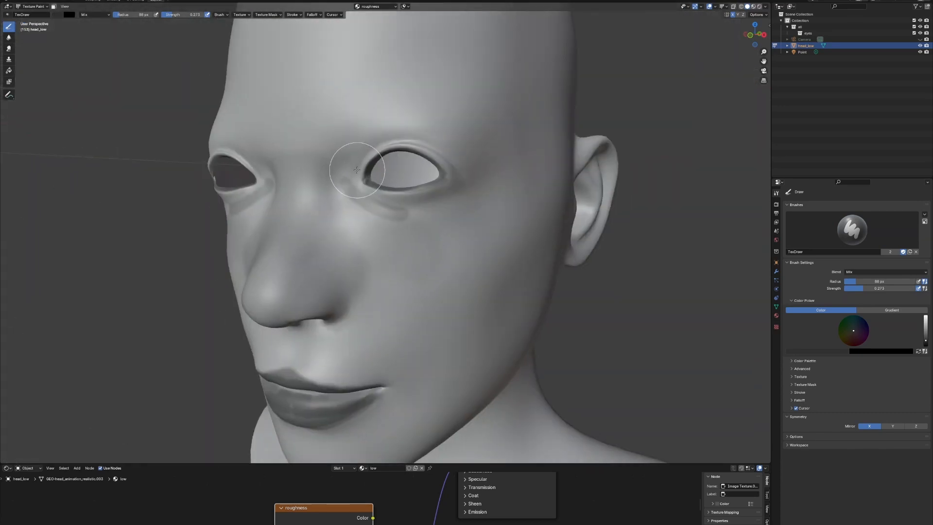
pyautogui.moveTo(360, 169); pyautogui.dragTo(367, 197)
pyautogui.moveTo(472, 190)
pyautogui.mouseDown(button='middle')
pyautogui.moveTo(450, 186)
pyautogui.moveTo(419, 214)
pyautogui.mouseUp(button='middle')
pyautogui.moveTo(353, 239)
pyautogui.mouseDown()
pyautogui.moveTo(429, 191)
pyautogui.moveTo(356, 271)
pyautogui.moveTo(360, 214)
pyautogui.mouseUp()
# Step: Paint darker grey over the chin and along the jaw towards the ear
pyautogui.moveTo(360, 214); pyautogui.dragTo(358, 284, button='middle')
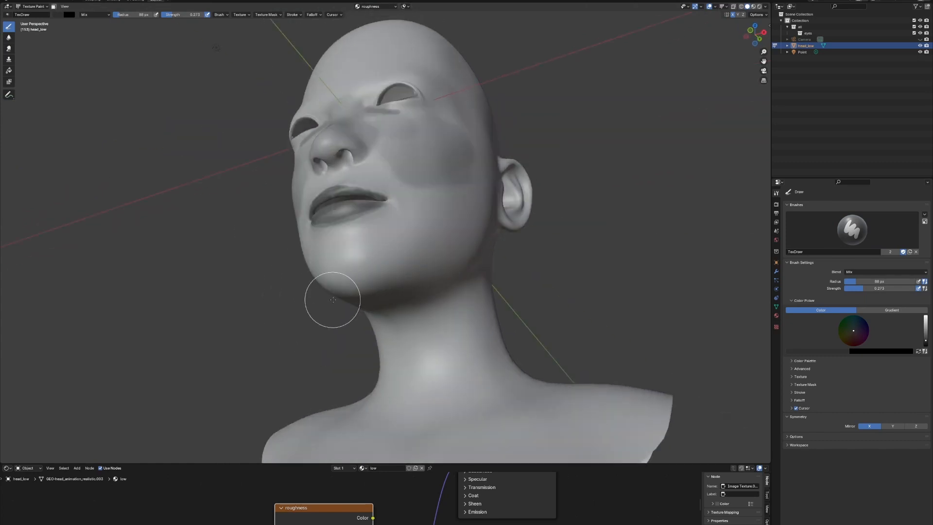
pyautogui.moveTo(333, 298); pyautogui.dragTo(391, 246)
pyautogui.moveTo(392, 246); pyautogui.dragTo(357, 271, button='middle')
pyautogui.moveTo(357, 271); pyautogui.dragTo(421, 228)
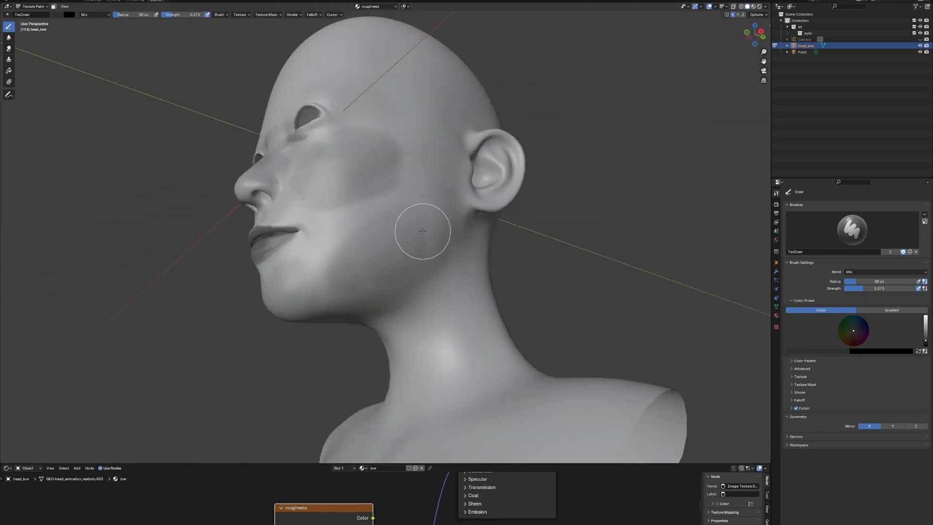
# Step: Paint darker grey over the ear and the area behind it
pyautogui.moveTo(420, 229); pyautogui.dragTo(437, 260, button='middle')
pyautogui.moveTo(366, 272); pyautogui.dragTo(368, 226, button='middle')
pyautogui.moveTo(367, 227)
pyautogui.mouseDown()
pyautogui.moveTo(376, 218)
pyautogui.moveTo(381, 253)
pyautogui.mouseUp()
pyautogui.moveTo(387, 247); pyautogui.dragTo(363, 231, button='middle')
pyautogui.moveTo(322, 245); pyautogui.dragTo(327, 195)
# Step: Paint darker grey down the back of the head and neck onto the upper back
pyautogui.moveTo(333, 221); pyautogui.dragTo(315, 234, button='middle')
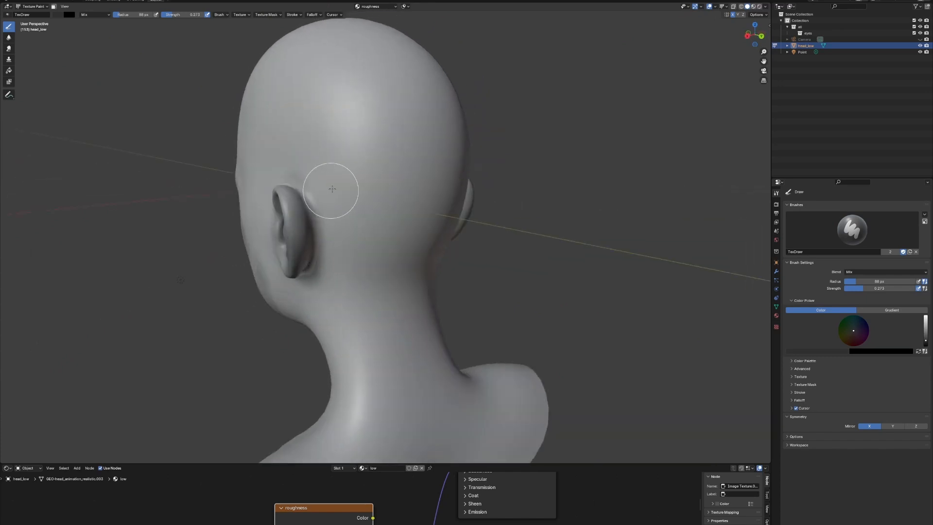
pyautogui.scroll(-4, 418, 147)
pyautogui.moveTo(402, 171); pyautogui.dragTo(368, 208, button='middle')
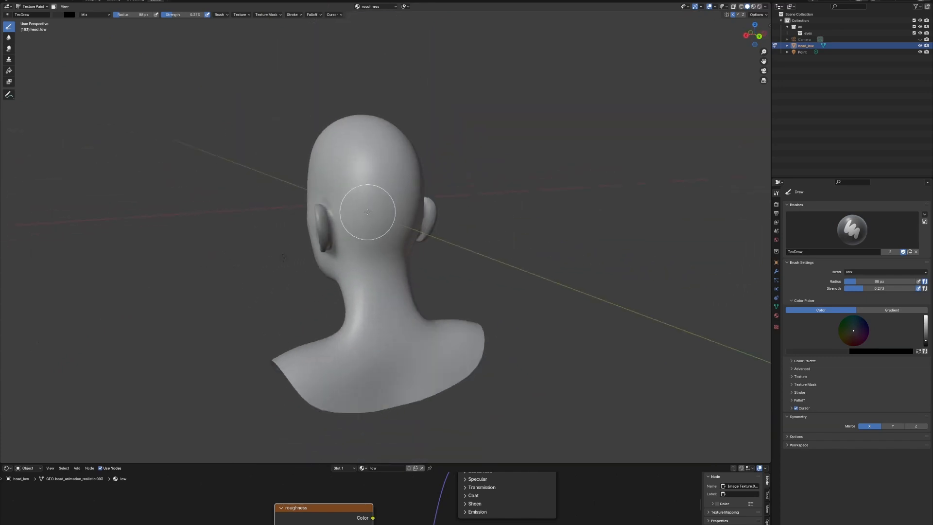
pyautogui.moveTo(363, 164)
pyautogui.mouseDown()
pyautogui.moveTo(367, 217)
pyautogui.moveTo(294, 368)
pyautogui.mouseUp()
pyautogui.moveTo(399, 369)
pyautogui.mouseDown()
pyautogui.moveTo(371, 394)
pyautogui.moveTo(388, 344)
pyautogui.mouseUp()
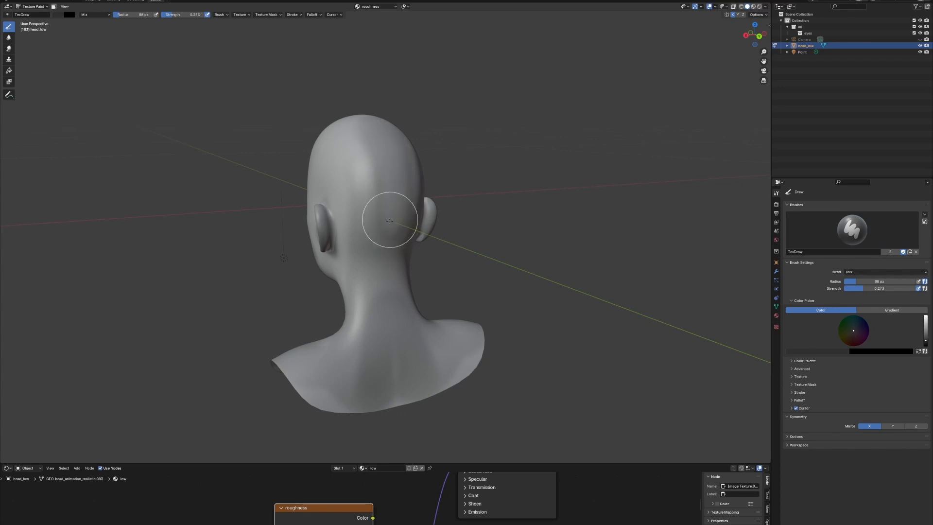
# Step: Paint darker grey over the collarbone and upper chest area
pyautogui.moveTo(389, 220); pyautogui.dragTo(432, 350, button='middle')
pyautogui.moveTo(432, 350); pyautogui.dragTo(407, 385)
pyautogui.moveTo(406, 385); pyautogui.dragTo(447, 302, button='middle')
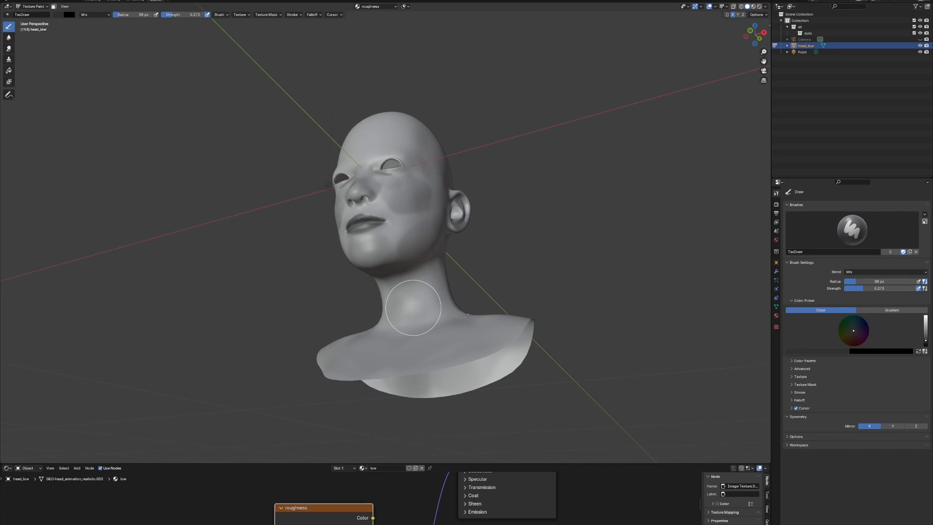
# Step: Paint darker grey over the forehead and top of the head, and touch up the area at the upper lip
pyautogui.moveTo(468, 317)
pyautogui.mouseDown(button='middle')
pyautogui.moveTo(427, 303)
pyautogui.moveTo(371, 198)
pyautogui.mouseUp(button='middle')
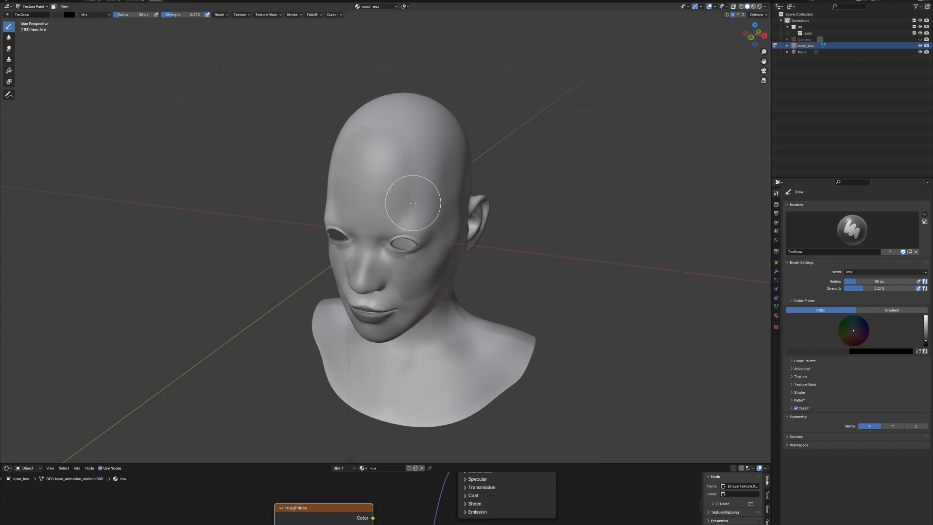
pyautogui.moveTo(416, 198); pyautogui.dragTo(364, 219, button='middle')
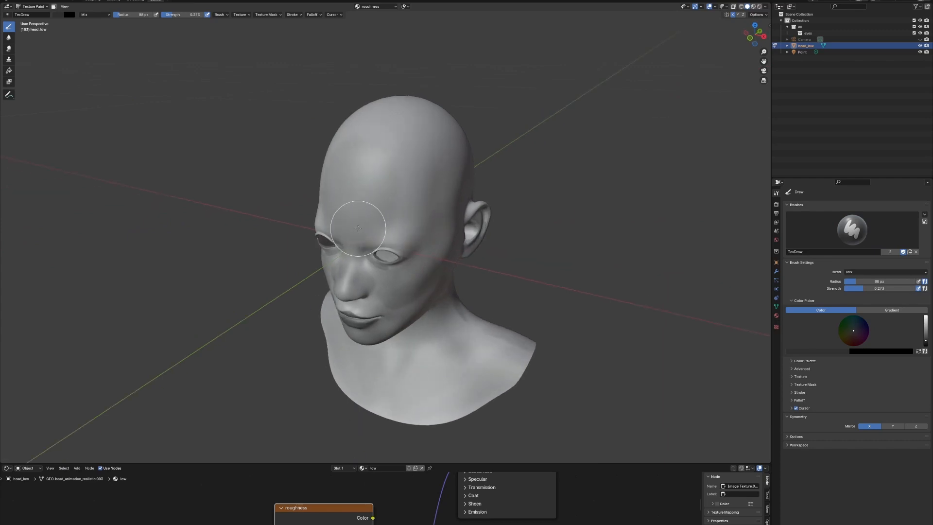
pyautogui.moveTo(357, 228); pyautogui.dragTo(416, 159)
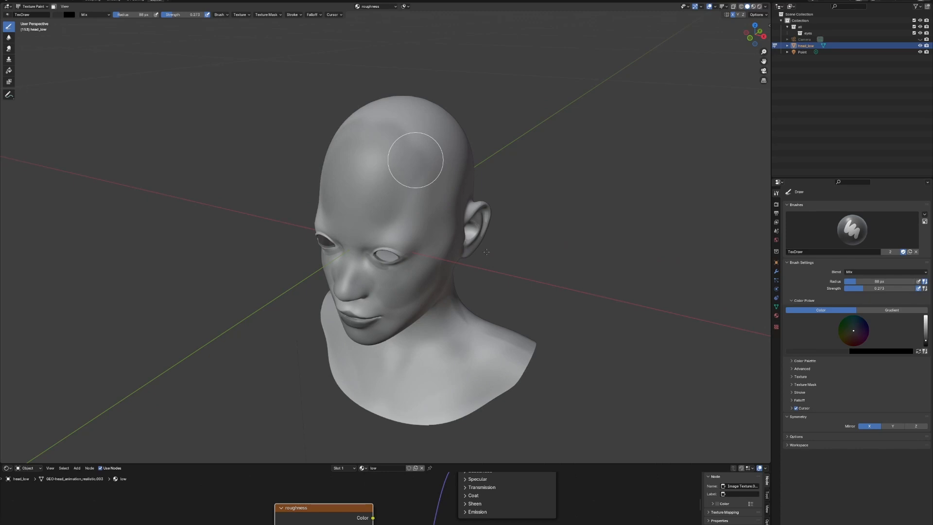
pyautogui.moveTo(493, 250); pyautogui.dragTo(389, 238, button='middle')
pyautogui.scroll(4, 386, 235)
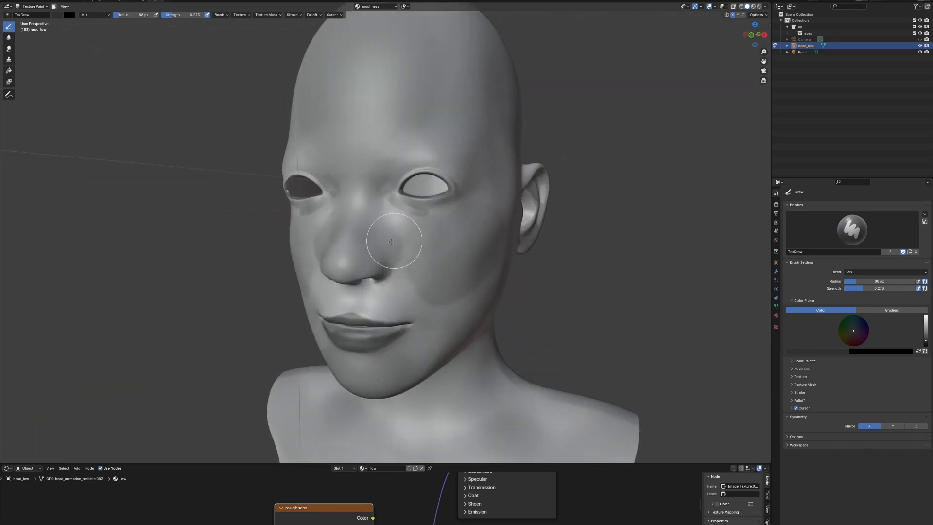
pyautogui.moveTo(355, 315); pyautogui.dragTo(396, 317)
pyautogui.moveTo(432, 299); pyautogui.dragTo(496, 297, button='middle')
pyautogui.moveTo(548, 265)
pyautogui.keyDown('alt'); pyautogui.mouseDown(button='middle')
pyautogui.moveTo(558, 265)
pyautogui.moveTo(559, 291)
pyautogui.moveTo(542, 275)
pyautogui.mouseUp(button='middle'); pyautogui.keyUp('alt')
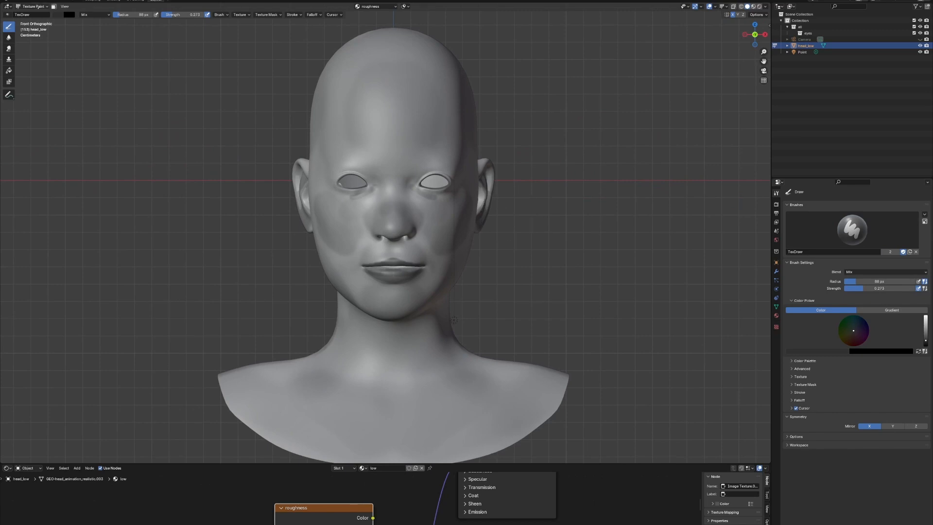
# Step: Switch the head to Object Mode, enlarge the node editor and connect the roughness texture's Color to the Principled BSDF's Roughness
pyautogui.click(42, 6)
pyautogui.click(34, 14)
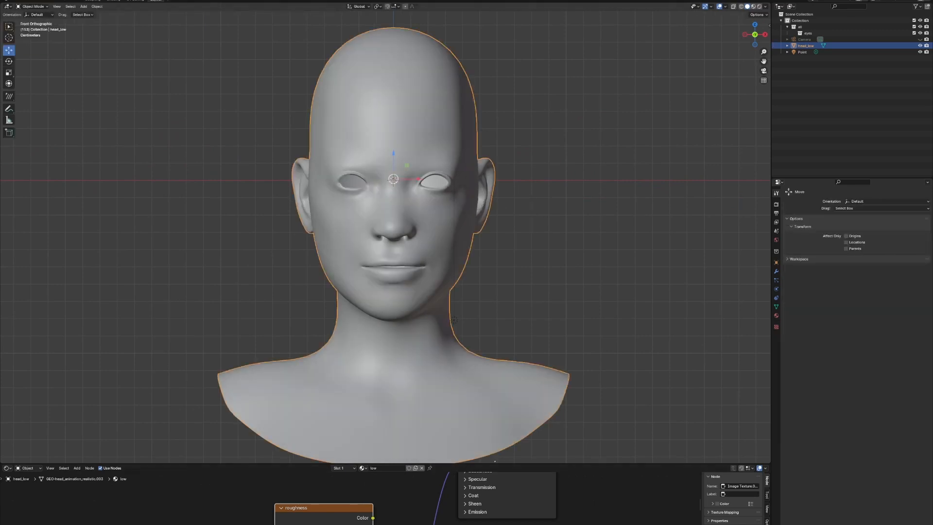
pyautogui.moveTo(493, 463); pyautogui.dragTo(493, 261)
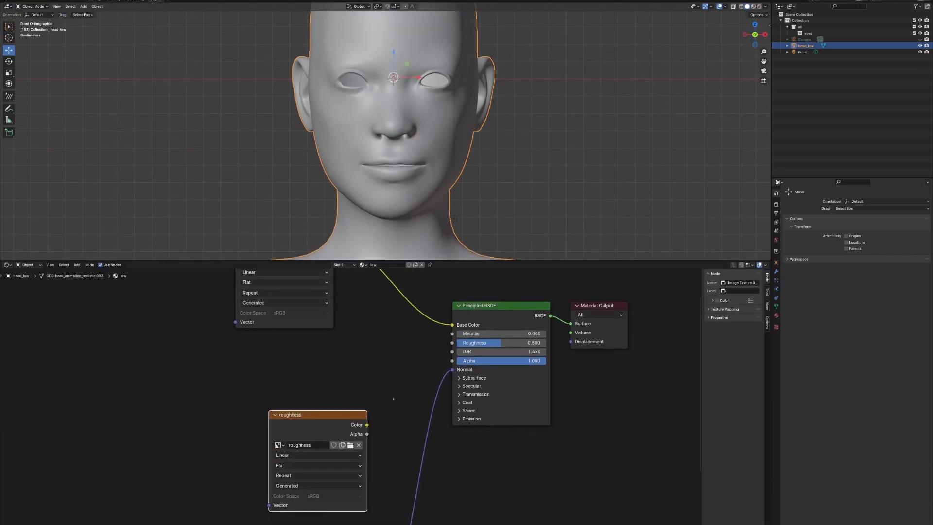
pyautogui.moveTo(367, 424); pyautogui.dragTo(452, 343)
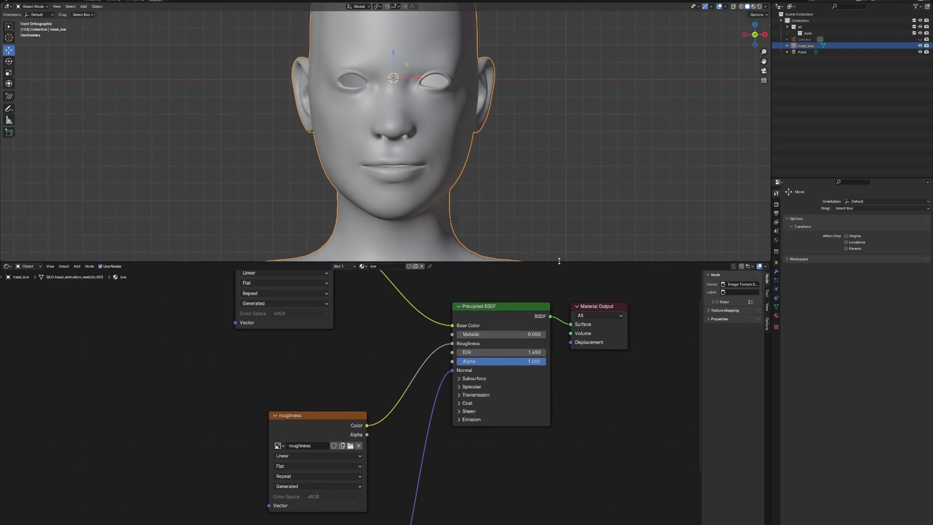
# Step: Enlarge the 3D view, switch it to Rendered shading and examine the skin's shine from the side and front
pyautogui.moveTo(559, 261); pyautogui.dragTo(559, 523)
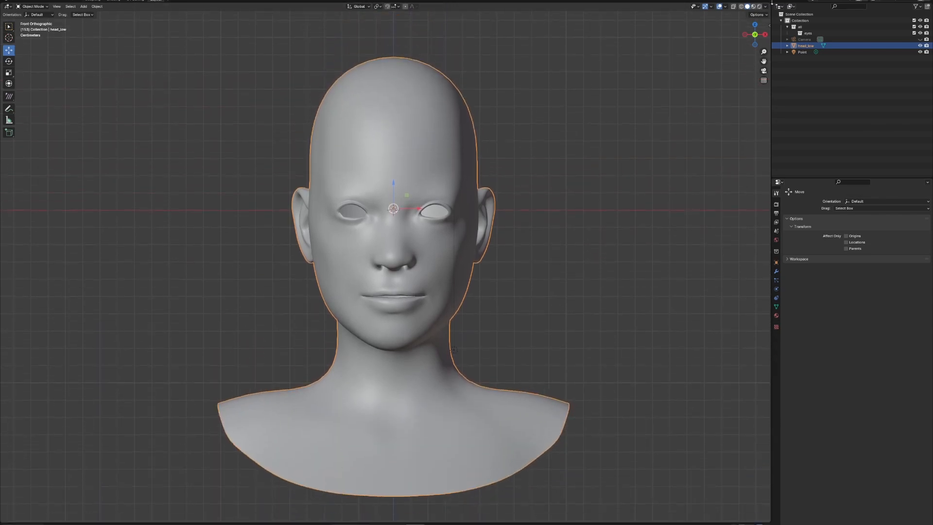
pyautogui.click(759, 6)
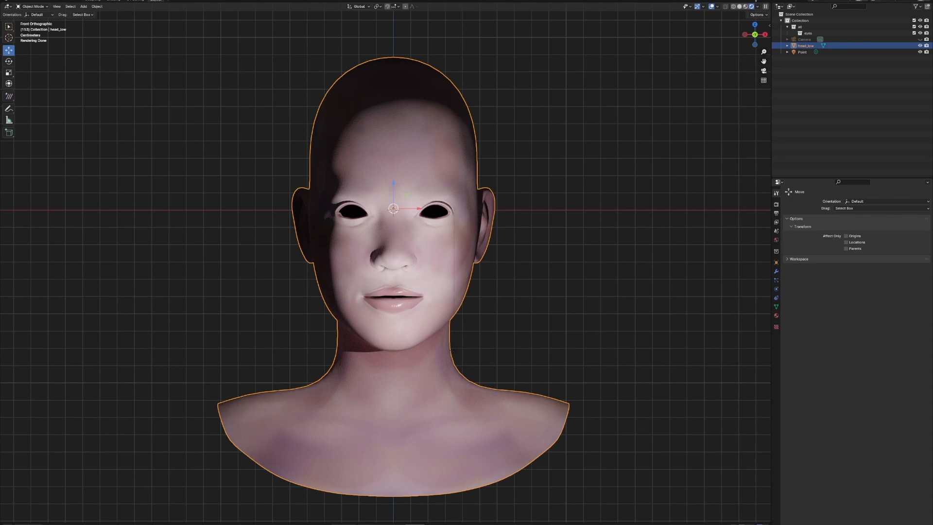
pyautogui.scroll(2, 610, 280)
pyautogui.moveTo(610, 279); pyautogui.dragTo(558, 281, button='middle')
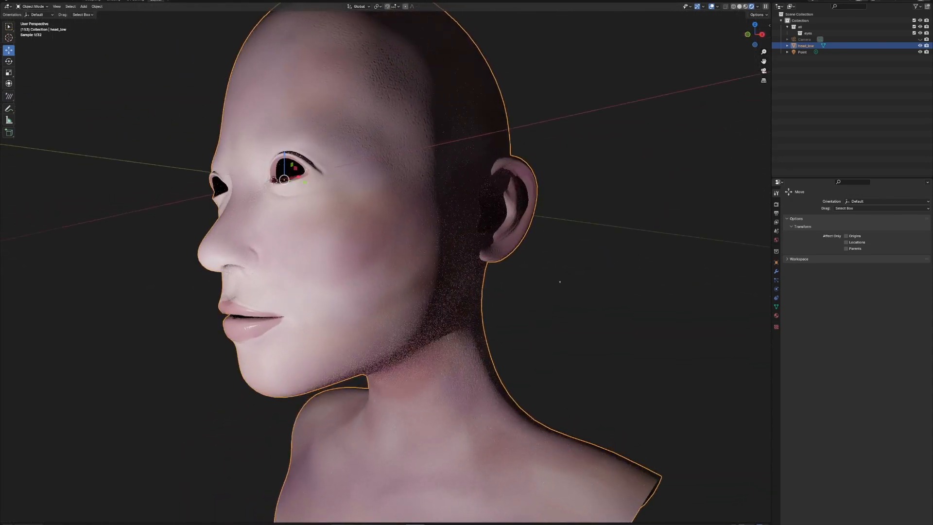
pyautogui.scroll(-1, 518, 309)
pyautogui.press('KP_1')
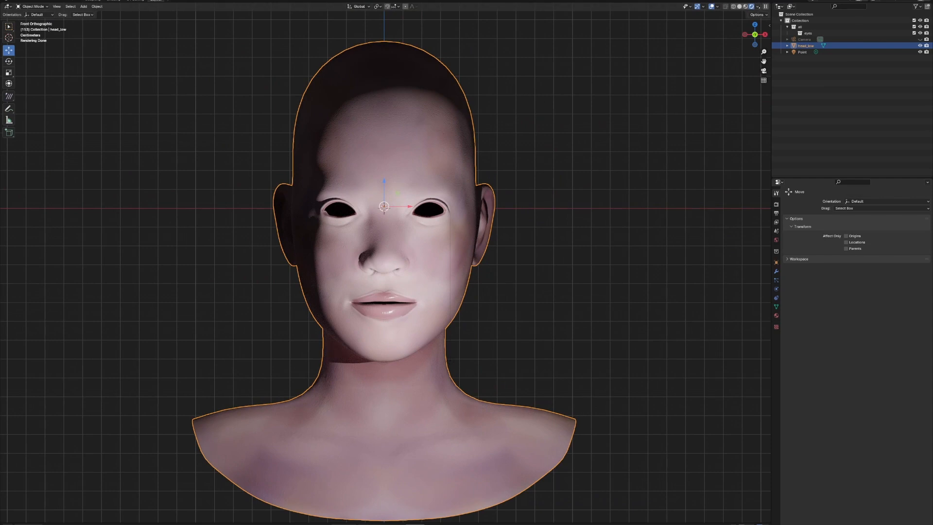
# Step: Turn off Scene Lights and Scene World for the viewport's Rendered shading
pyautogui.click(757, 6)
pyautogui.click(721, 59)
pyautogui.click(722, 65)
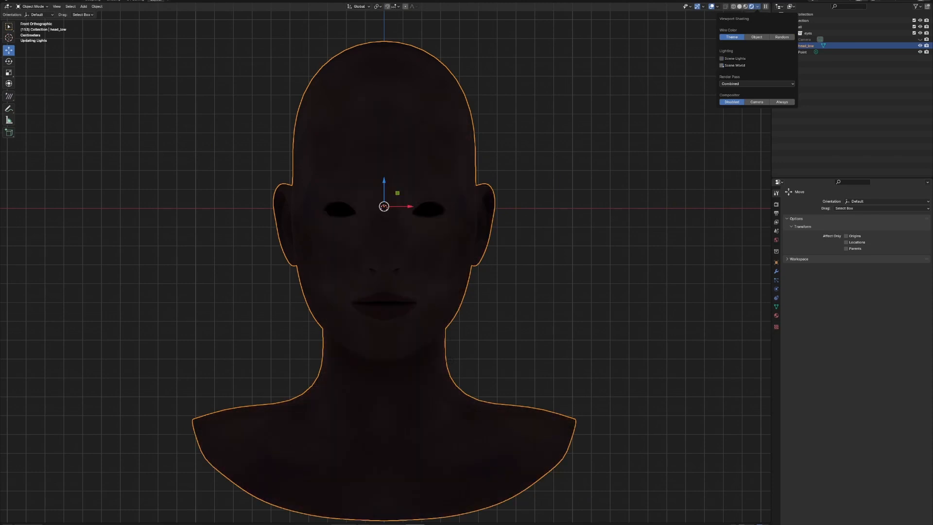
# Step: Light the head with the indoor room HDRI and examine the skin from the side
pyautogui.click(751, 81)
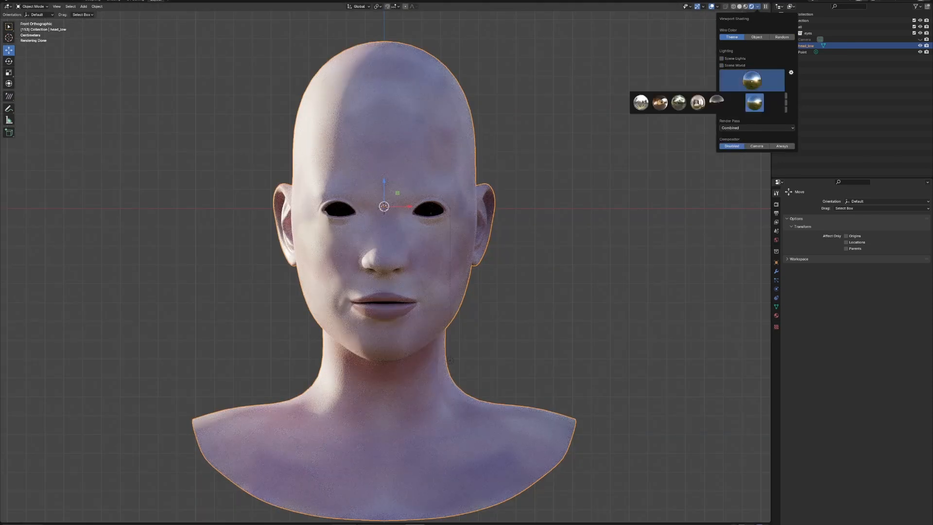
pyautogui.click(696, 103)
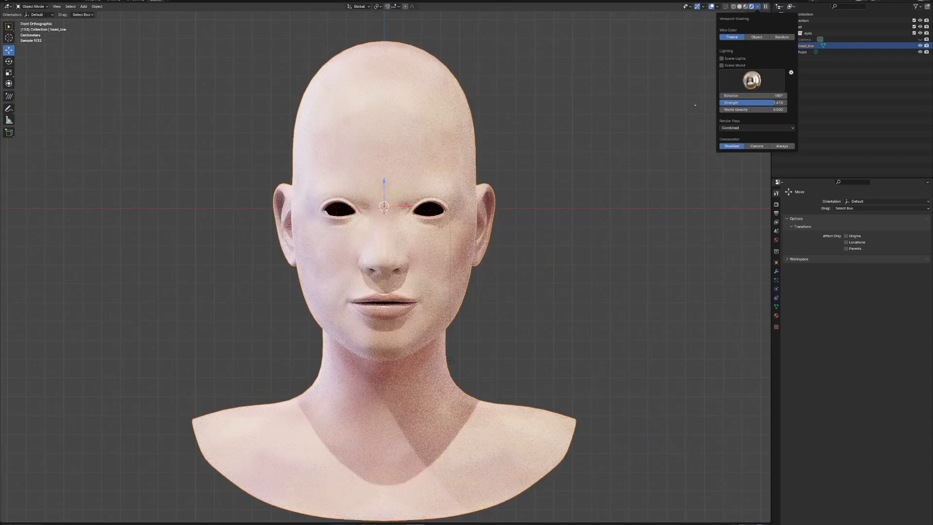
pyautogui.moveTo(695, 104)
pyautogui.mouseDown(button='middle')
pyautogui.moveTo(597, 253)
pyautogui.moveTo(564, 261)
pyautogui.moveTo(534, 252)
pyautogui.mouseUp(button='middle')
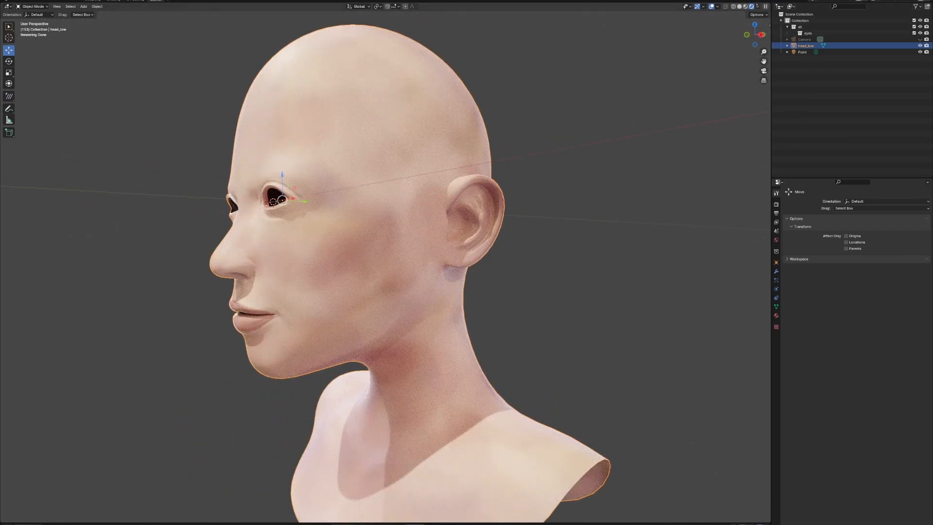
# Step: Change the viewport lighting to the HDRI with green grass and blue sky, and examine the skin from the front
pyautogui.click(756, 7)
pyautogui.click(751, 80)
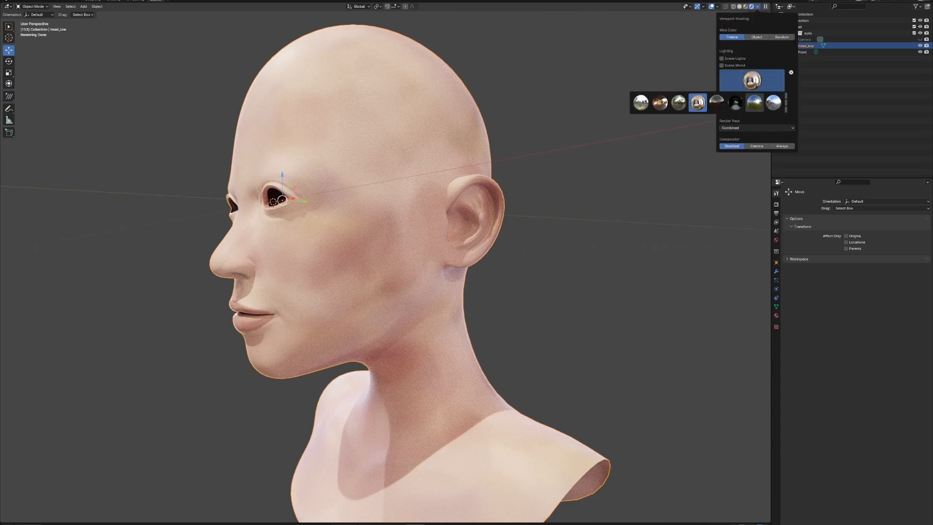
pyautogui.click(755, 99)
pyautogui.moveTo(503, 258); pyautogui.dragTo(524, 247, button='middle')
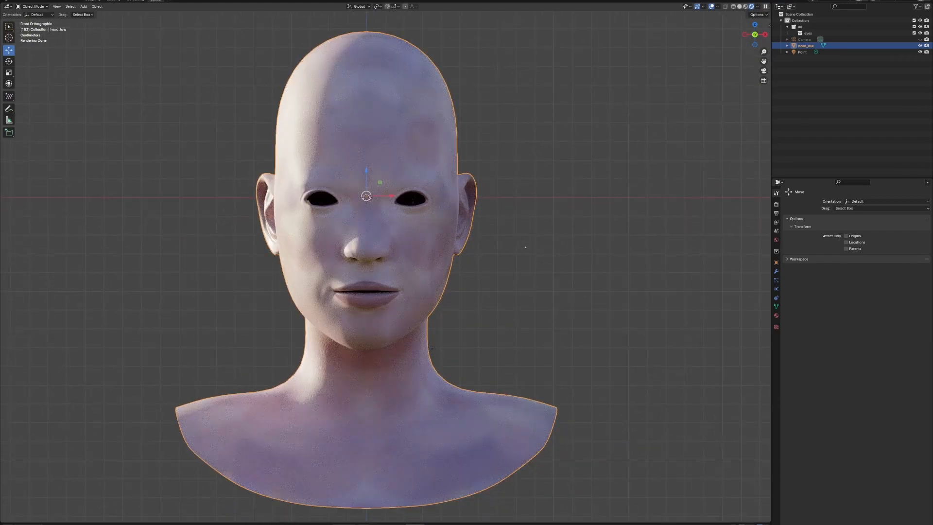
# Step: Change the viewport lighting to the last HDRI in the set, the one with a pale blue sky
pyautogui.click(757, 7)
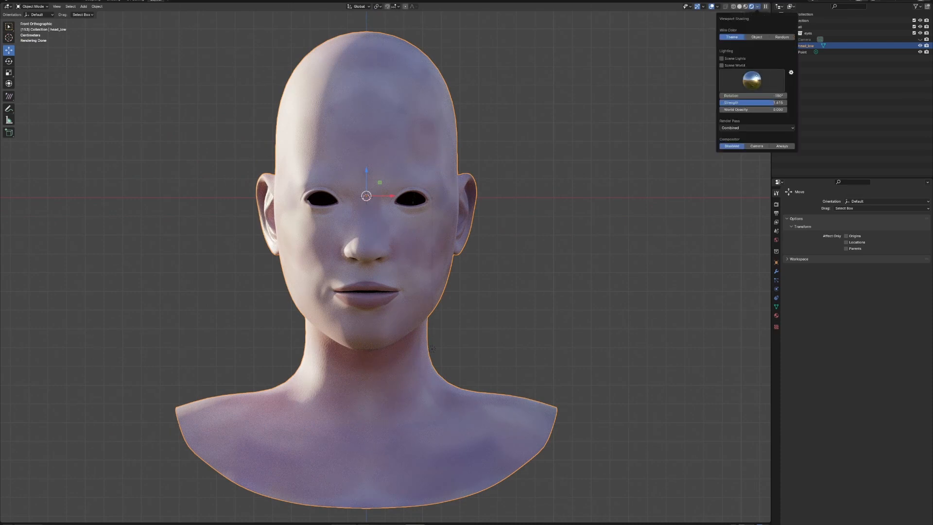
pyautogui.click(752, 80)
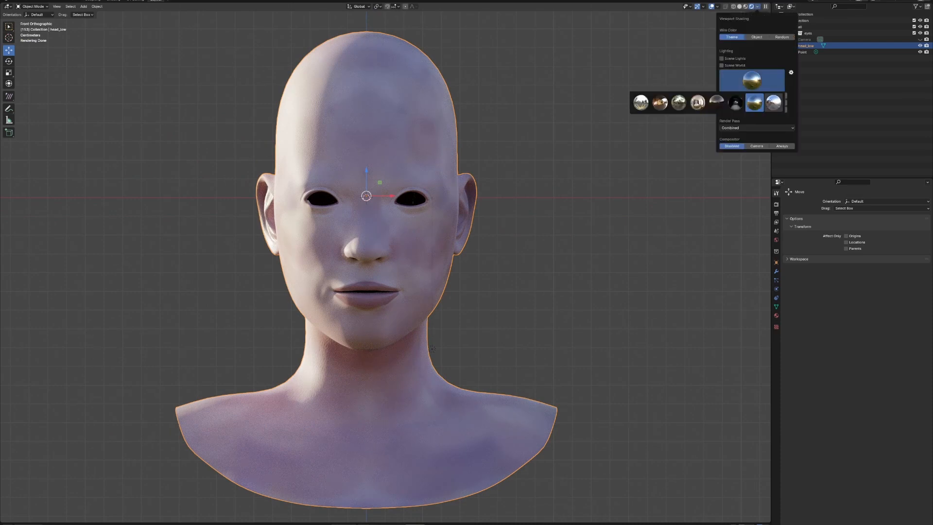
pyautogui.click(772, 103)
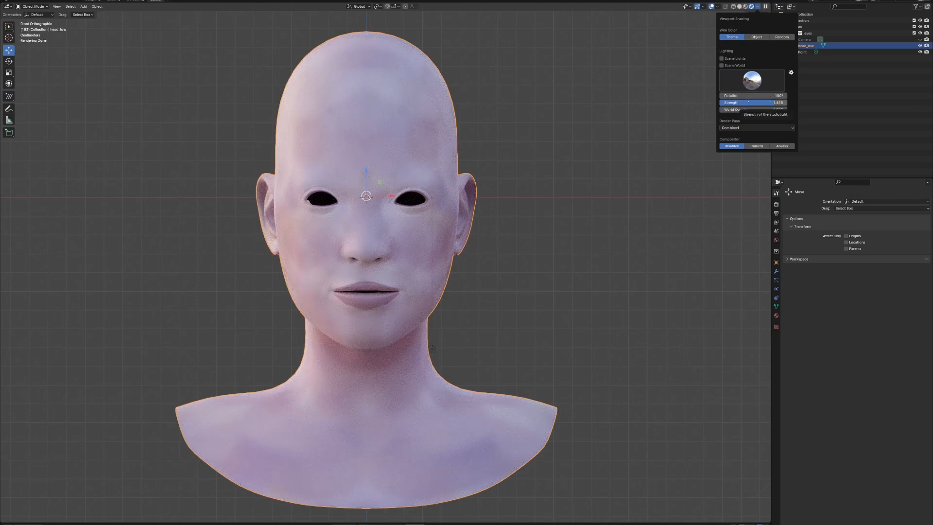